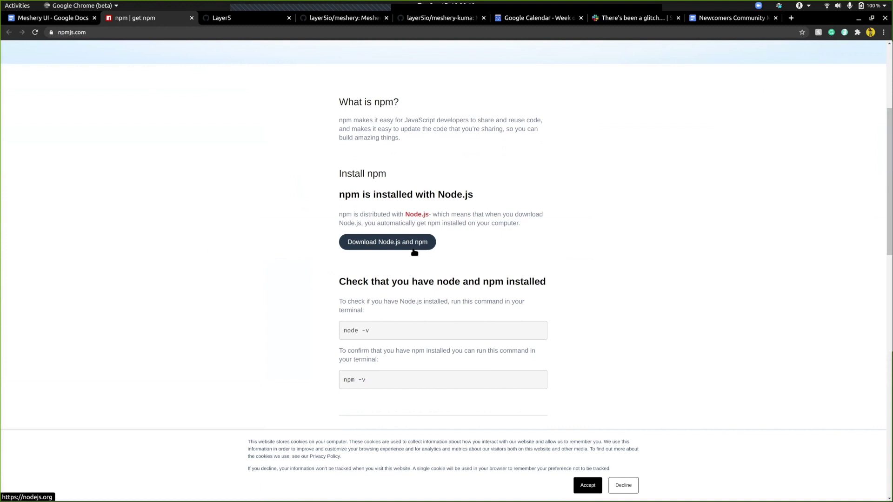
# - Open the Node.js download page from npmjs.com, then return to the Meshery UI notes doc
pyautogui.click(414, 249)
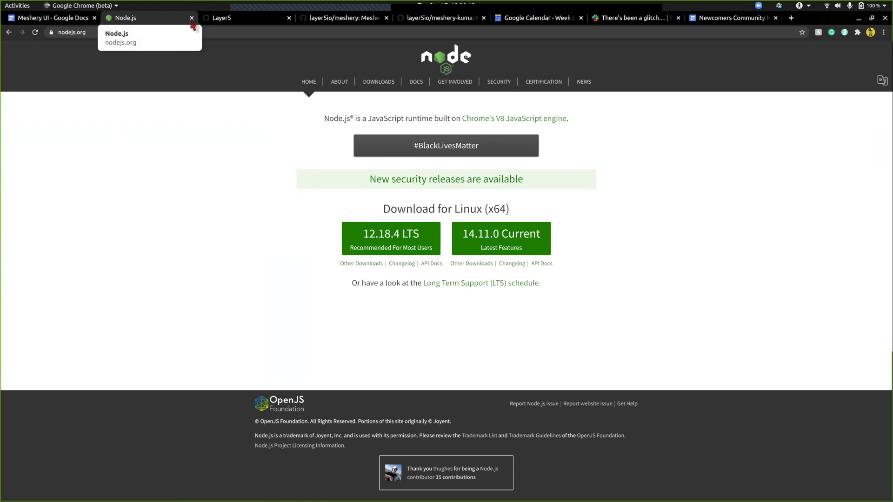
pyautogui.click(66, 21)
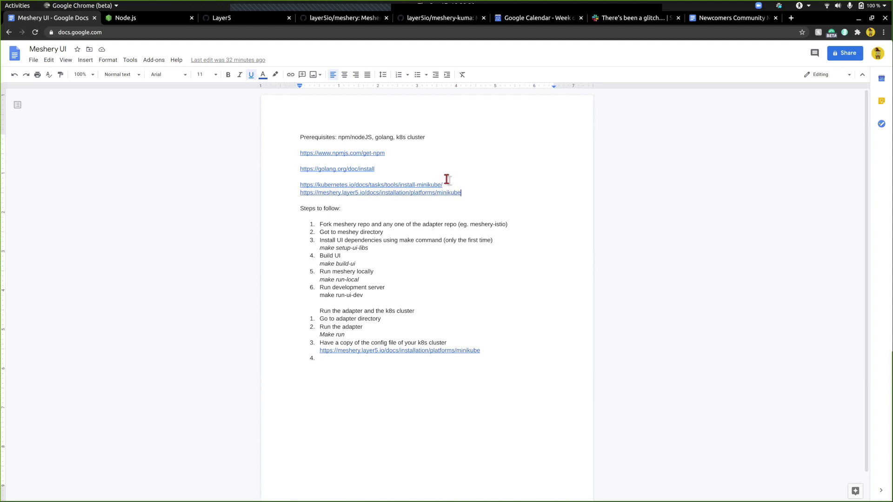
pyautogui.tripleClick(455, 187)
pyautogui.click(455, 187)
pyautogui.tripleClick(394, 153)
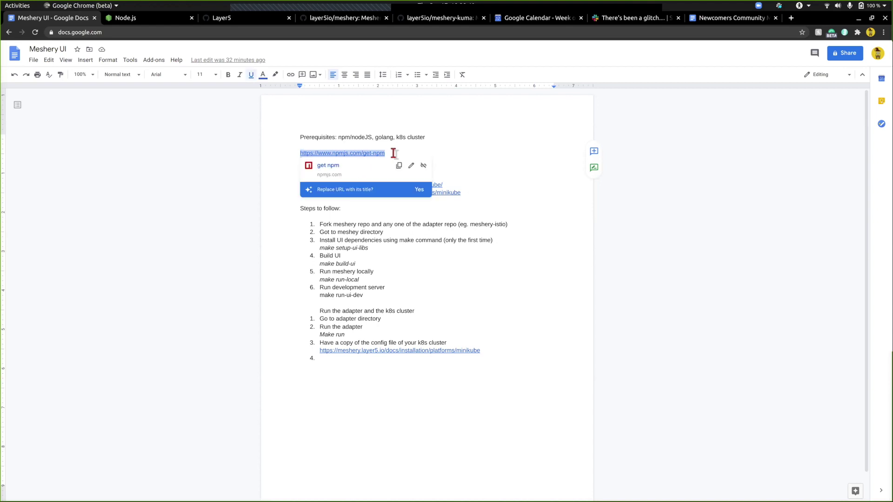
pyautogui.click(393, 153)
pyautogui.tripleClick(393, 153)
pyautogui.click(394, 153)
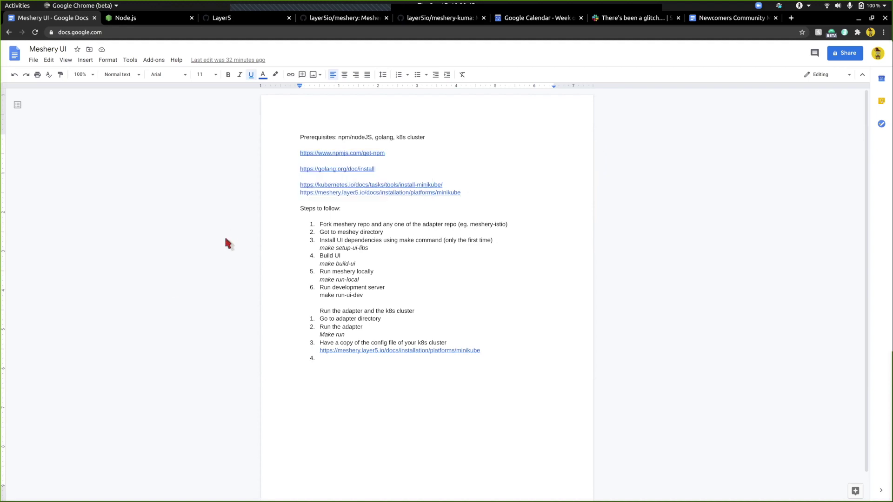
pyautogui.hotkey('alt', 'Tab')
pyautogui.hotkey('alt', 'Tab')
pyautogui.hotkey('alt', 'Tab')
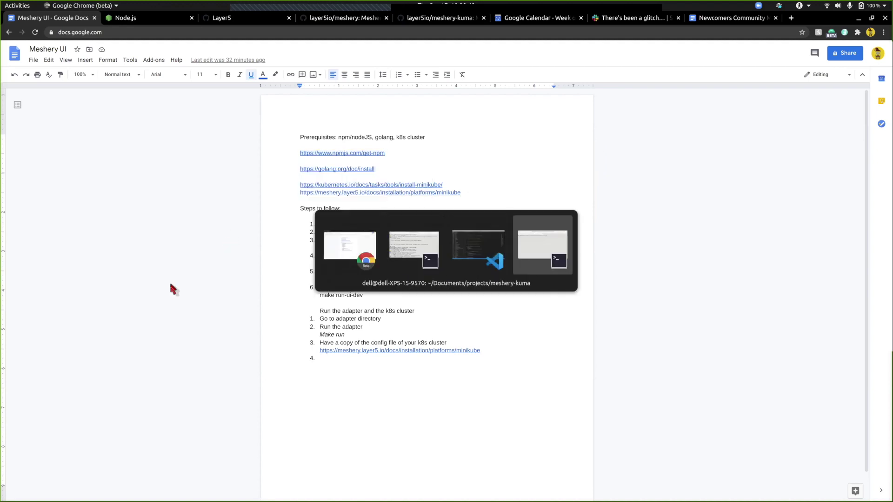
# - Switch to the meshery terminal session and glance over the meshery GitHub repository page
pyautogui.click(255, 73)
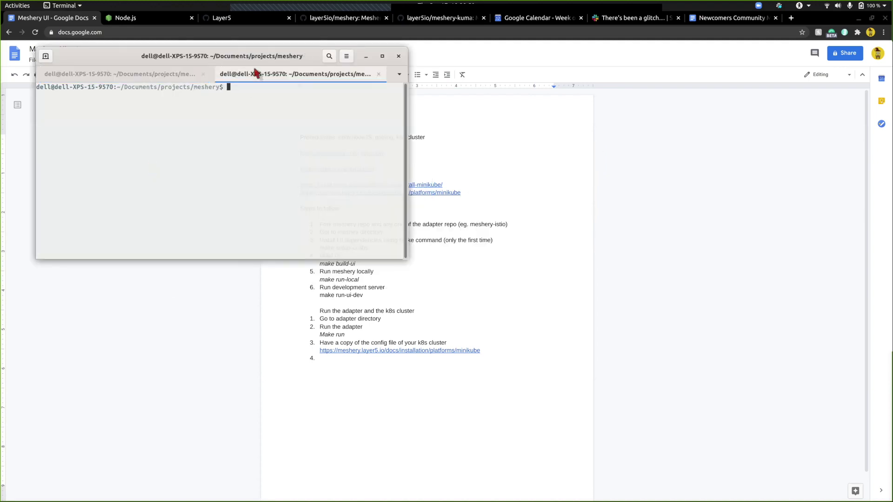
pyautogui.click(306, 19)
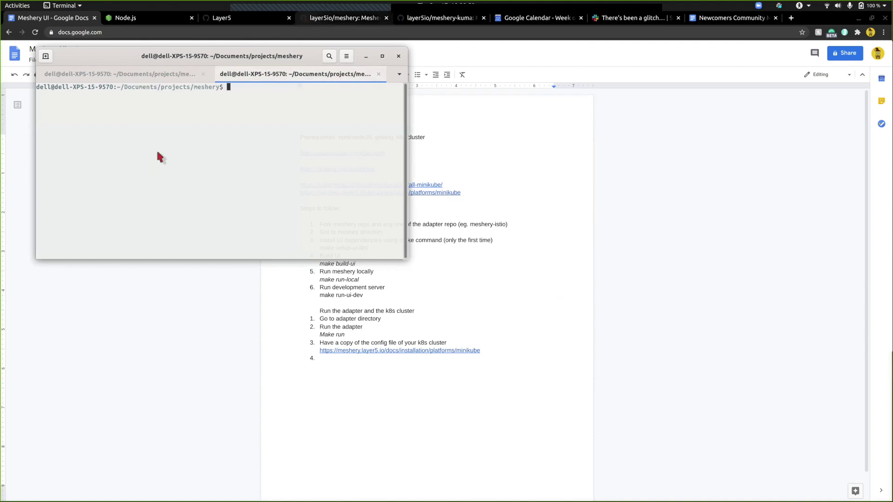
pyautogui.scroll(-3, 134, 258)
pyautogui.scroll(3, 132, 255)
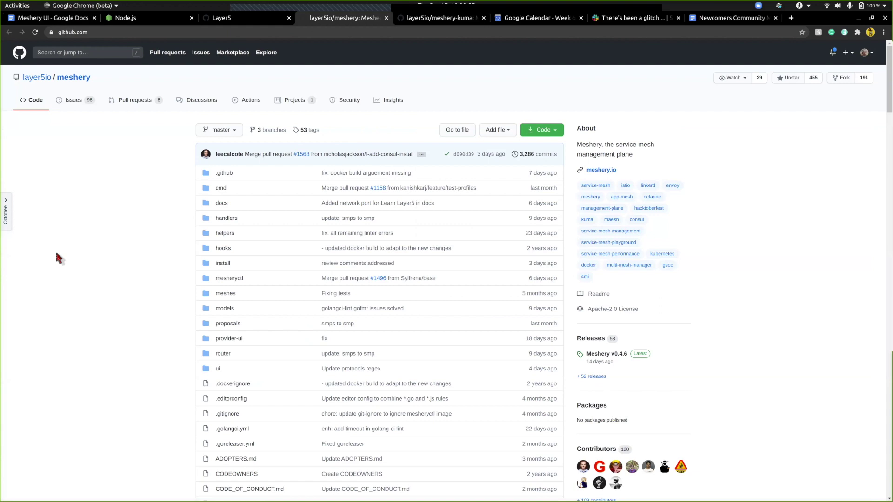
# - Return to the terminal to check the meshery project path, then bring VS Code forward
pyautogui.hotkey('alt', 'Tab')
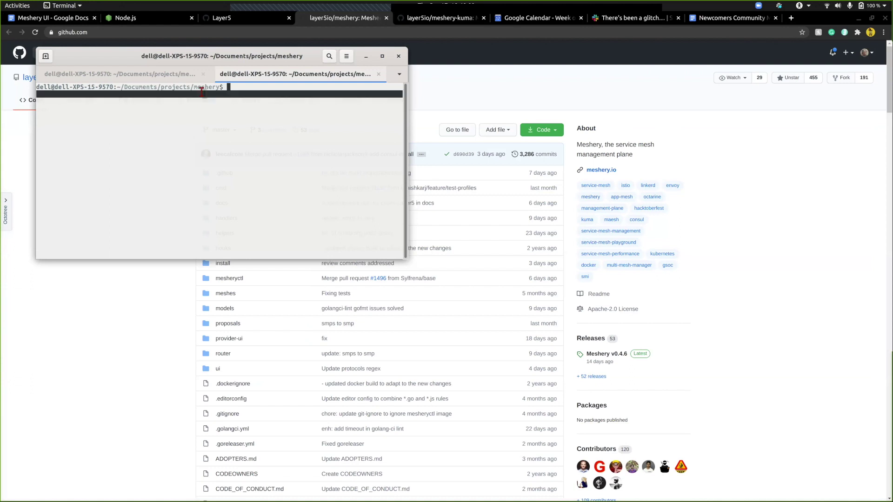
pyautogui.doubleClick(202, 91)
pyautogui.click(202, 88)
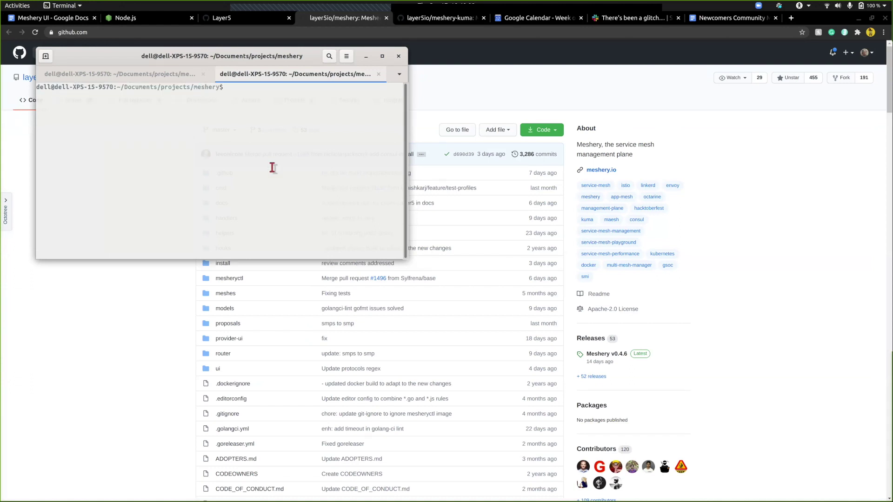
pyautogui.hotkey('alt', 'Tab')
pyautogui.hotkey('alt', 'Tab')
pyautogui.hotkey('alt', 'Tab')
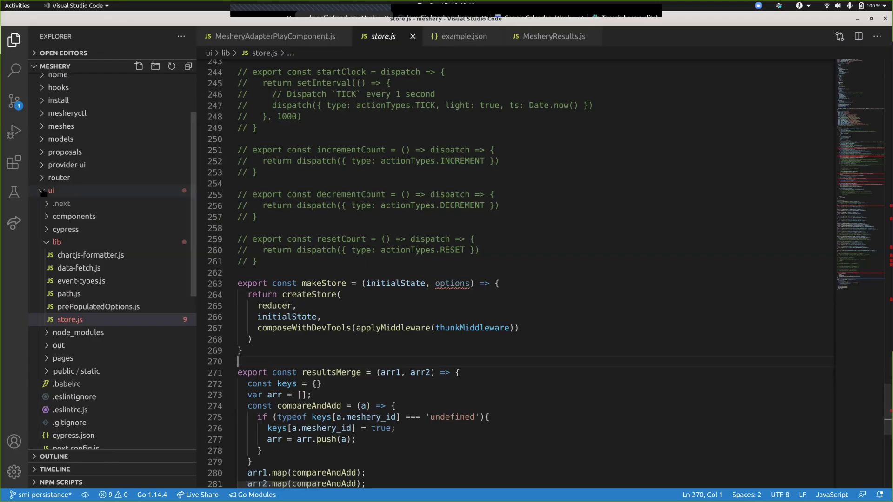
# - Open the meshery Makefile from the project tree and highlight the mesheryctl build commands
pyautogui.click(43, 192)
pyautogui.scroll(3, 90, 200)
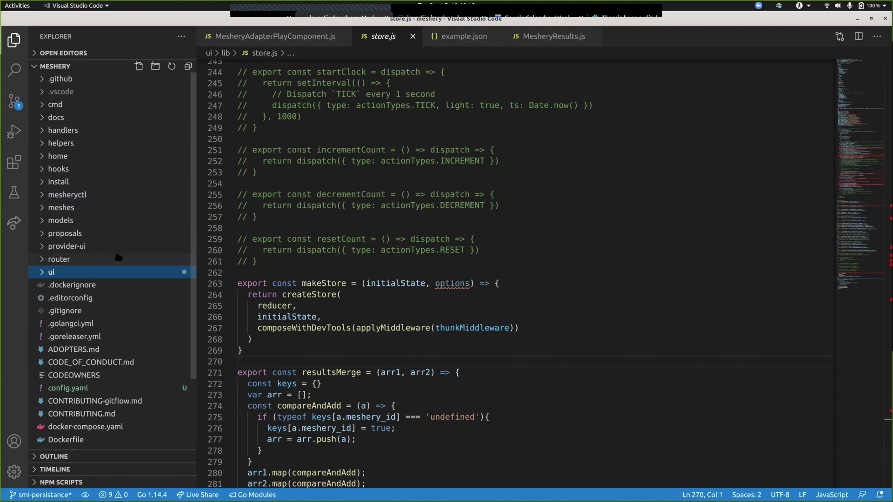
pyautogui.scroll(-3, 118, 257)
pyautogui.click(63, 405)
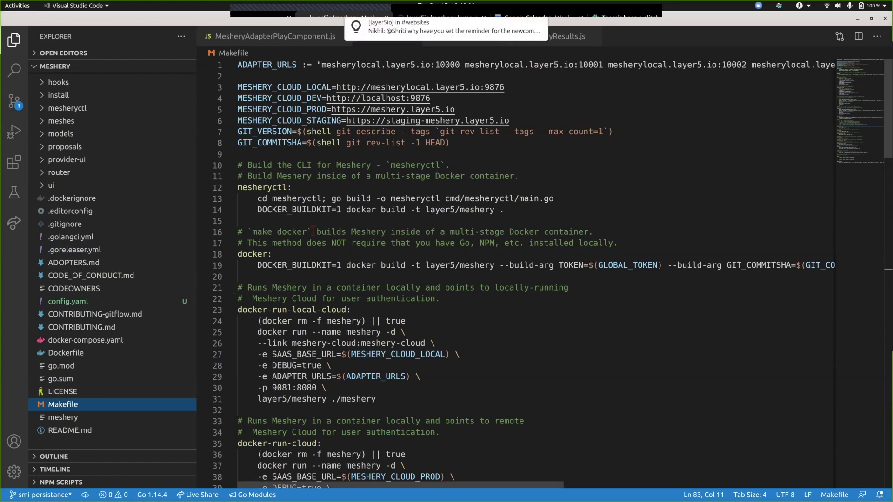
pyautogui.click(272, 188)
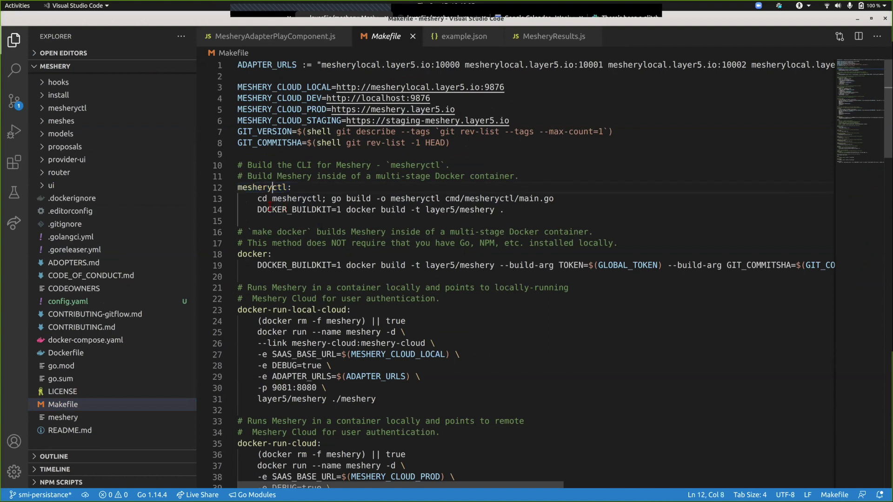
pyautogui.click(258, 199)
pyautogui.hotkey('shift', 'Down')
pyautogui.hotkey('shift', 'Down')
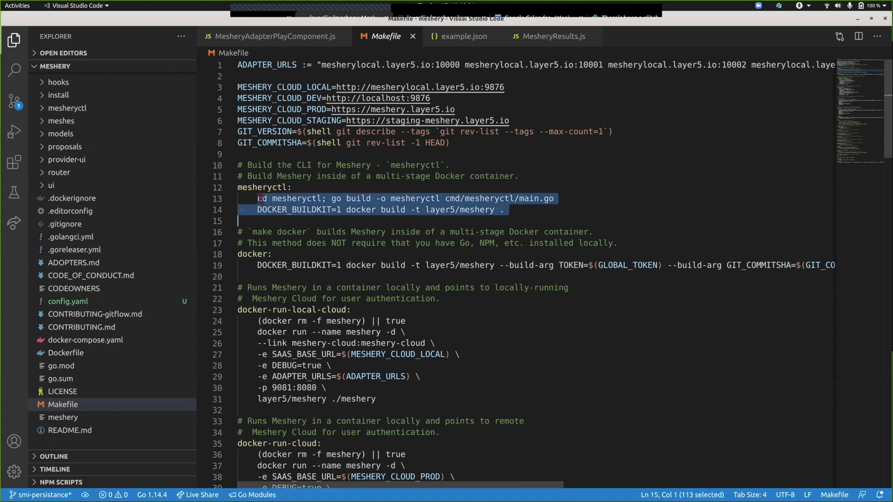
# - Highlight the docker-run-local-cloud target and scroll on through the Docker targets
pyautogui.scroll(-2, 259, 198)
pyautogui.click(254, 197)
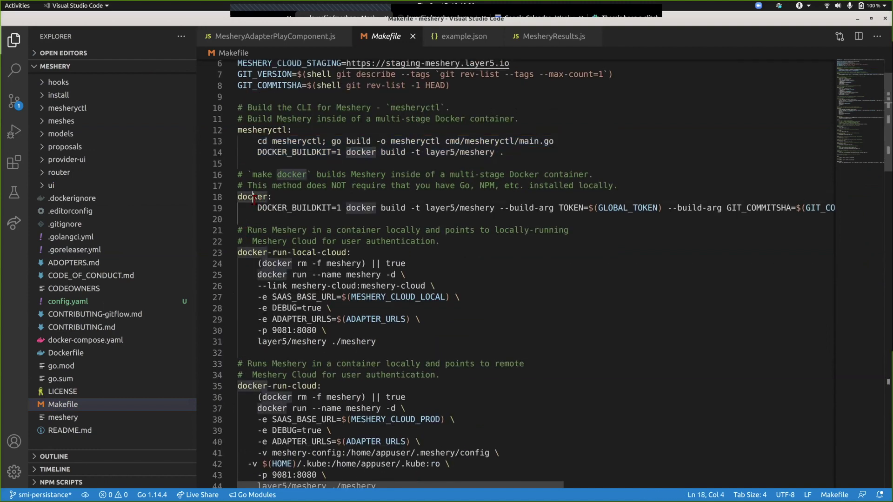
pyautogui.doubleClick(254, 197)
pyautogui.tripleClick(262, 252)
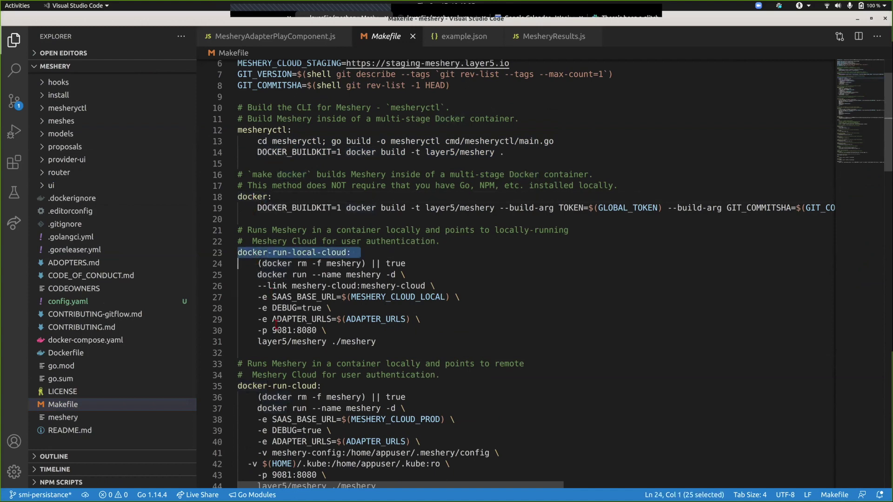
pyautogui.scroll(-4, 276, 324)
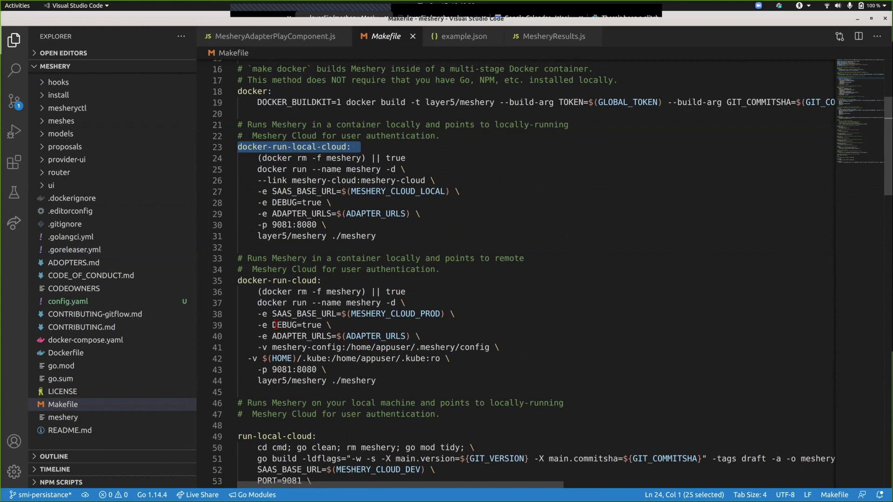
pyautogui.scroll(-7, 276, 325)
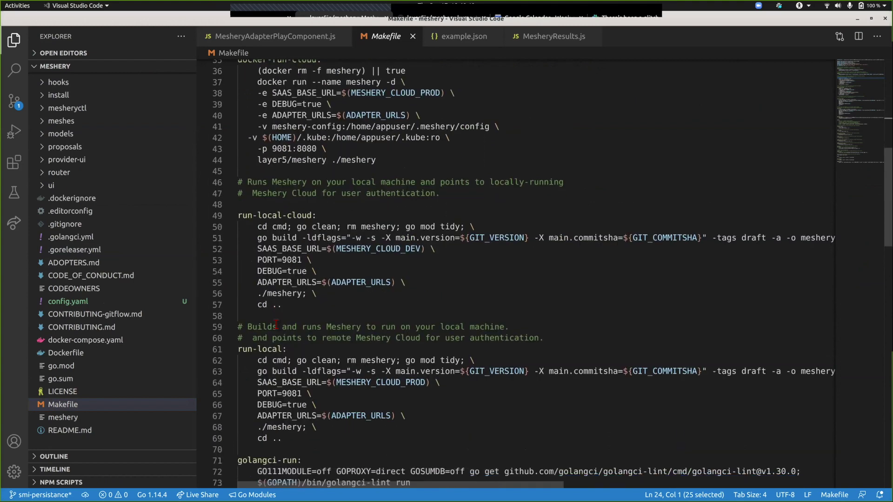
pyautogui.scroll(-2, 276, 324)
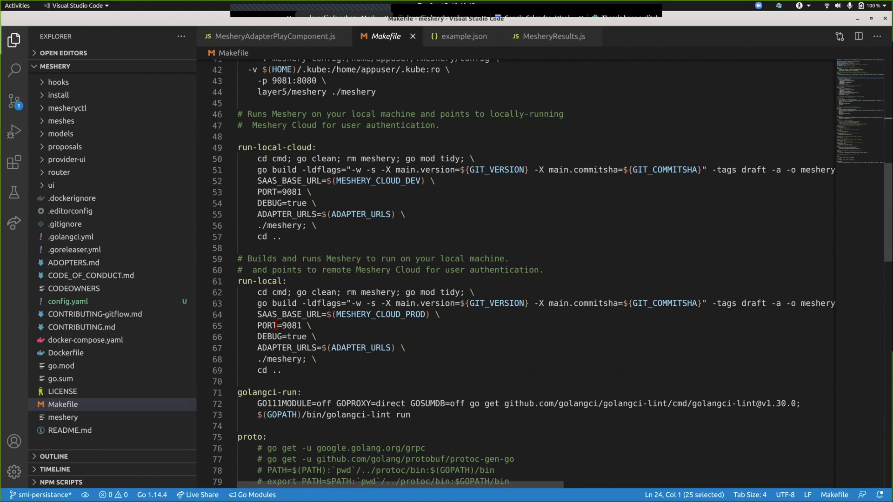
pyautogui.scroll(-2, 275, 325)
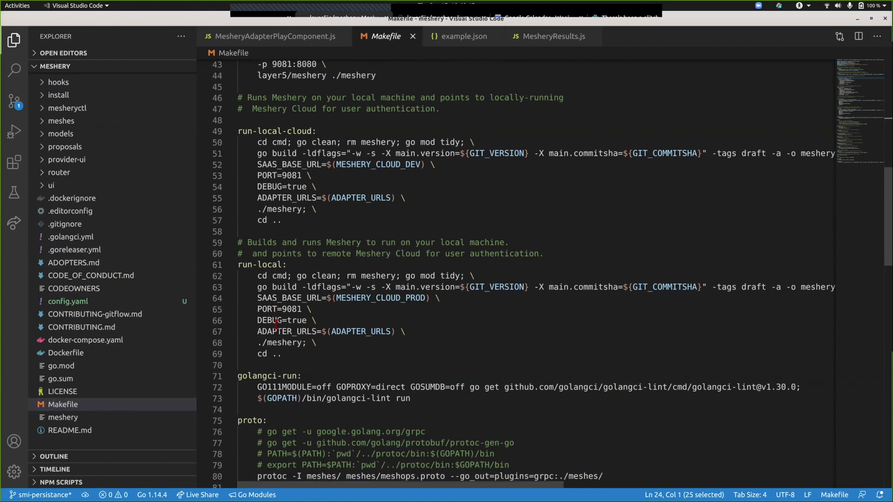
pyautogui.scroll(-1, 276, 325)
# - Highlight the run-local target line, then scroll around to review the golangci-run target
pyautogui.tripleClick(272, 244)
pyautogui.click(272, 243)
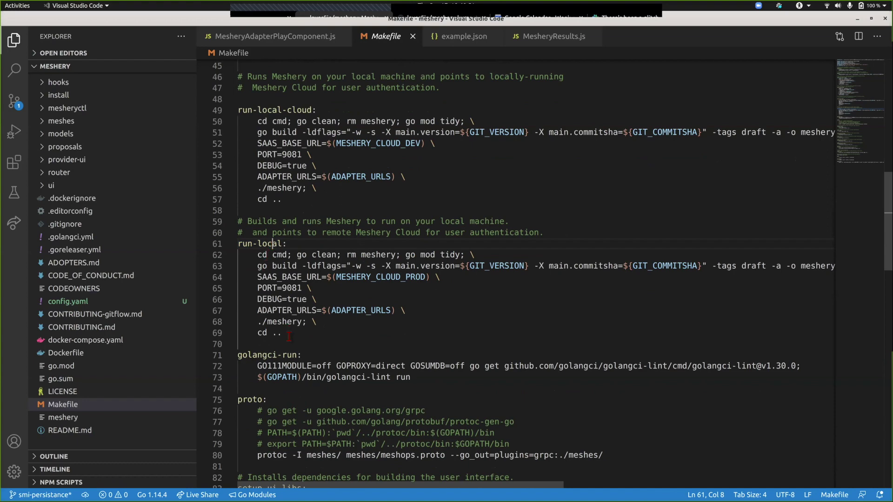
pyautogui.scroll(-3, 288, 366)
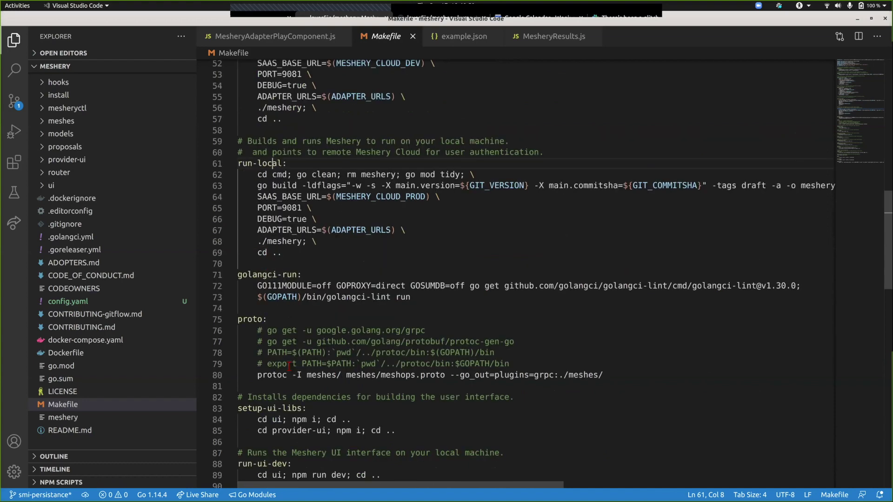
pyautogui.scroll(6, 289, 366)
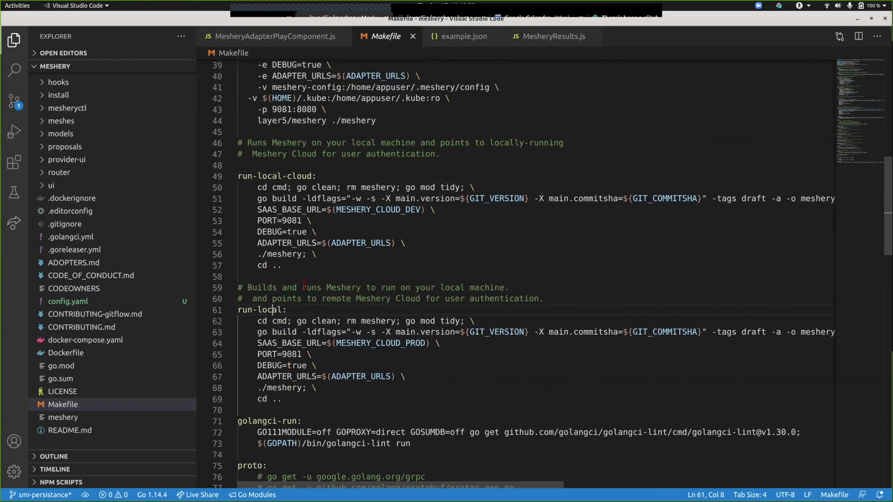
pyautogui.press('alt')
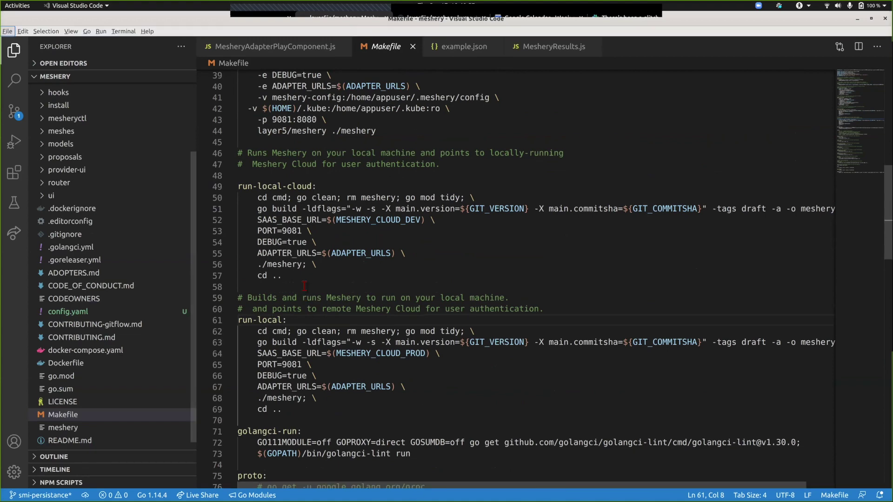
pyautogui.press('alt')
pyautogui.scroll(2, 304, 285)
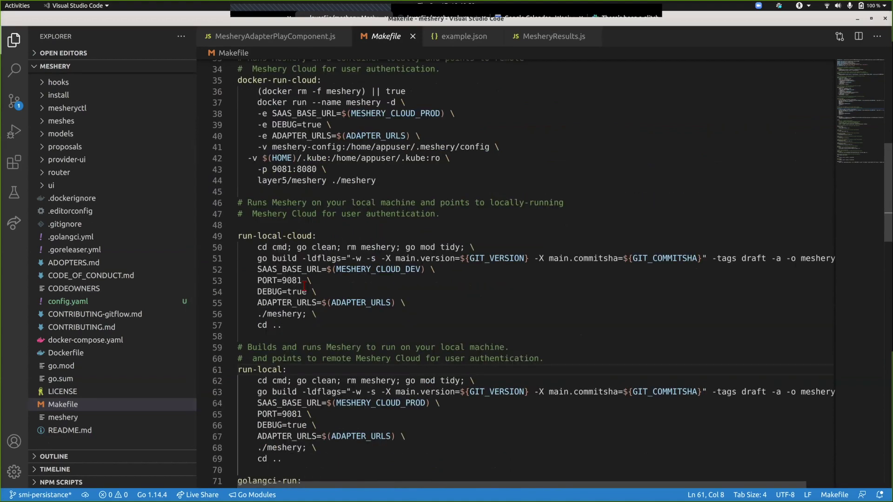
pyautogui.scroll(2, 304, 286)
pyautogui.scroll(6, 304, 285)
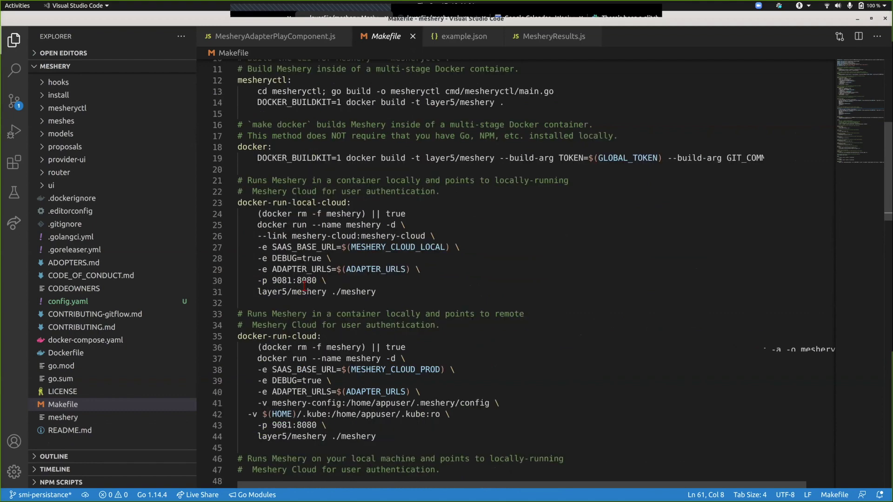
pyautogui.scroll(4, 304, 285)
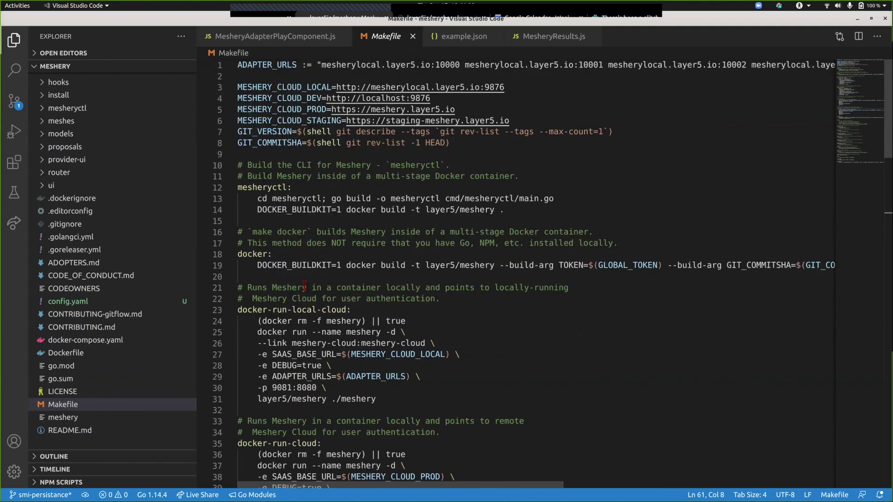
pyautogui.scroll(-1, 305, 286)
pyautogui.scroll(-3, 304, 285)
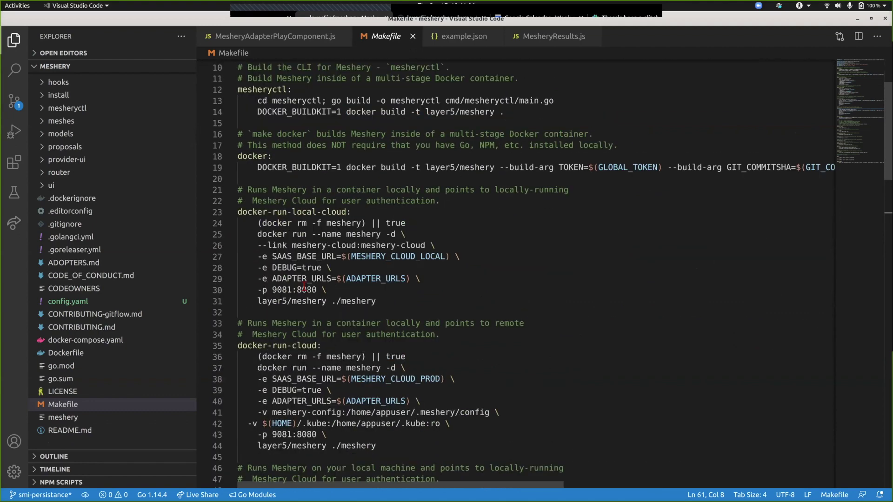
pyautogui.scroll(-10, 304, 286)
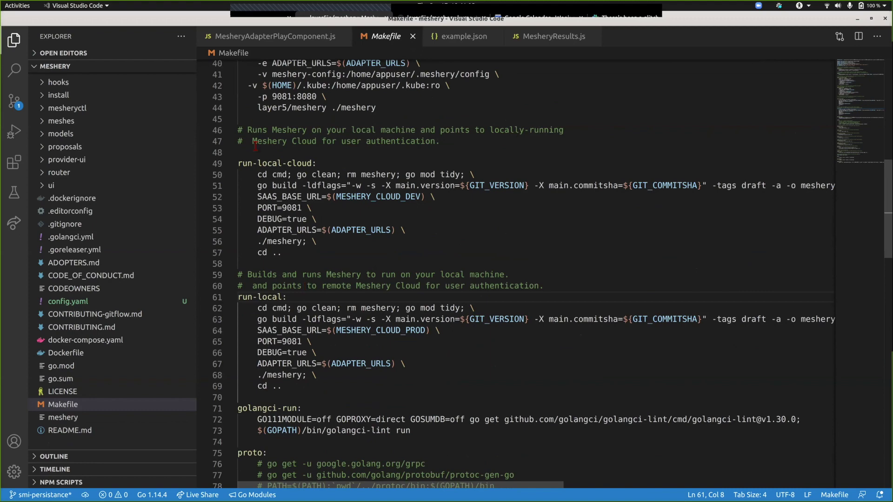
pyautogui.scroll(-11, 255, 146)
# - Inspect the setup-ui-libs target and its 'cd ui; npm i' recipe line in the Makefile
pyautogui.tripleClick(258, 178)
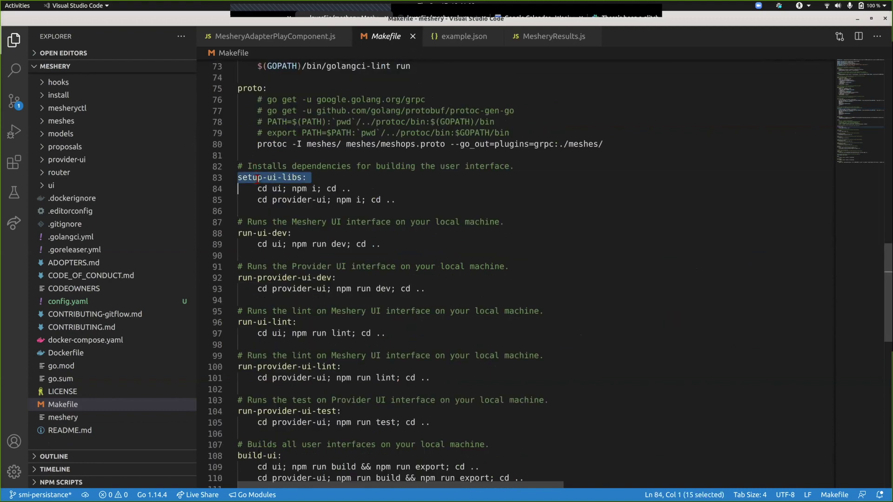
pyautogui.doubleClick(258, 178)
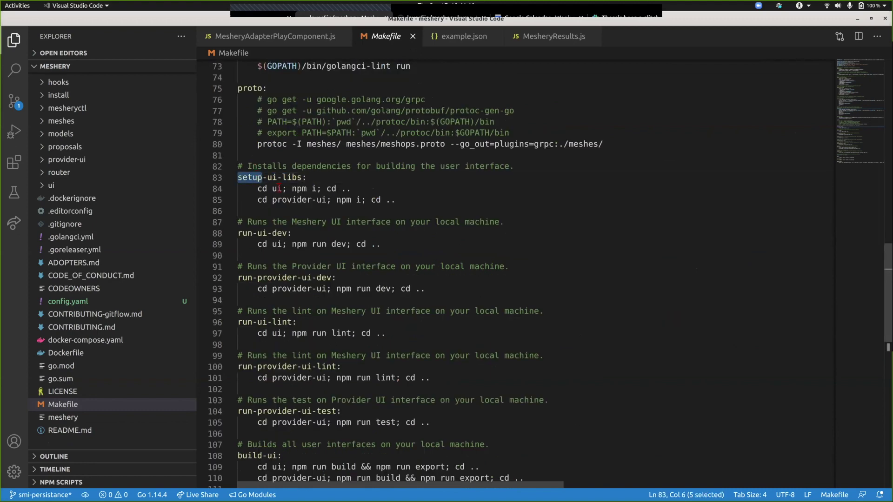
pyautogui.doubleClick(278, 188)
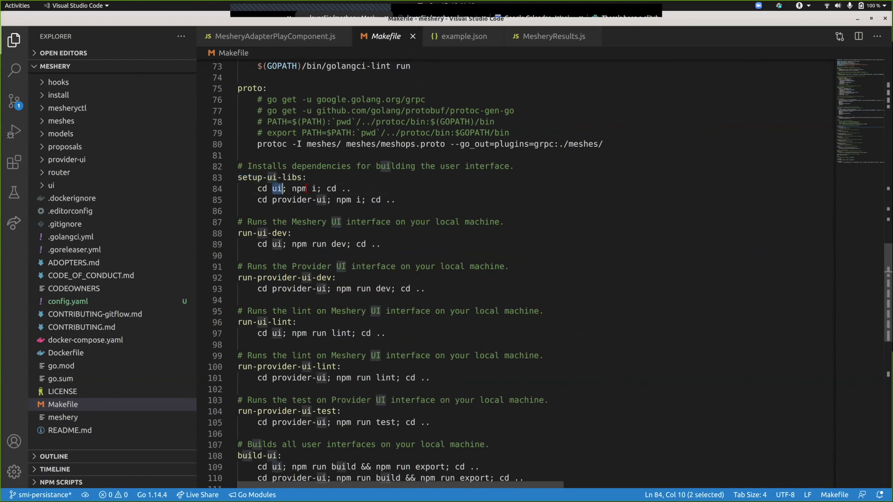
pyautogui.tripleClick(306, 188)
pyautogui.click(307, 188)
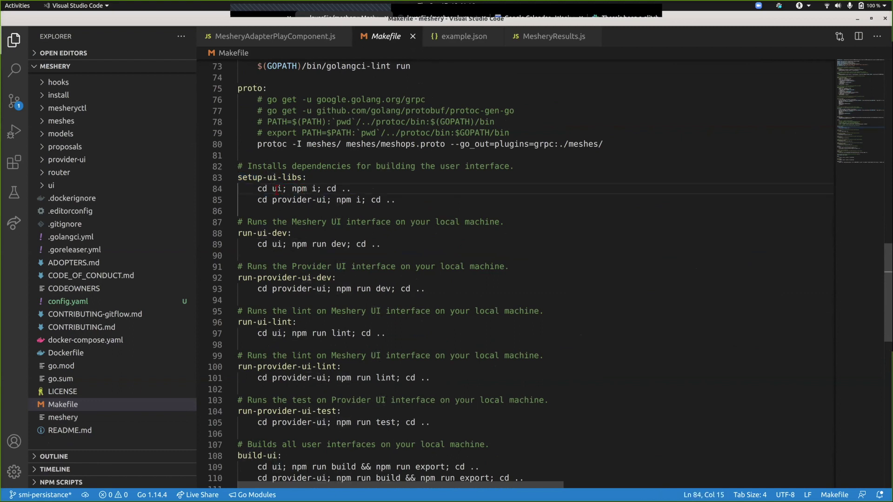
pyautogui.click(277, 189)
# - Run make setup-ui-libs in the terminal, then return to the Makefile
pyautogui.hotkey('alt', 'Tab')
pyautogui.write('make s')
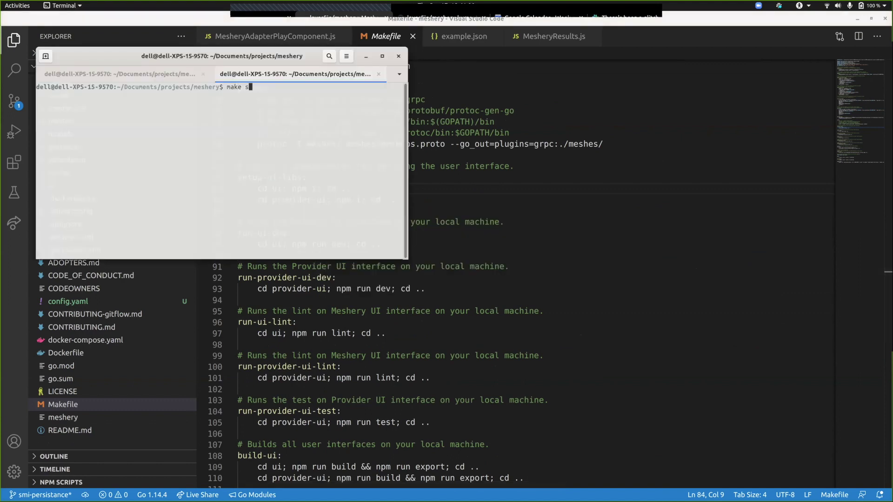
pyautogui.write('etup-ui-libs')
pyautogui.press('Return')
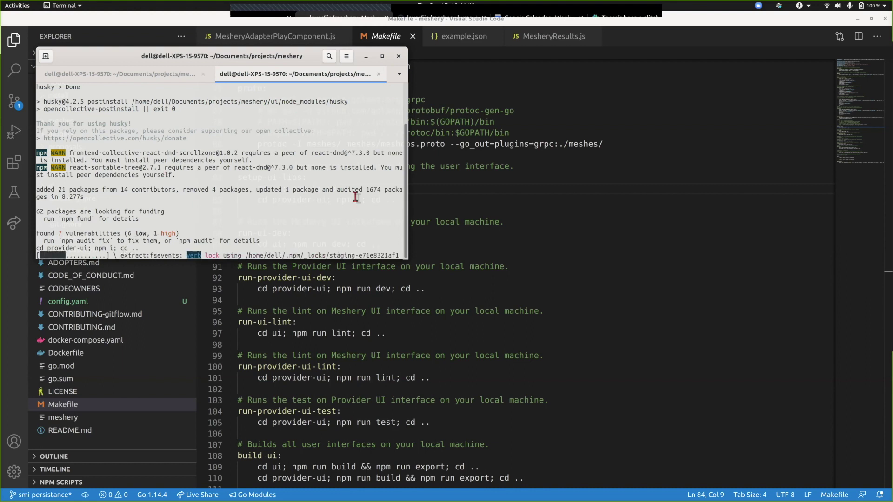
pyautogui.click(479, 182)
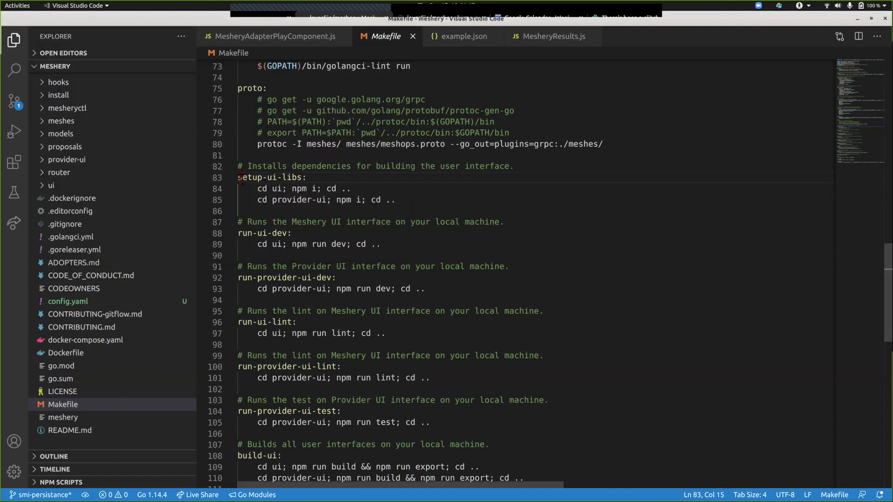
# - Re-check the setup-ui-libs target and the dependency install output in the terminal
pyautogui.hotkey('shift', 'Home')
pyautogui.press('End')
pyautogui.hotkey('shift', 'Home')
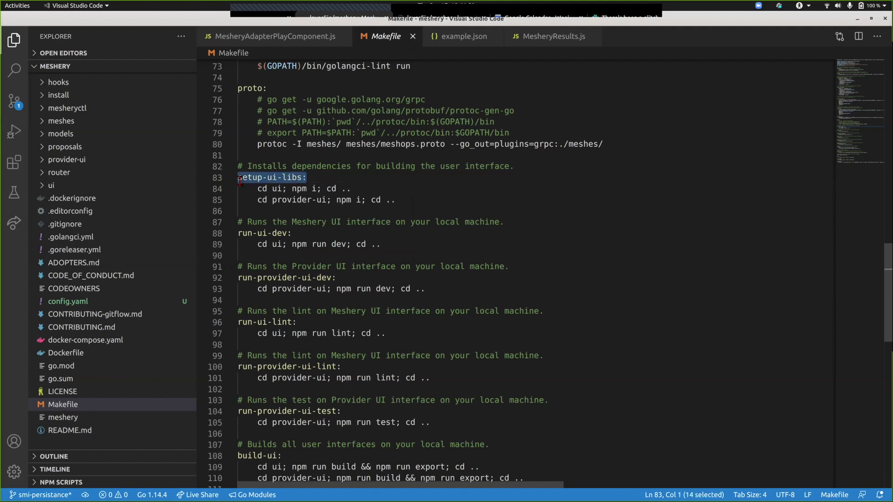
pyautogui.click(240, 180)
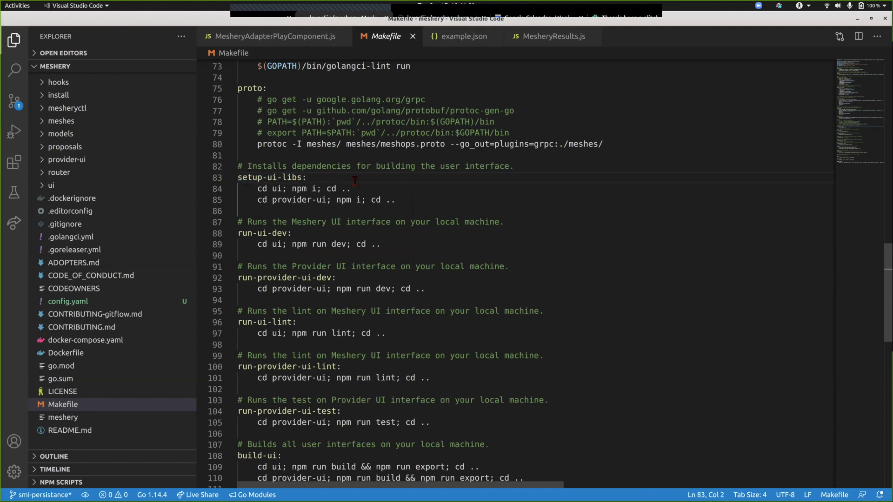
pyautogui.hotkey('alt', 'Tab')
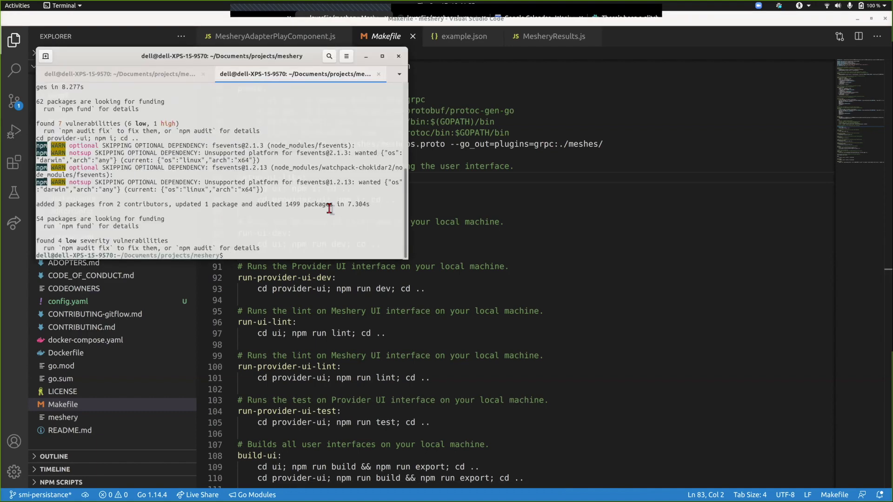
pyautogui.hotkey('alt', 'Tab')
pyautogui.press('End')
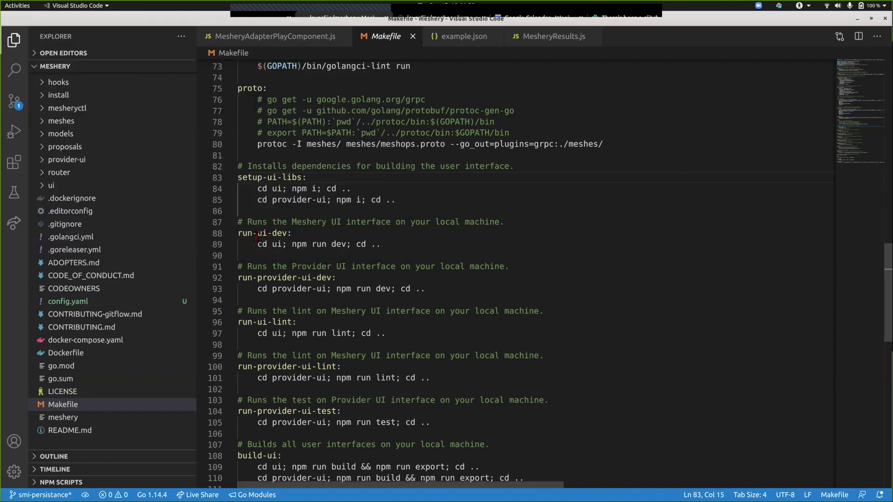
# - Inspect the run-ui-dev target and its npm run dev command in the Makefile
pyautogui.tripleClick(248, 234)
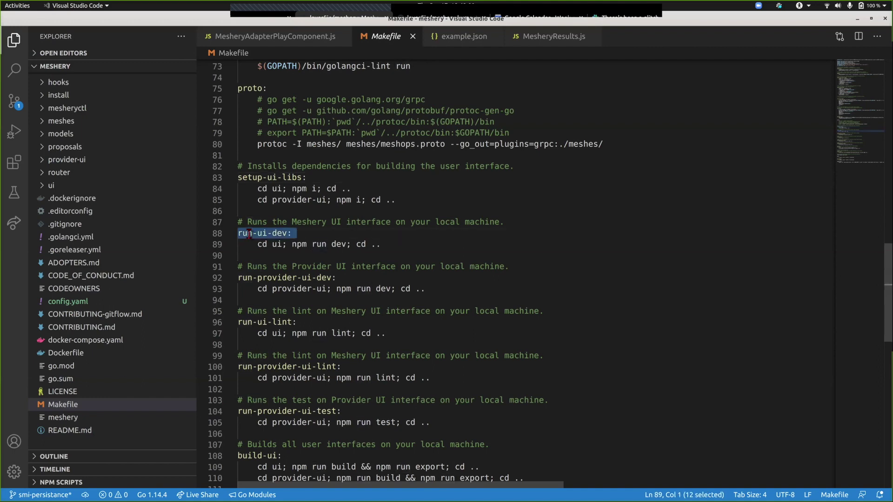
pyautogui.click(249, 234)
pyautogui.click(277, 244)
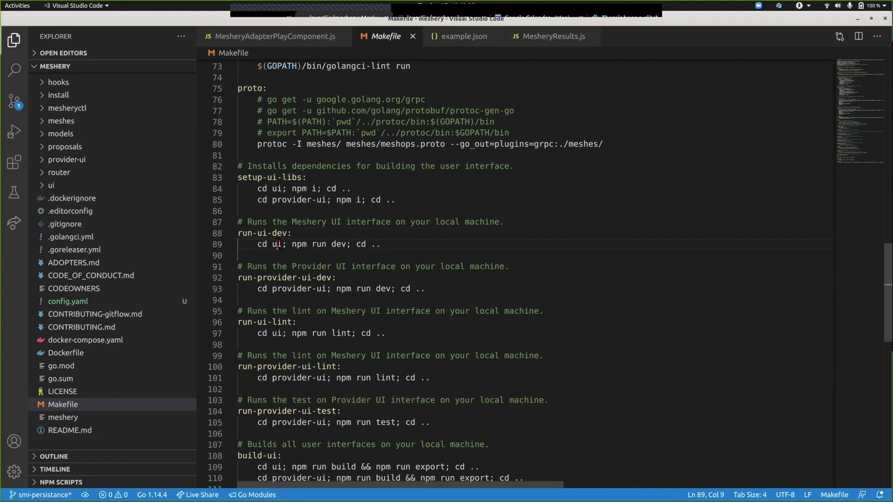
pyautogui.doubleClick(338, 244)
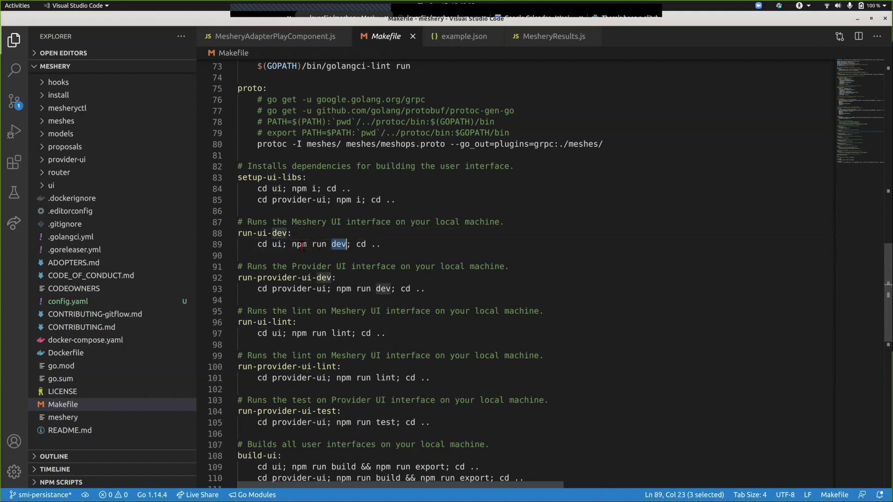
# - Run make run-ui-dev in the terminal and open the dev server at localhost:3000
pyautogui.hotkey('alt', 'Tab')
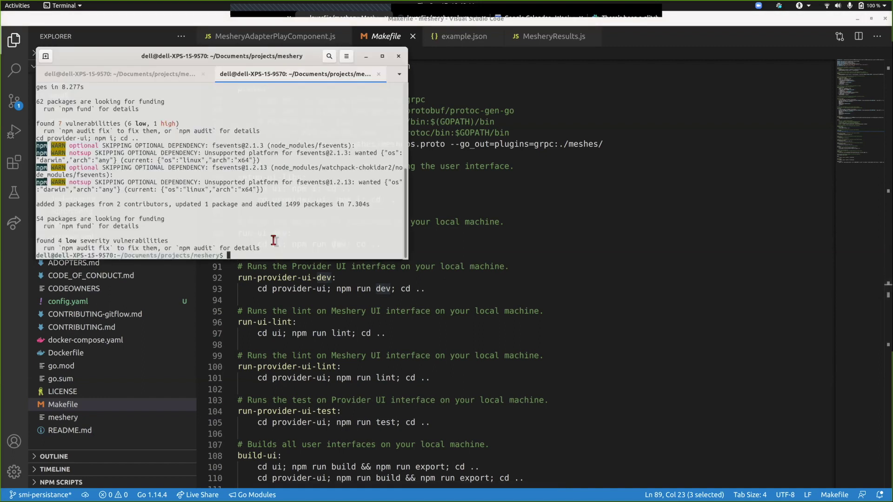
pyautogui.write('make run-ui-dev')
pyautogui.press('Return')
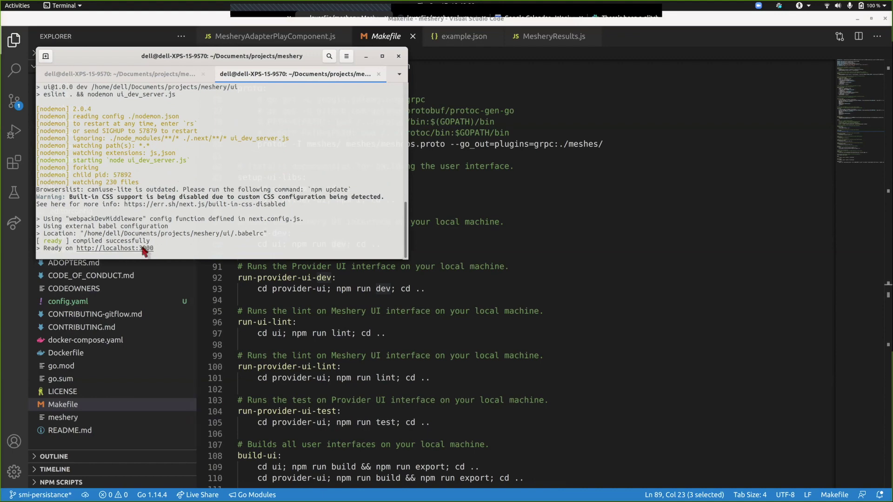
pyautogui.keyDown('ctrl'); pyautogui.click(143, 249); pyautogui.keyUp('ctrl')
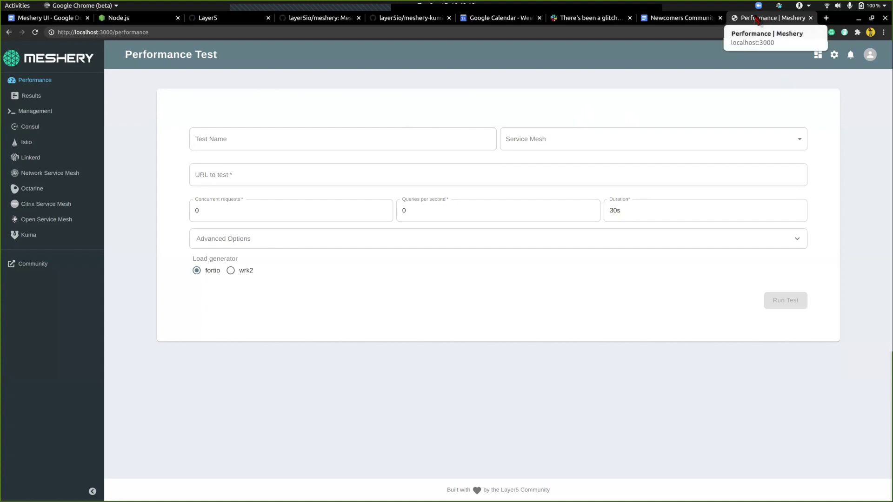
# - Snap Chrome to the left half and browse Meshery's Service Meshes, Metrics, Performance and Environment settings
pyautogui.press('super+Left')
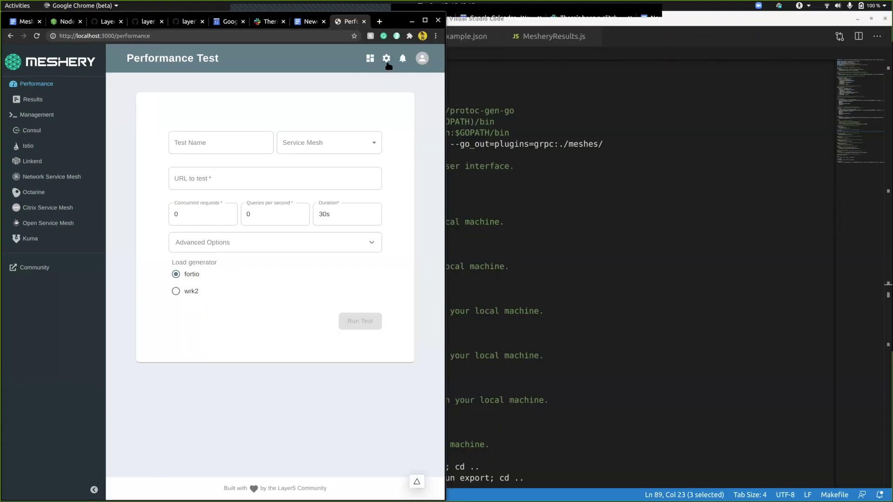
pyautogui.click(386, 58)
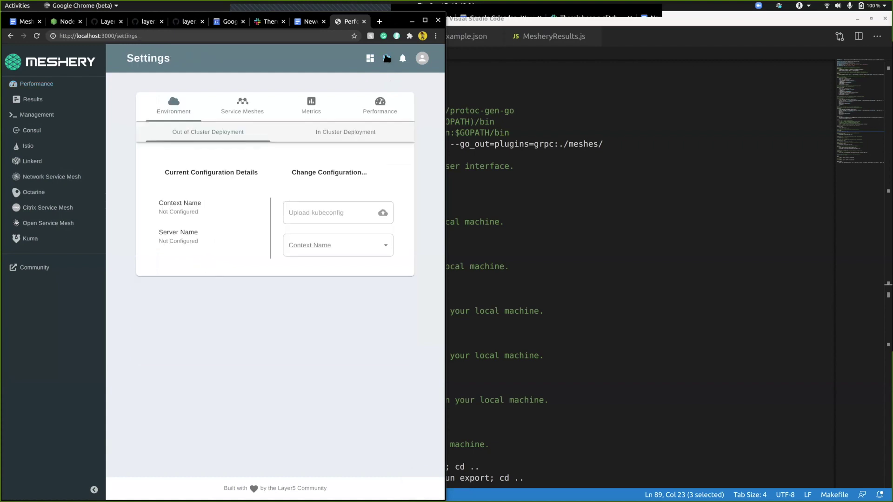
pyautogui.click(237, 107)
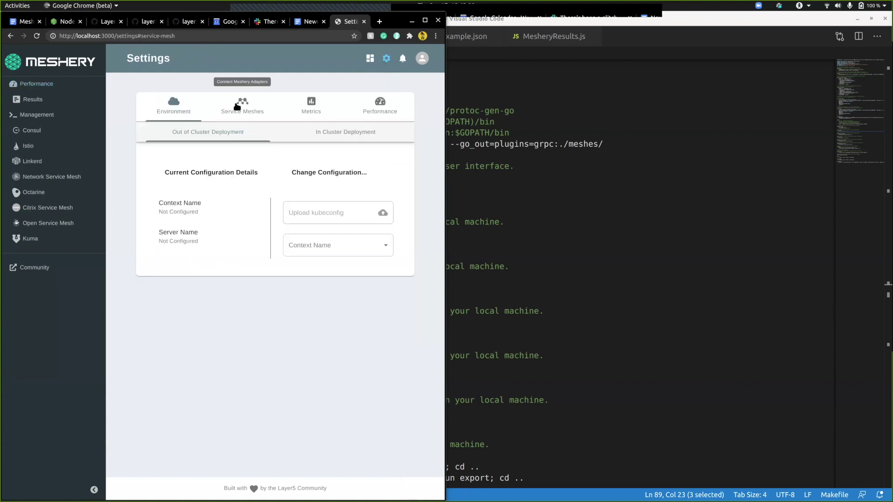
pyautogui.click(321, 109)
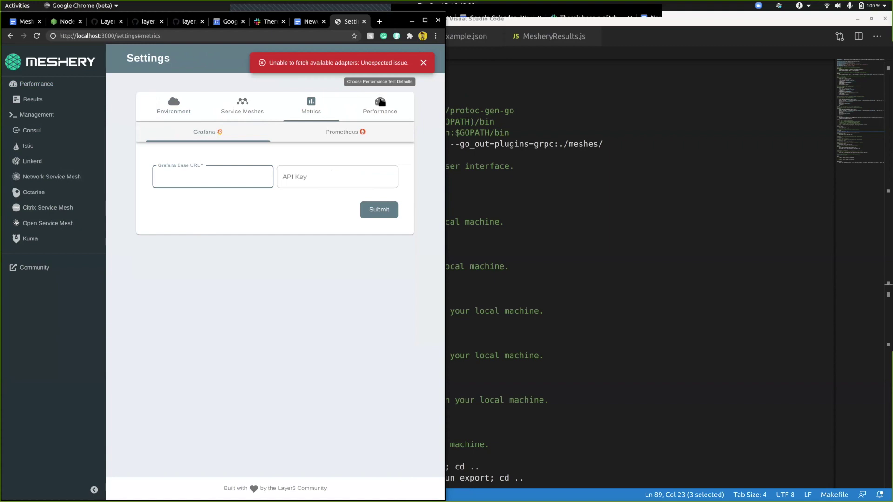
pyautogui.click(380, 106)
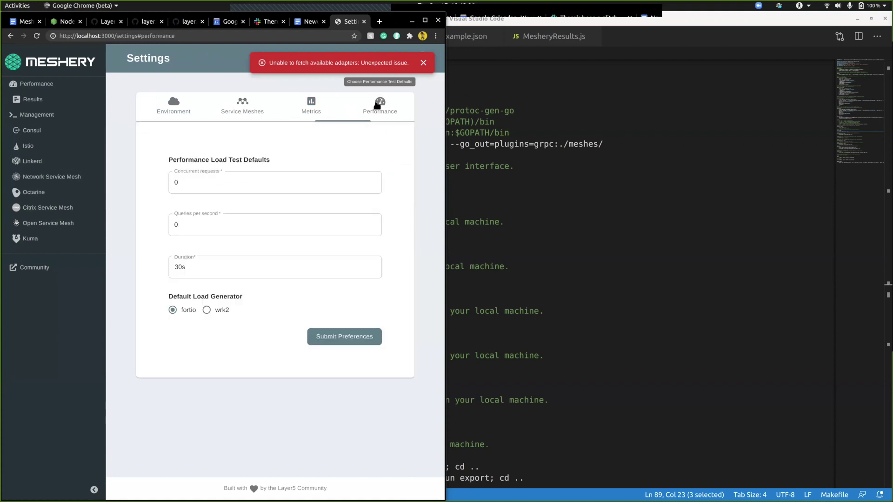
pyautogui.click(179, 114)
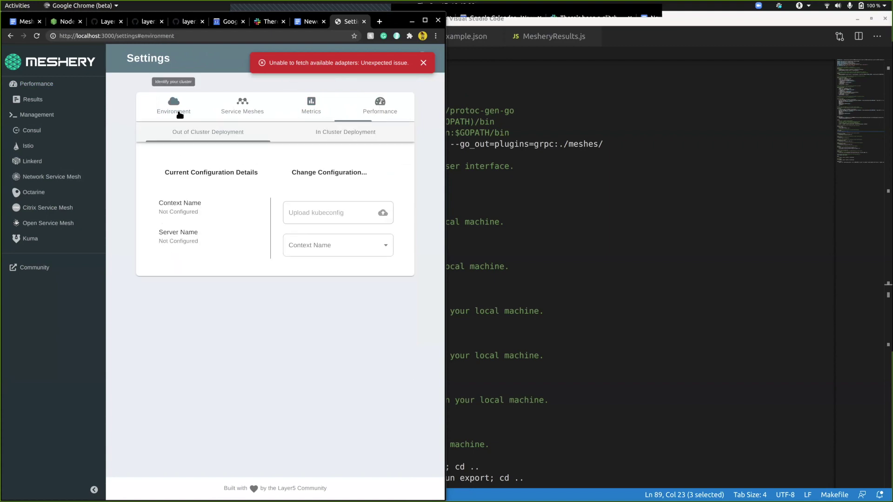
# - View In Cluster Deployment options, then Management, then Results, which throws the toObject TypeError
pyautogui.click(305, 133)
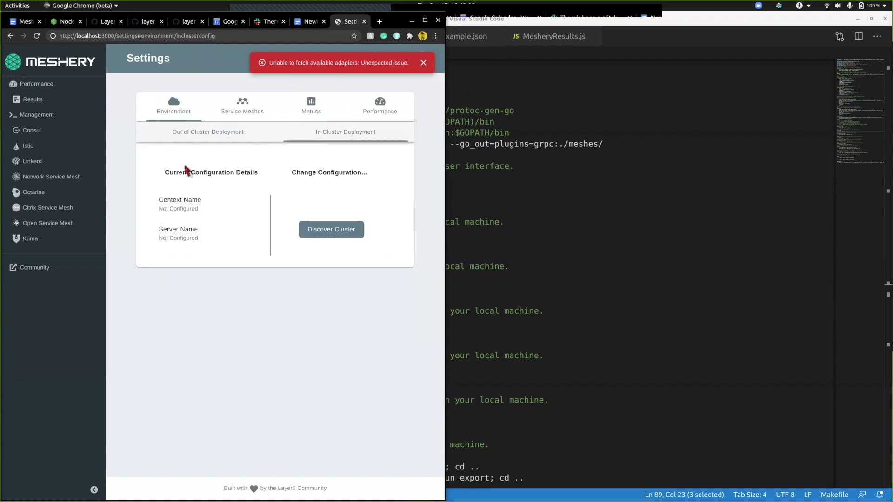
pyautogui.click(45, 115)
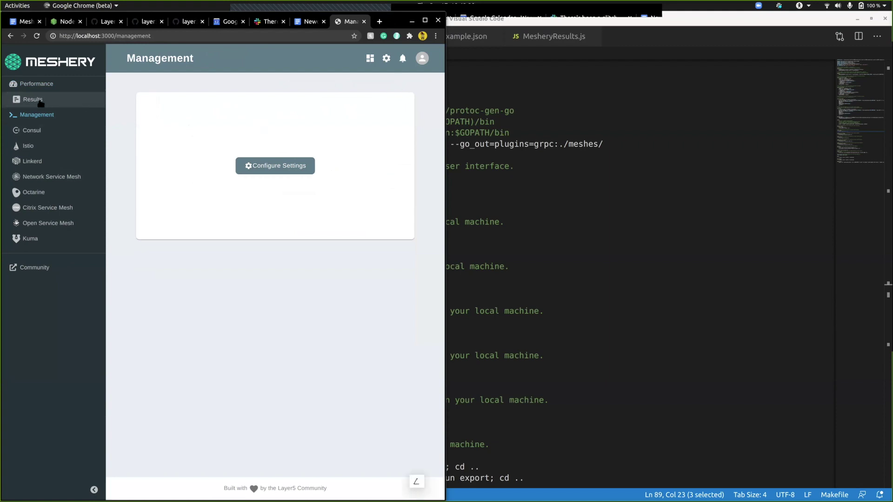
pyautogui.click(58, 101)
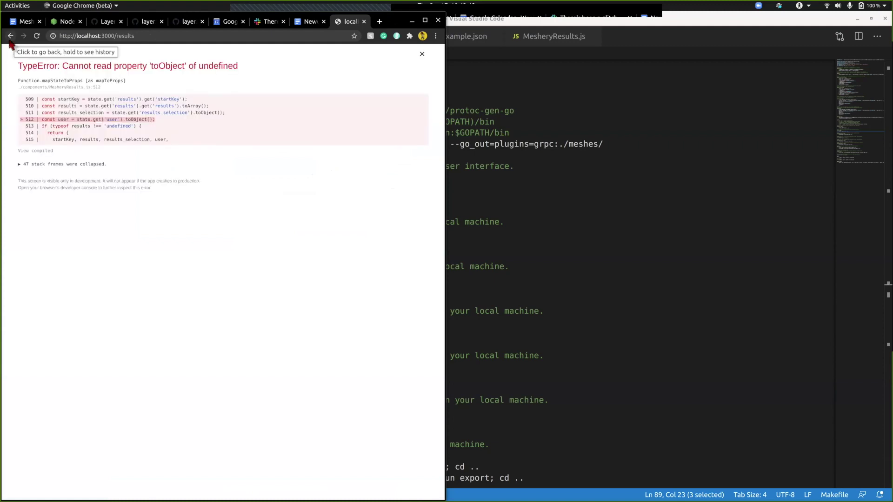
# - Dismiss the TypeError overlay and maximize the browser before moving to the terminal
pyautogui.click(421, 53)
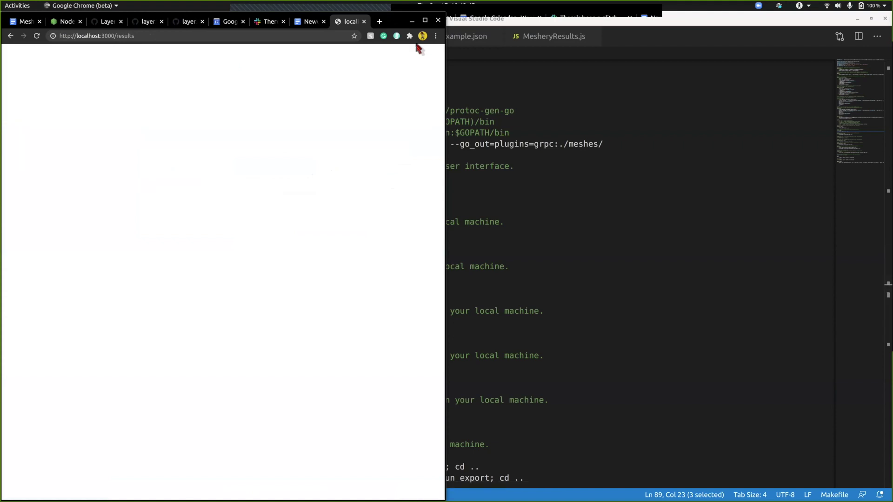
pyautogui.click(425, 20)
pyautogui.hotkey('alt', 'Tab')
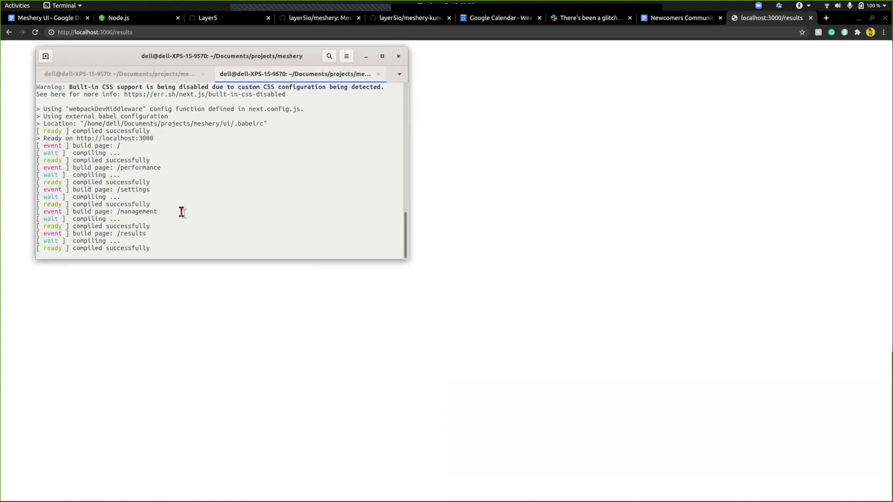
# - Interrupt make run-ui-dev with Ctrl+C and clear the highlighted Interrupt message
pyautogui.hotkey('ctrl', 'c')
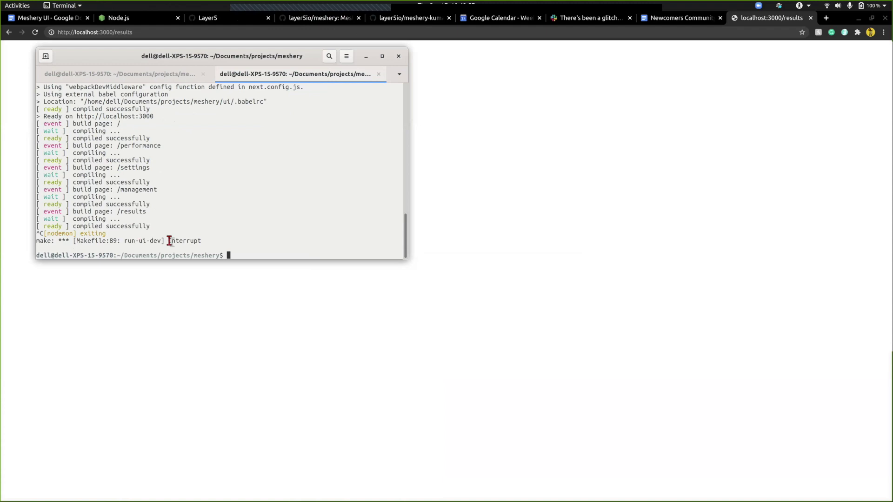
pyautogui.doubleClick(187, 241)
pyautogui.scroll(4, 186, 241)
pyautogui.scroll(-4, 208, 239)
pyautogui.click(247, 253)
pyautogui.click(52, 21)
# - Open the golang.org install link from the notes, close that tab, and return to the editor
pyautogui.click(366, 171)
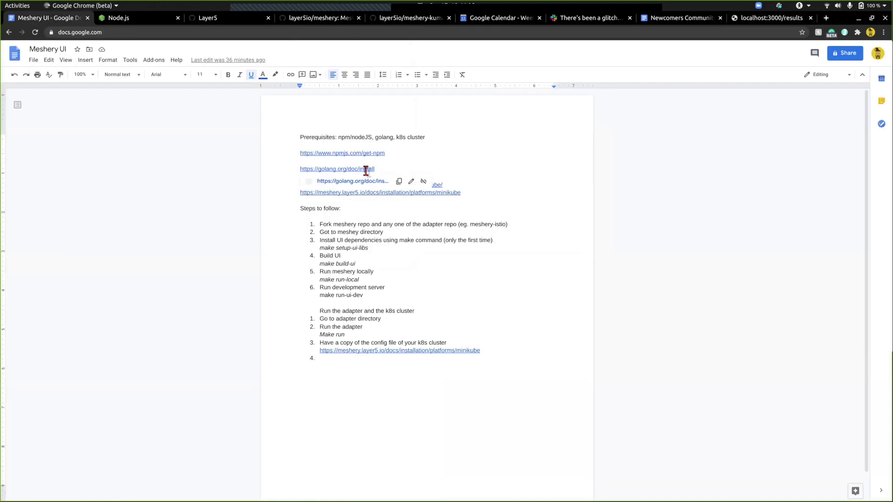
pyautogui.click(358, 183)
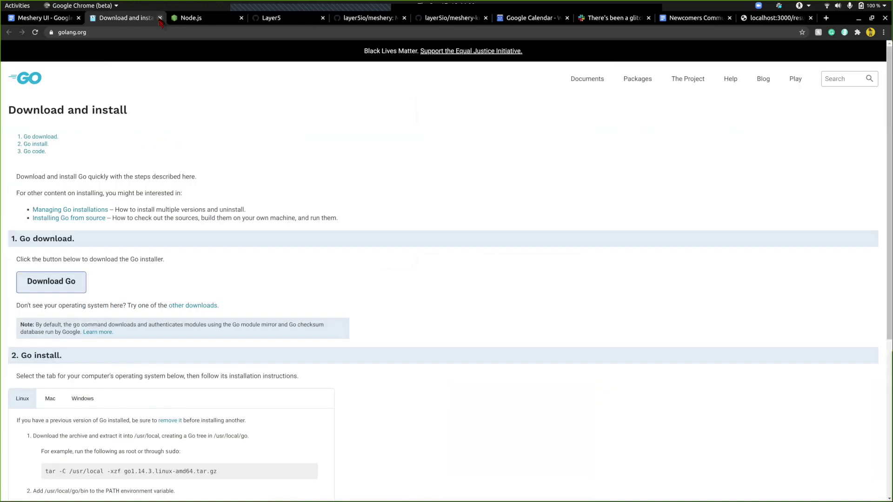
pyautogui.click(160, 18)
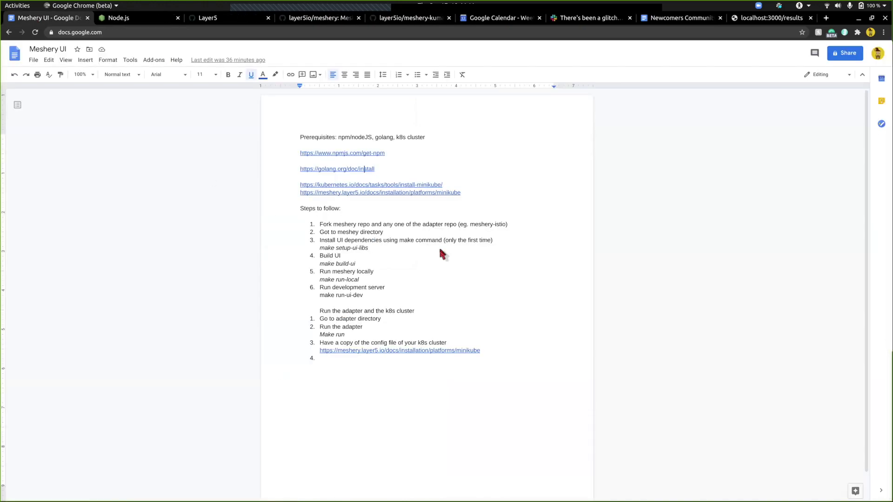
pyautogui.hotkey('alt', 'Tab')
pyautogui.hotkey('alt', 'Tab')
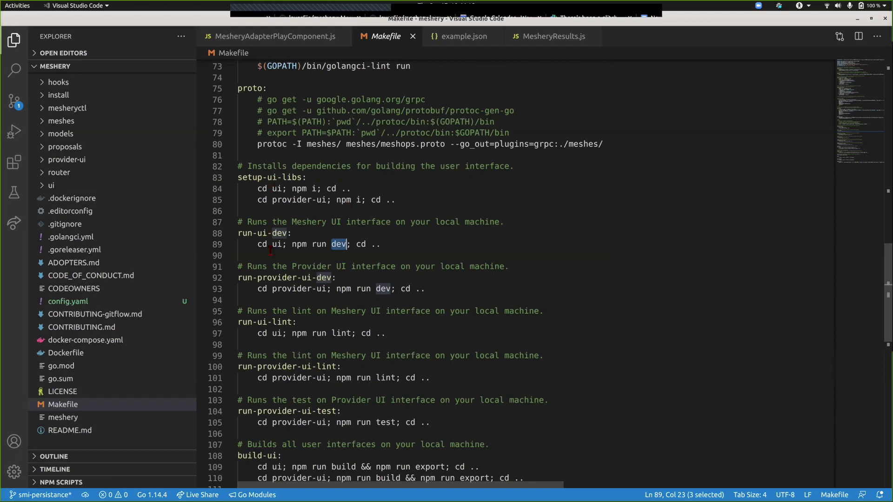
pyautogui.doubleClick(262, 232)
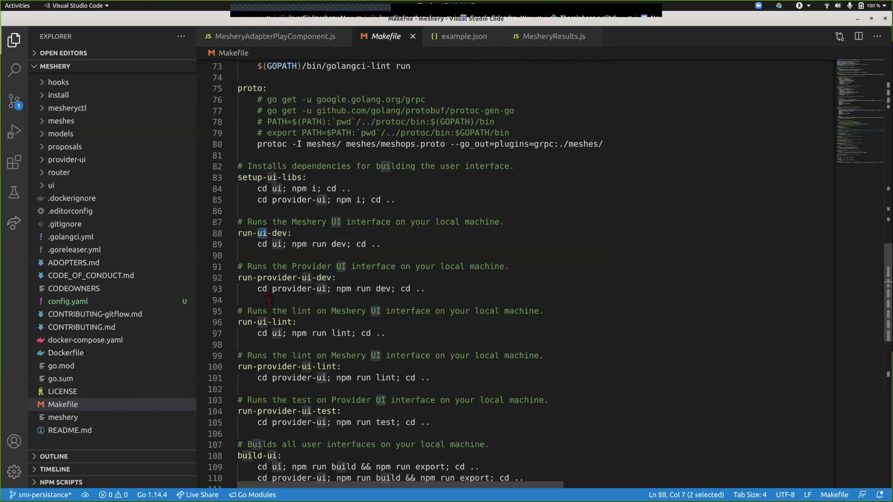
pyautogui.scroll(-3, 272, 306)
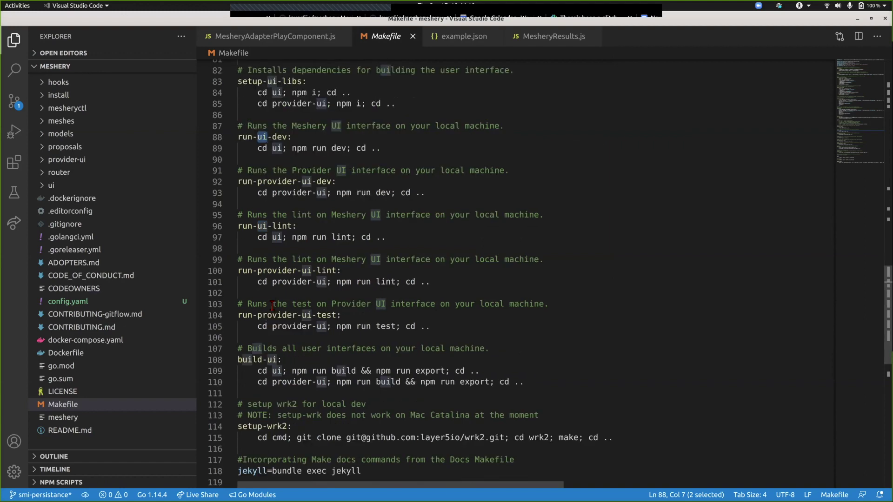
pyautogui.scroll(11, 272, 306)
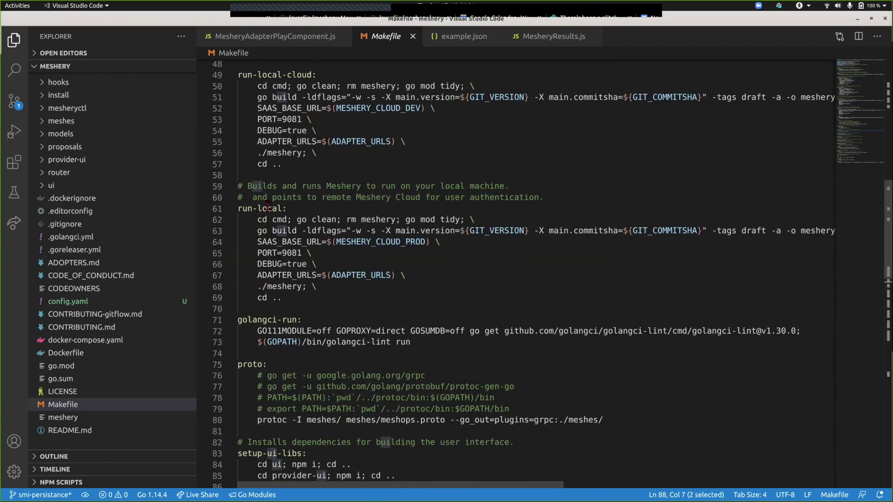
pyautogui.tripleClick(268, 207)
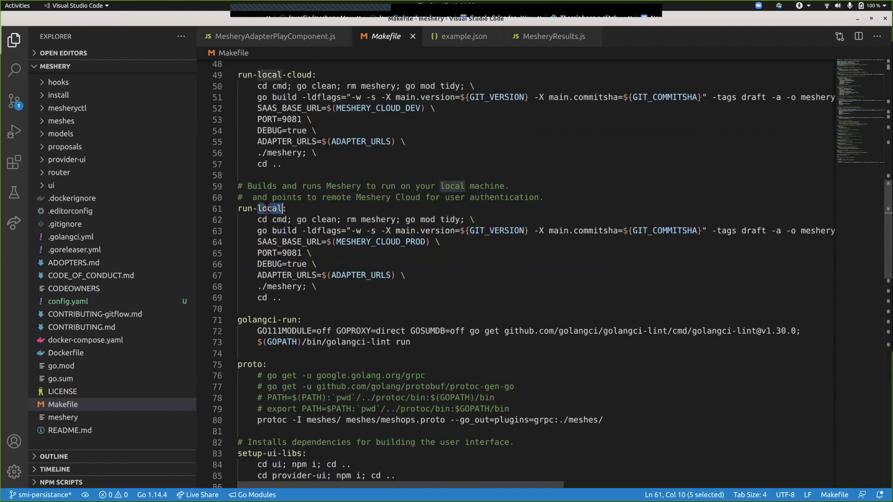
pyautogui.click(267, 208)
pyautogui.click(282, 208)
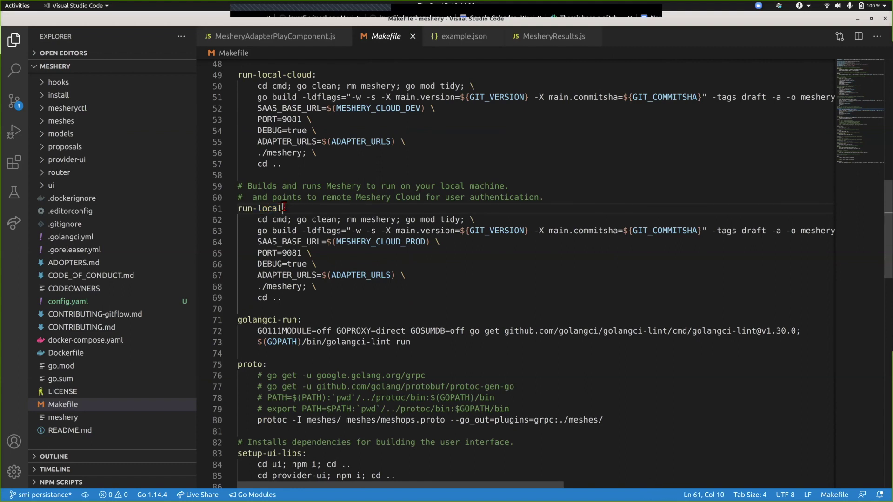
pyautogui.hotkey('shift', 'Left')
pyautogui.hotkey('shift', 'Left')
pyautogui.hotkey('shift', 'Left')
pyautogui.hotkey('shift', 'Left')
pyautogui.hotkey('shift', 'Left')
pyautogui.hotkey('shift', 'Left')
pyautogui.hotkey('shift', 'Left')
pyautogui.hotkey('shift', 'Left')
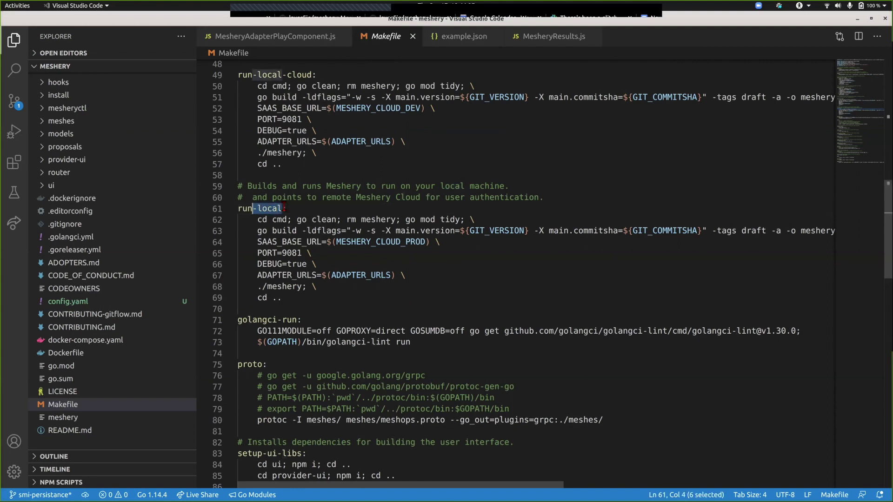
pyautogui.hotkey('shift', 'Left')
pyautogui.hotkey('alt', 'Tab')
pyautogui.hotkey('alt', 'Tab')
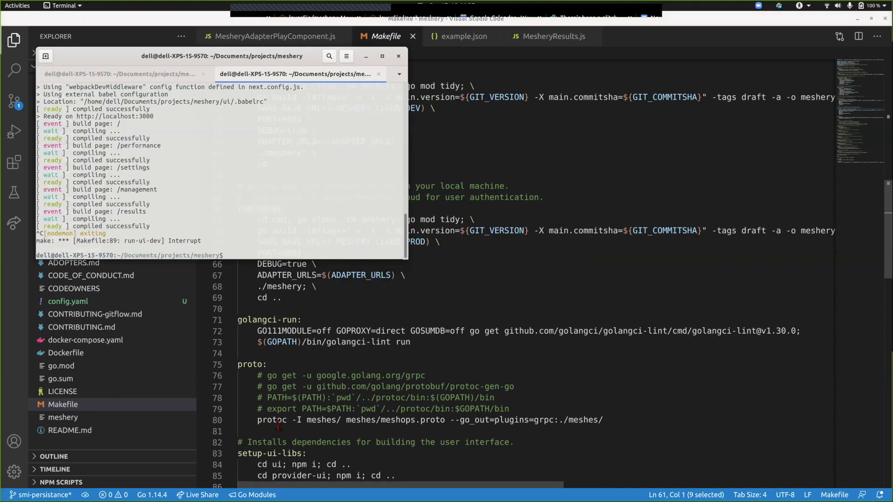
pyautogui.scroll(-6, 278, 425)
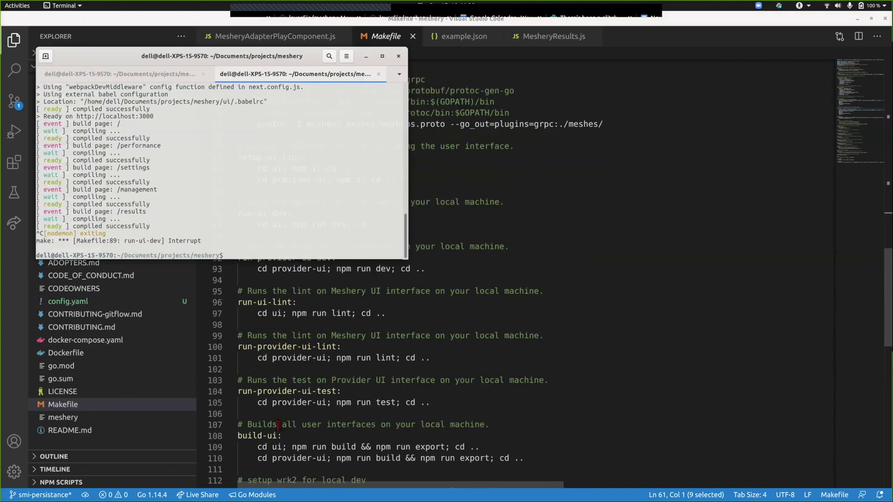
pyautogui.click(255, 435)
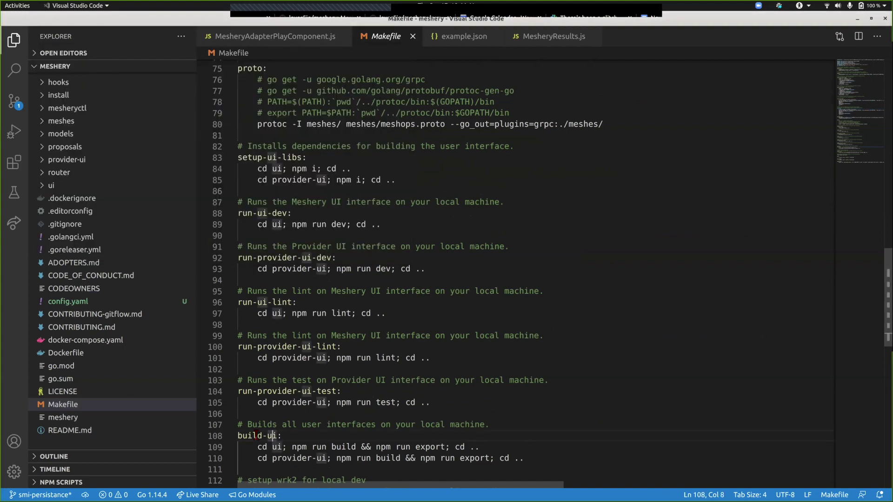
pyautogui.tripleClick(256, 436)
pyautogui.scroll(-5, 275, 264)
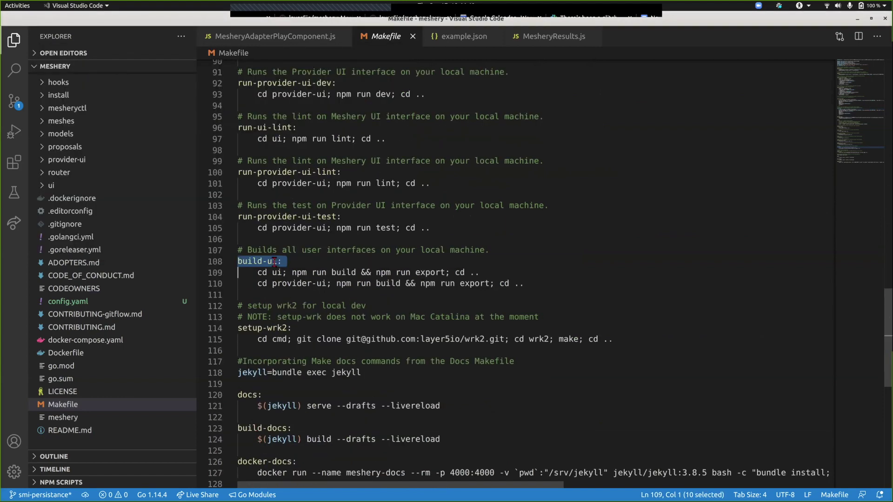
pyautogui.click(273, 266)
# - Run make build-ui in the terminal to create an optimized production build of the Meshery UI
pyautogui.hotkey('alt', 'Tab')
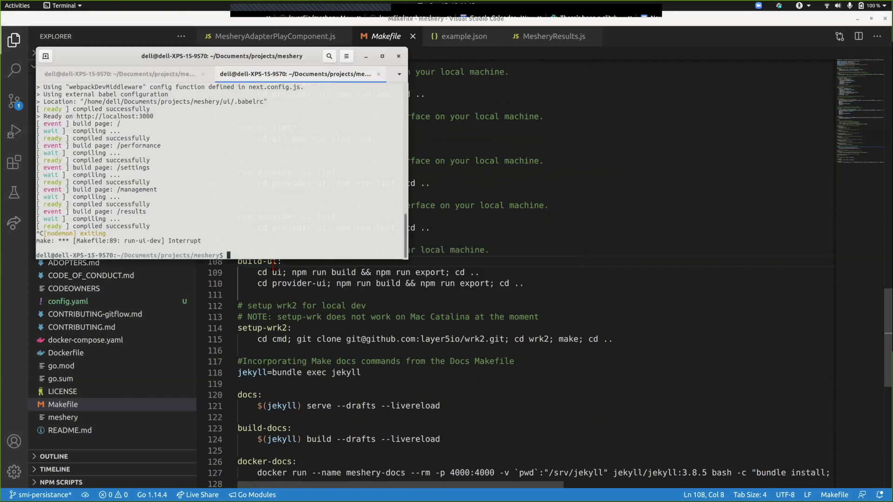
pyautogui.write('make build-ui')
pyautogui.press('Return')
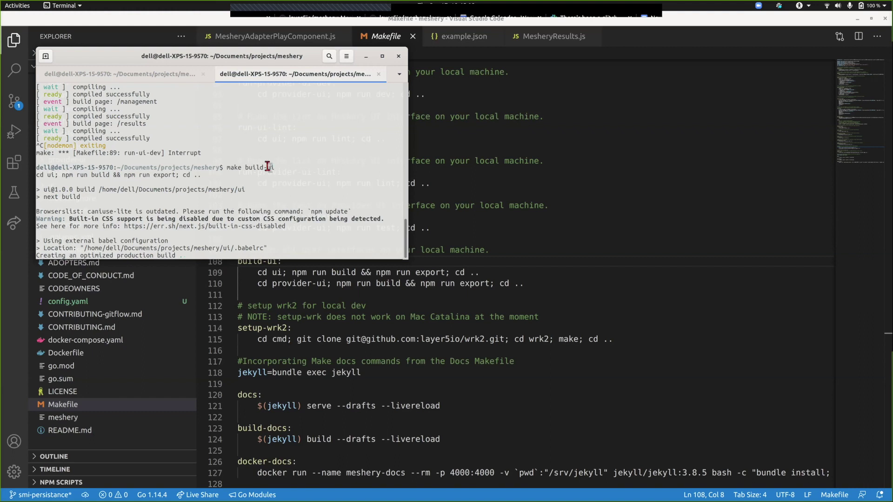
pyautogui.click(497, 150)
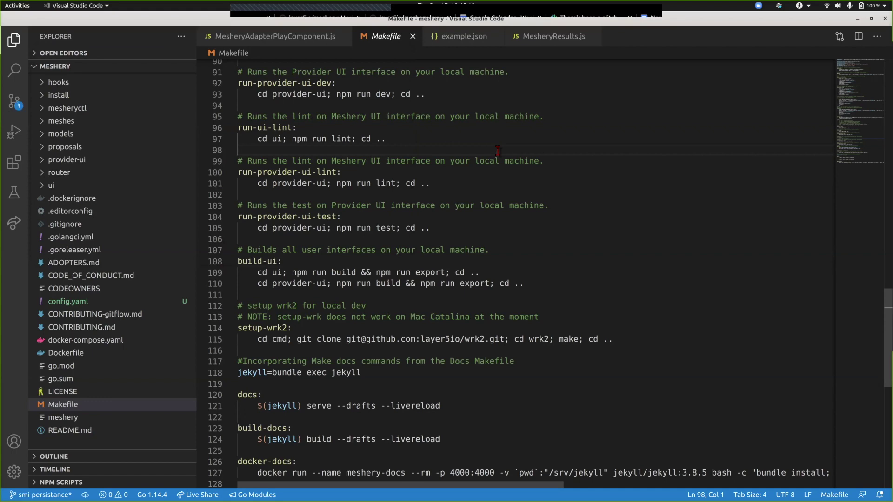
# - Highlight the run-local target line, then check the UI build output in the terminal
pyautogui.scroll(13, 497, 150)
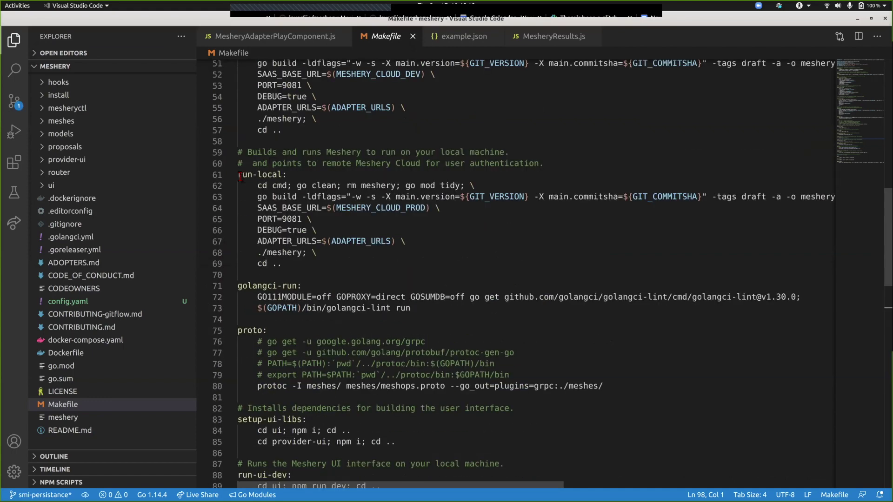
pyautogui.tripleClick(239, 175)
pyautogui.click(239, 176)
pyautogui.hotkey('alt', 'Tab')
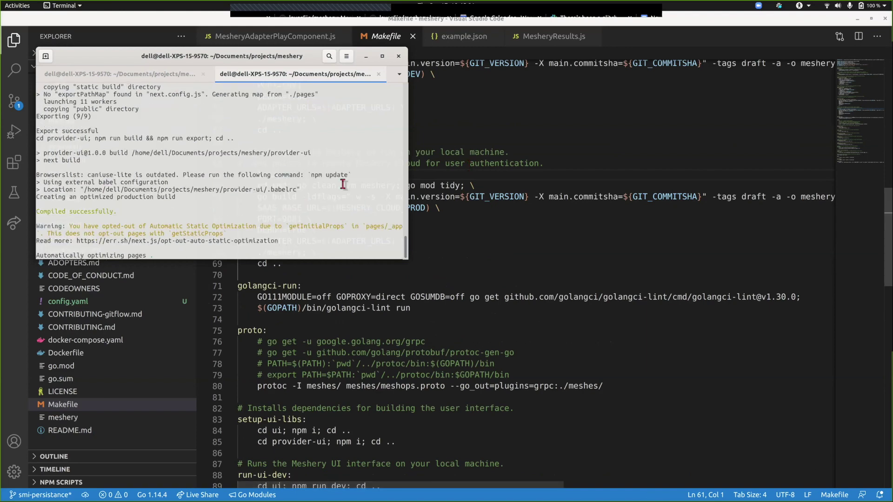
# - Select the run-local recipe through line 68, then type make run-local in the terminal
pyautogui.click(480, 182)
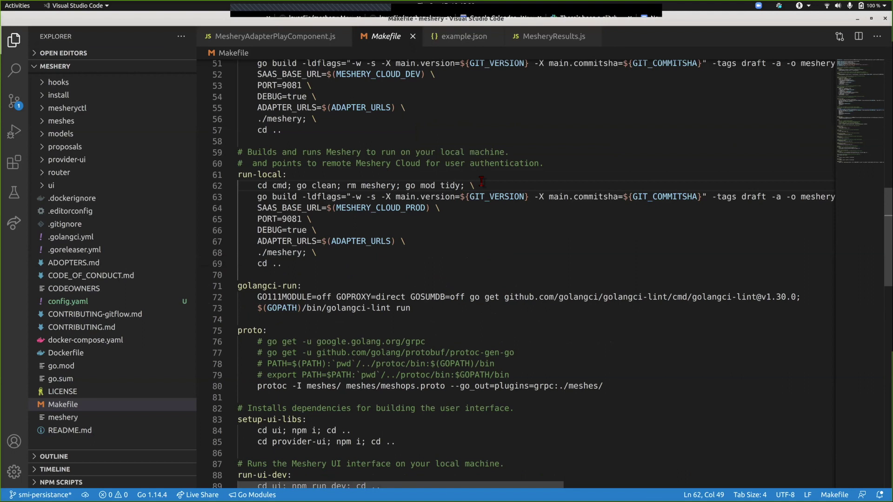
pyautogui.hotkey('shift', 'Down')
pyautogui.hotkey('shift', 'Down')
pyautogui.hotkey('shift', 'Down')
pyautogui.hotkey('shift', 'Down')
pyautogui.hotkey('shift', 'Down')
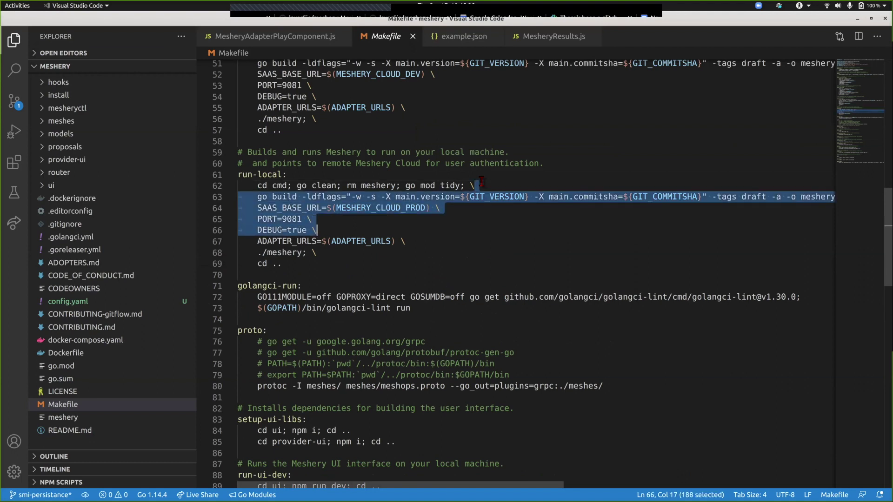
pyautogui.hotkey('shift', 'Down')
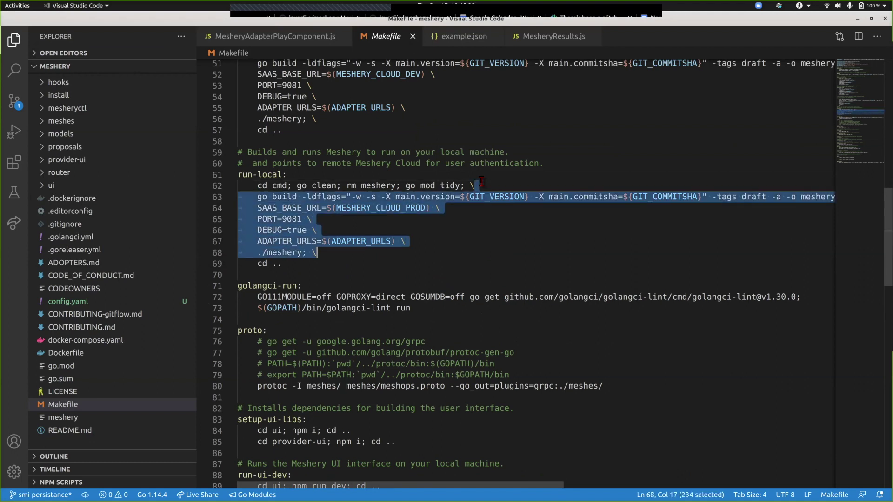
pyautogui.click(480, 180)
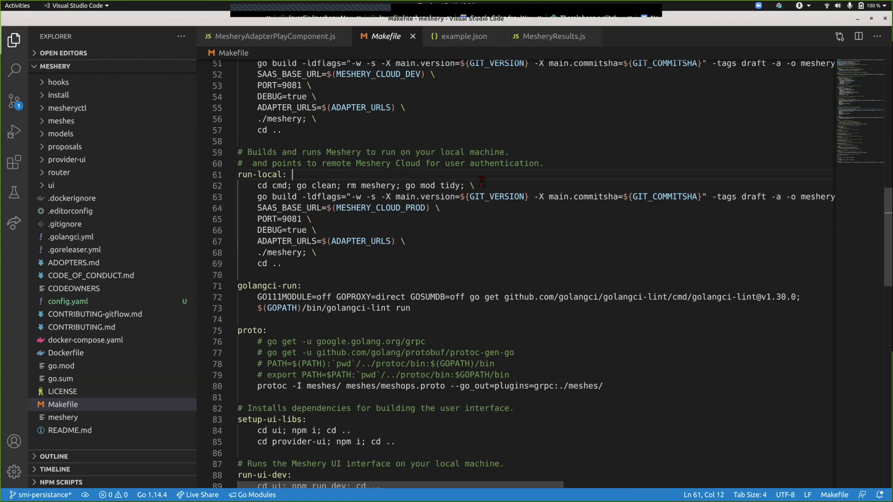
pyautogui.hotkey('alt', 'Tab')
pyautogui.write('make r')
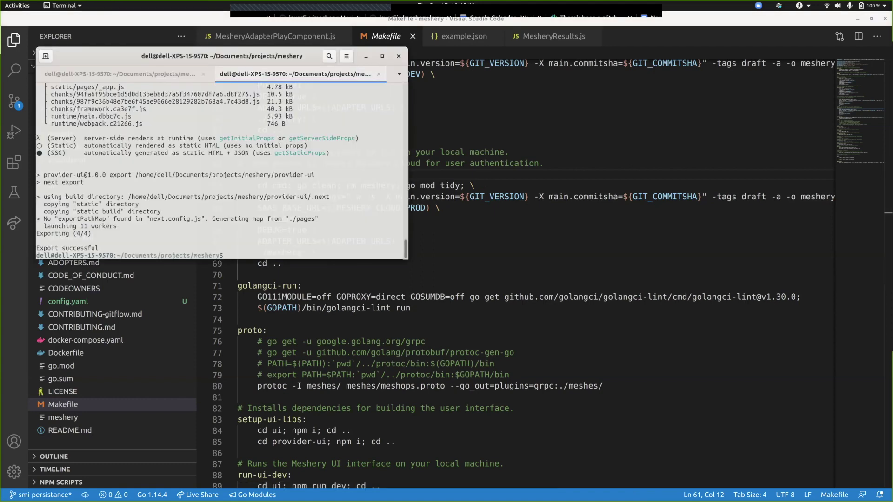
pyautogui.write('un-local')
# - Run make run-local and confirm the server reports 'Starting Server listening on :9081'
pyautogui.press('Return')
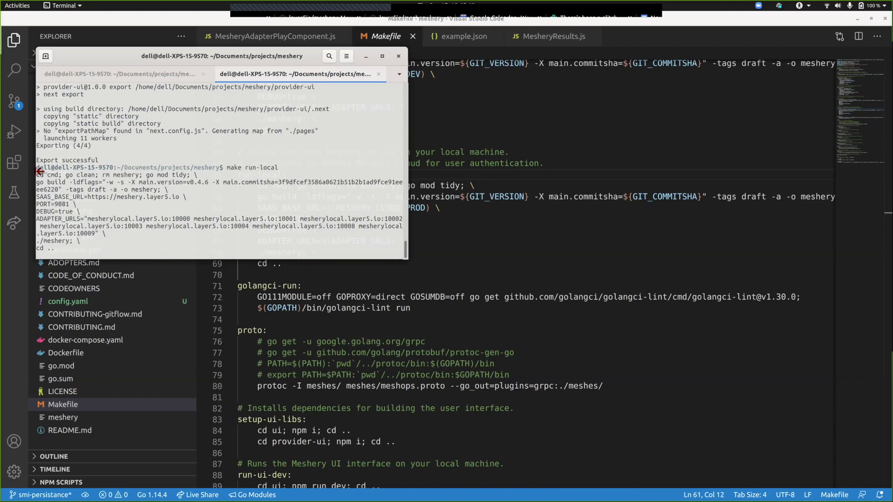
pyautogui.moveTo(39, 178); pyautogui.dragTo(131, 247)
pyautogui.click(130, 247)
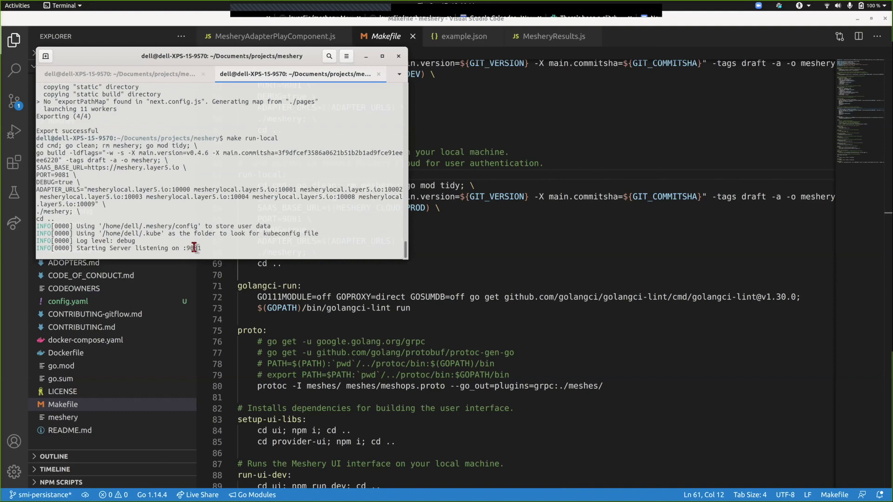
pyautogui.tripleClick(194, 248)
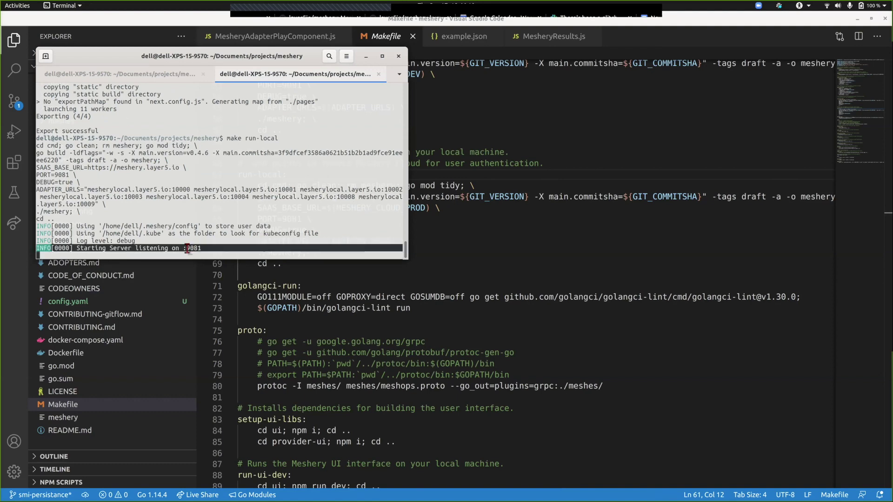
pyautogui.click(190, 248)
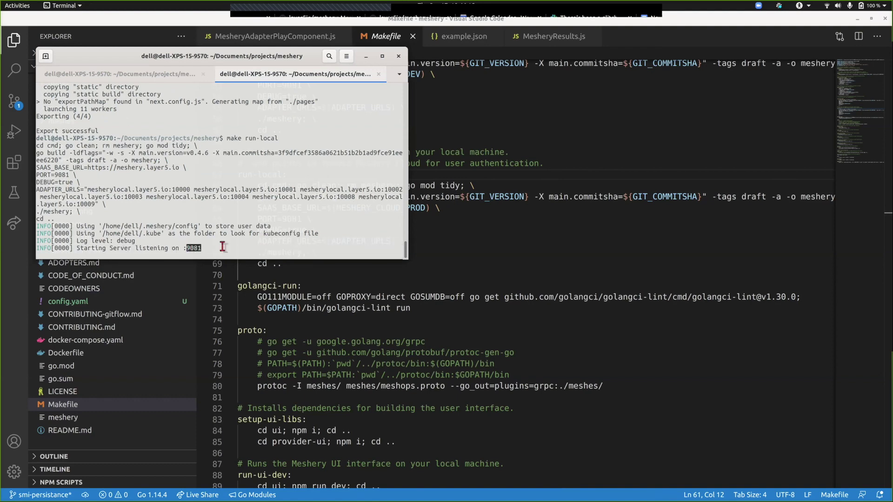
pyautogui.hotkey('alt', 'Tab')
pyautogui.hotkey('alt', 'Tab')
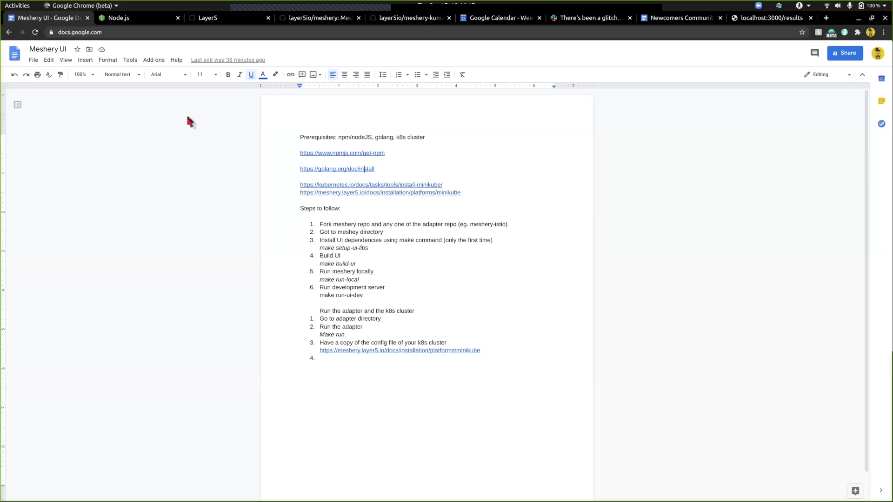
# - Load Meshery at localhost:9081 and browse its Results, Performance and Management pages
pyautogui.hotkey('ctrl', 't')
pyautogui.write('localhost:9081')
pyautogui.press('Return')
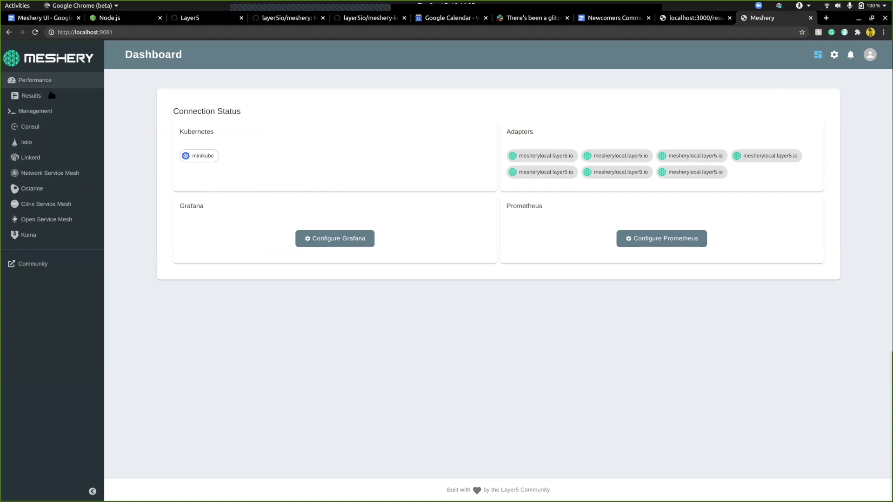
pyautogui.click(23, 98)
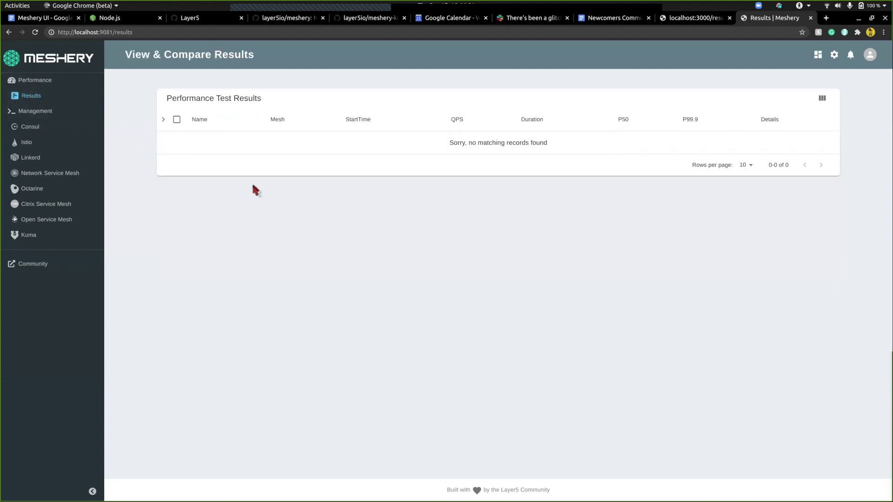
pyautogui.click(57, 80)
pyautogui.click(36, 116)
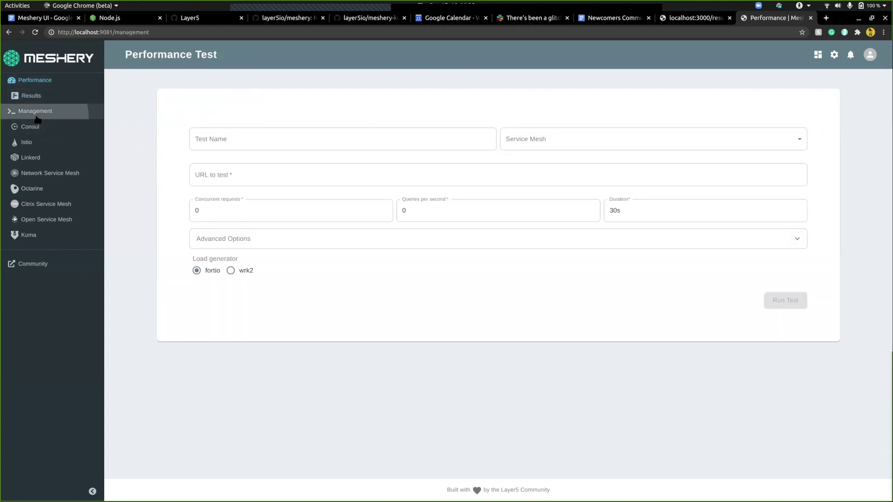
# - Check the Settings Environment and Service Meshes tabs, including the available adapter URLs
pyautogui.click(473, 163)
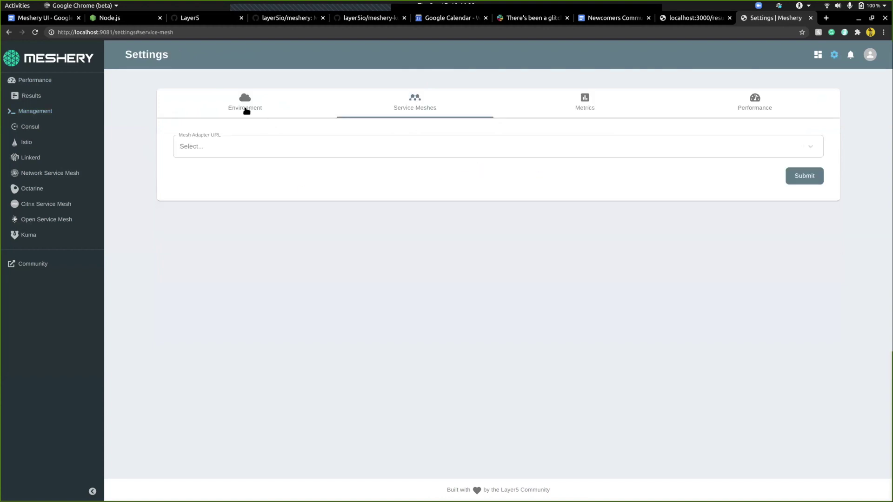
pyautogui.click(247, 111)
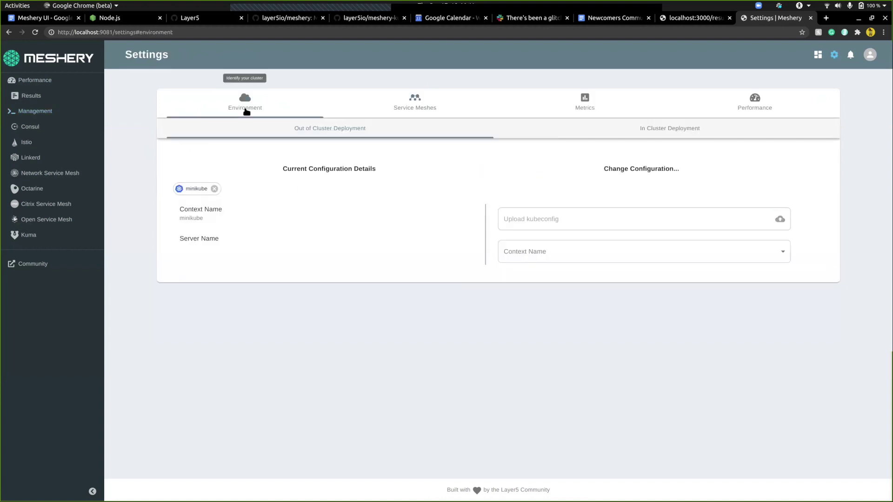
pyautogui.click(401, 108)
pyautogui.click(346, 154)
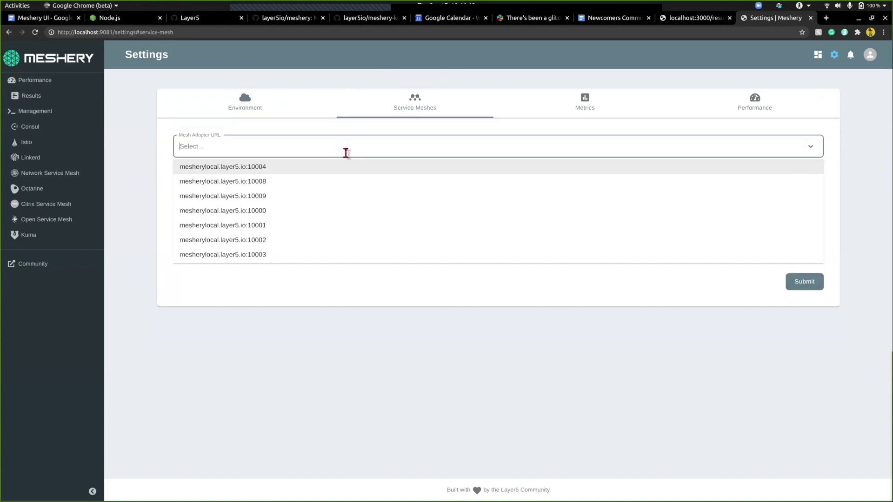
pyautogui.click(154, 194)
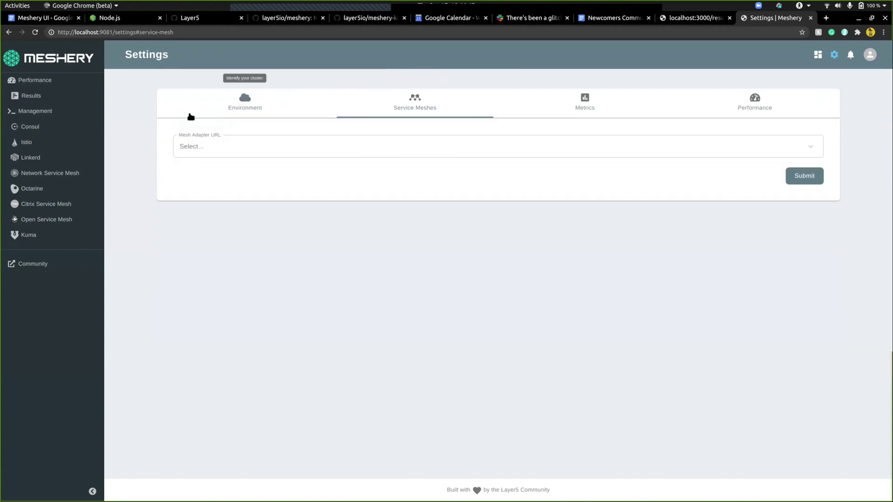
# - Reopen Settings to review the minikube environment configuration, then return to the setup notes
pyautogui.click(51, 113)
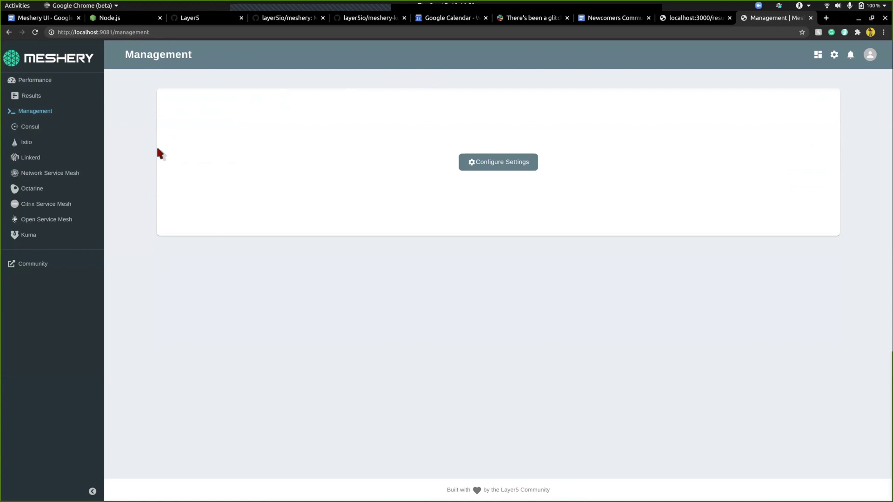
pyautogui.click(513, 163)
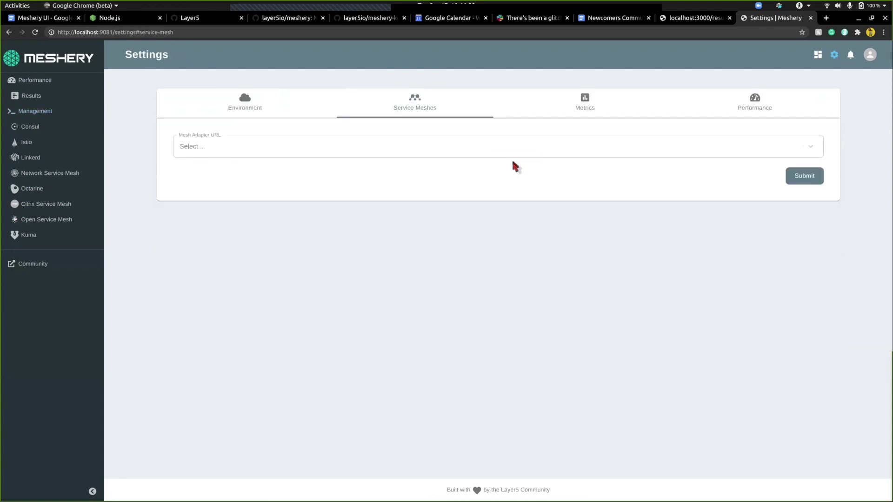
pyautogui.click(241, 104)
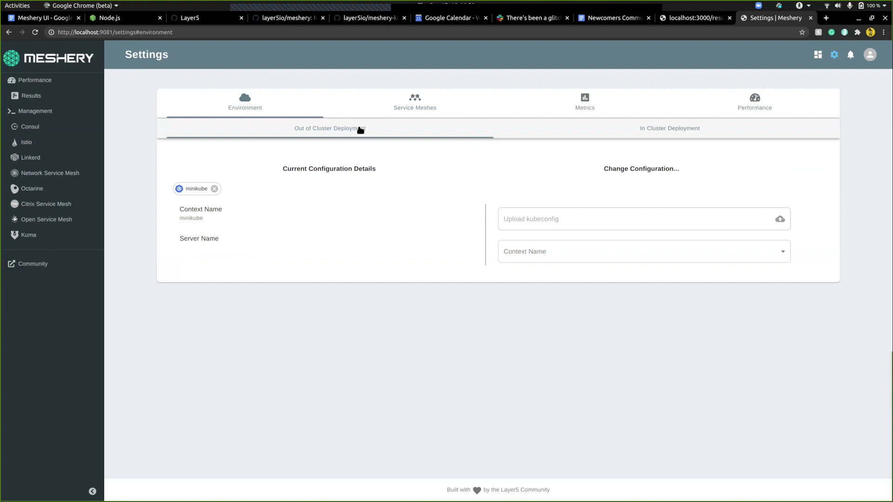
pyautogui.click(417, 102)
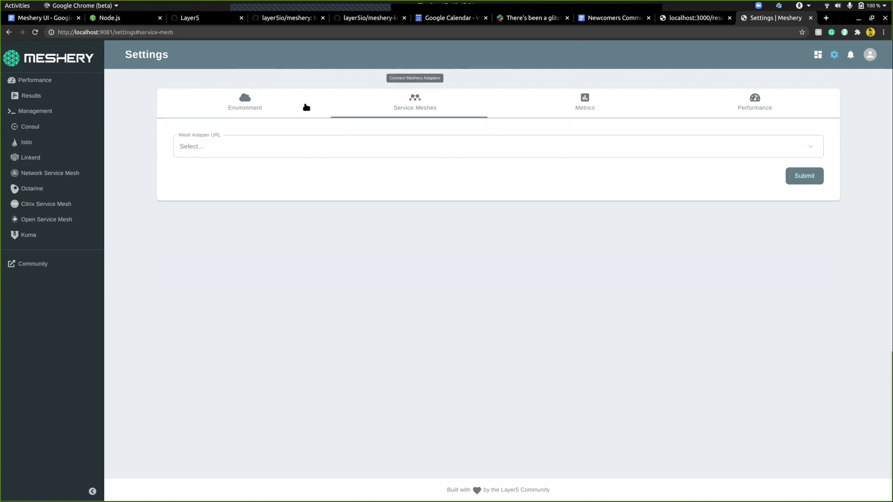
pyautogui.click(288, 104)
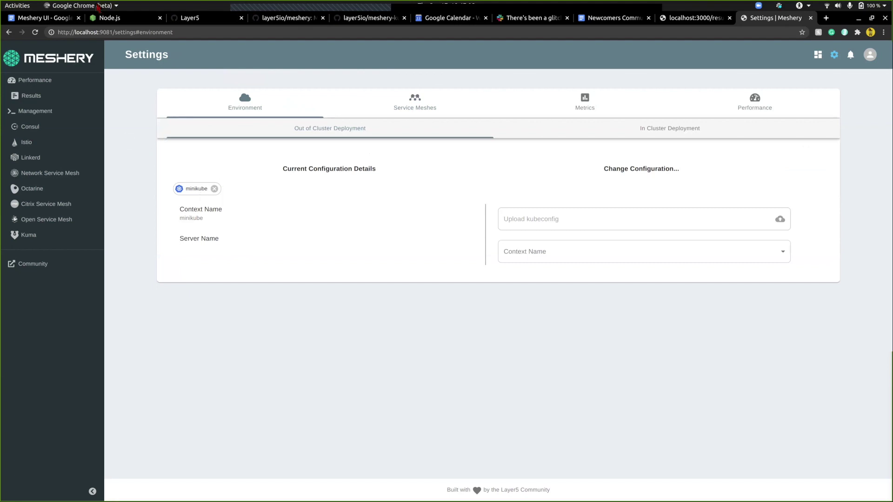
pyautogui.click(55, 19)
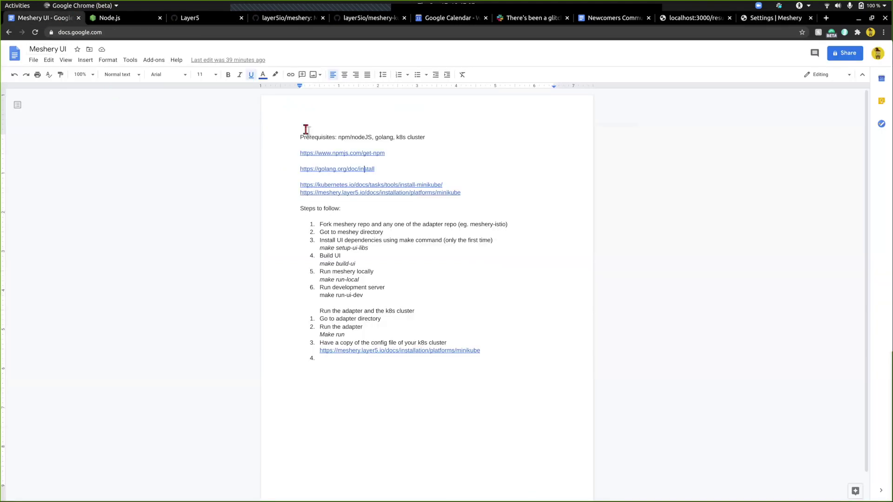
# - Open the Install Minikube guide from the notes' kubernetes minikube link and skim it
pyautogui.click(432, 187)
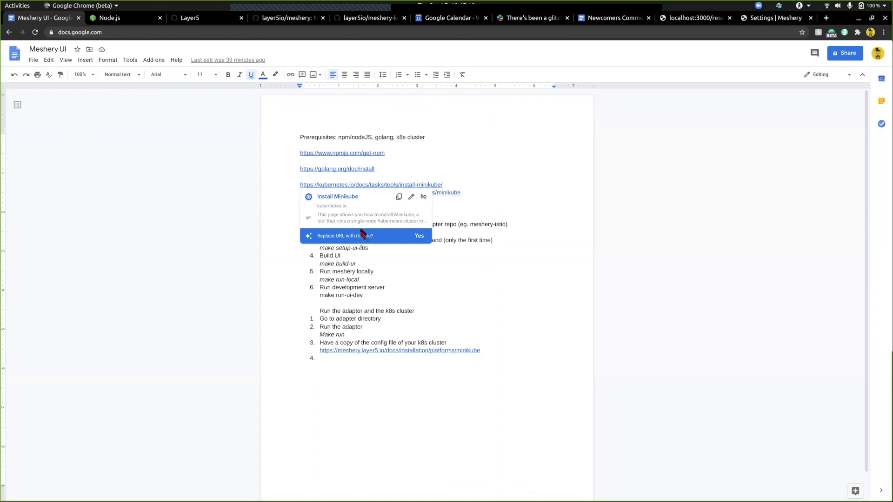
pyautogui.click(342, 197)
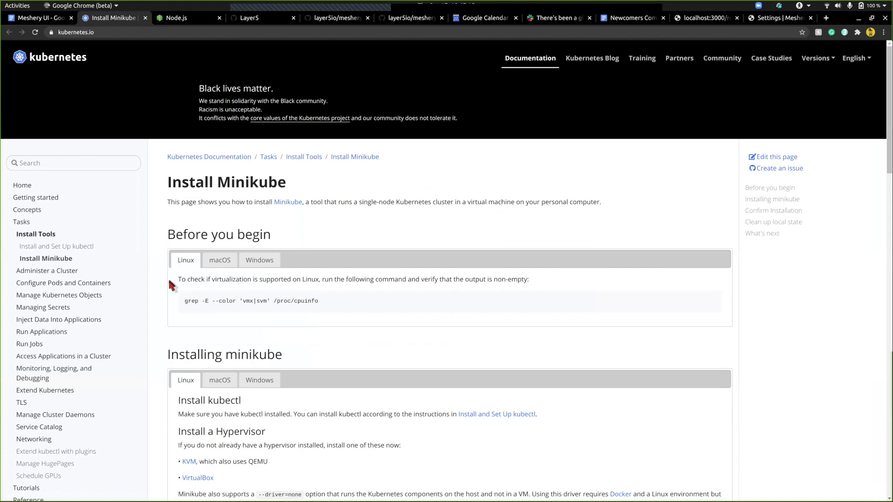
pyautogui.scroll(-2, 168, 277)
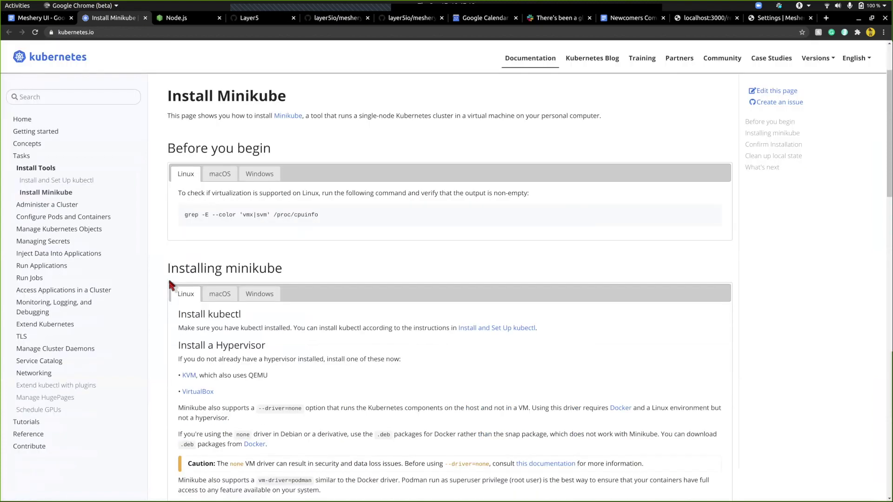
pyautogui.scroll(2, 169, 277)
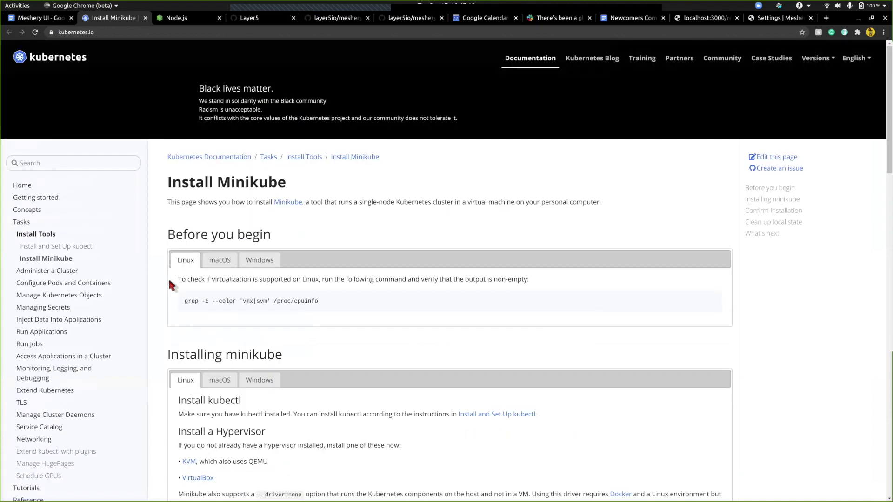
pyautogui.scroll(-3, 169, 277)
# - Open the Meshery Quick Start with Minikube page from the notes' link preview
pyautogui.click(61, 18)
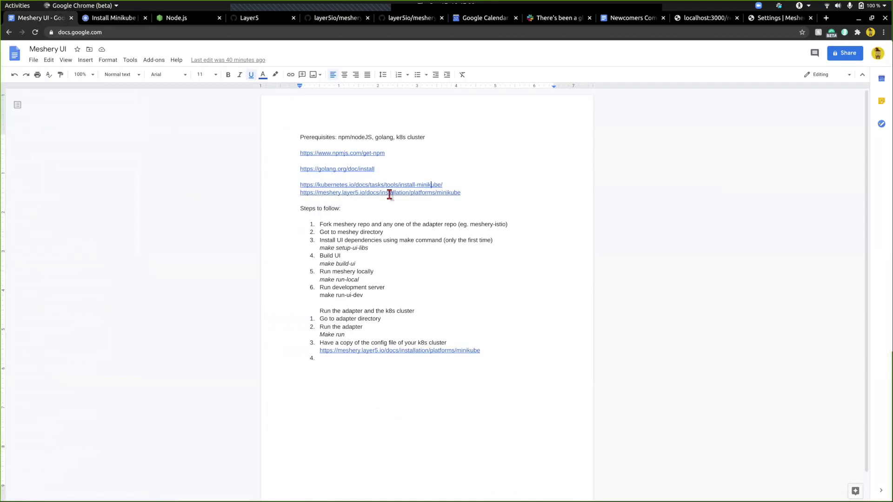
pyautogui.click(389, 193)
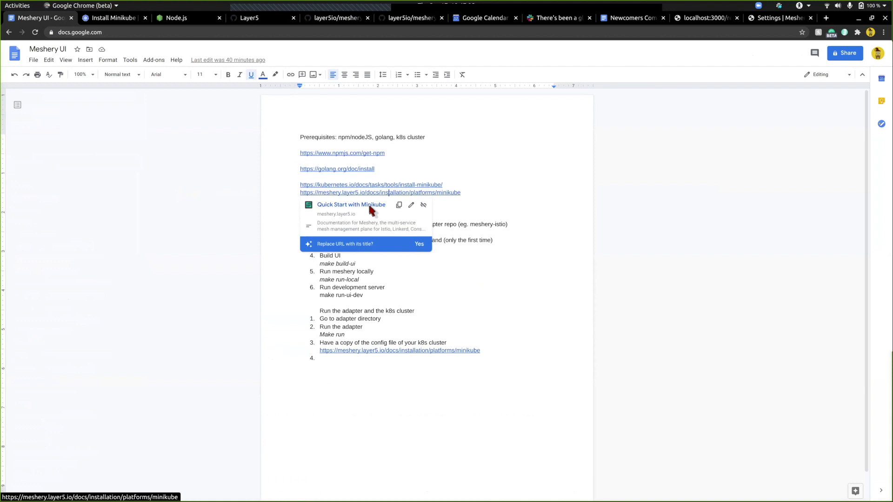
pyautogui.click(370, 206)
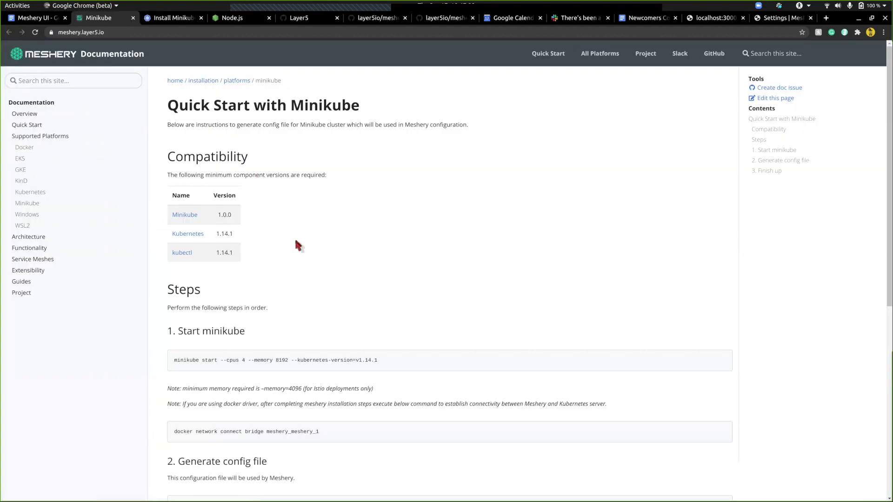
# - Find the minikube start command on the Quick Start with Minikube page
pyautogui.scroll(-3, 296, 242)
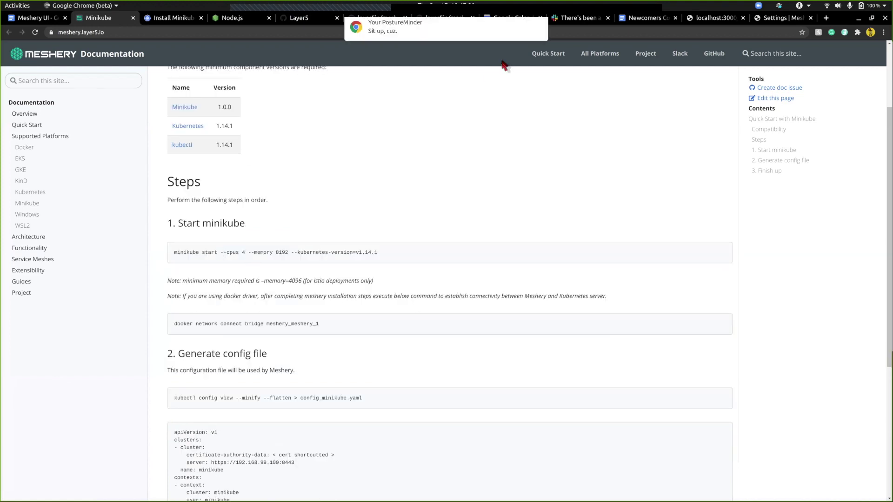
pyautogui.tripleClick(224, 251)
pyautogui.click(224, 251)
pyautogui.scroll(-3, 225, 252)
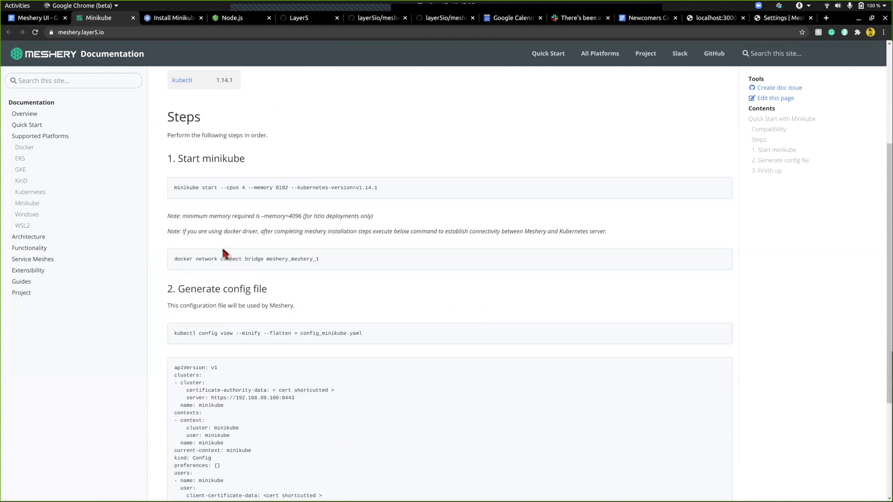
pyautogui.scroll(-3, 179, 318)
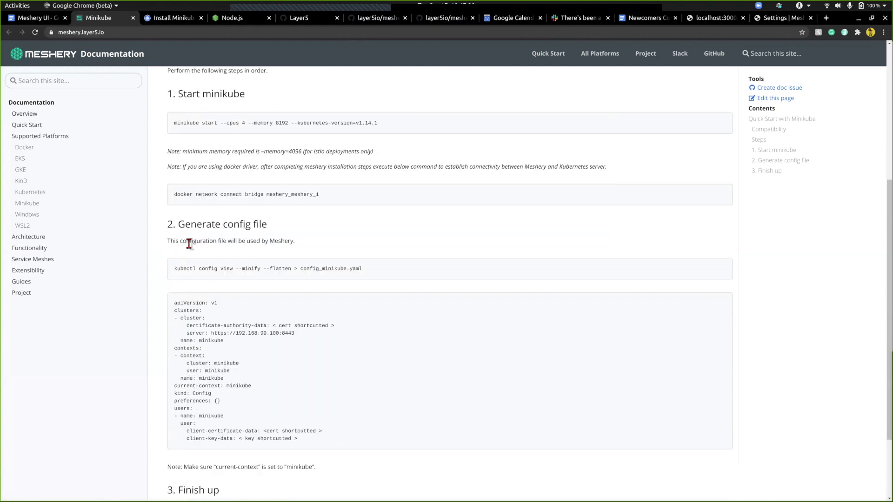
# - Select the kubectl config view command that generates config_minikube.yaml
pyautogui.tripleClick(184, 268)
pyautogui.click(188, 268)
pyautogui.moveTo(175, 268); pyautogui.dragTo(368, 267)
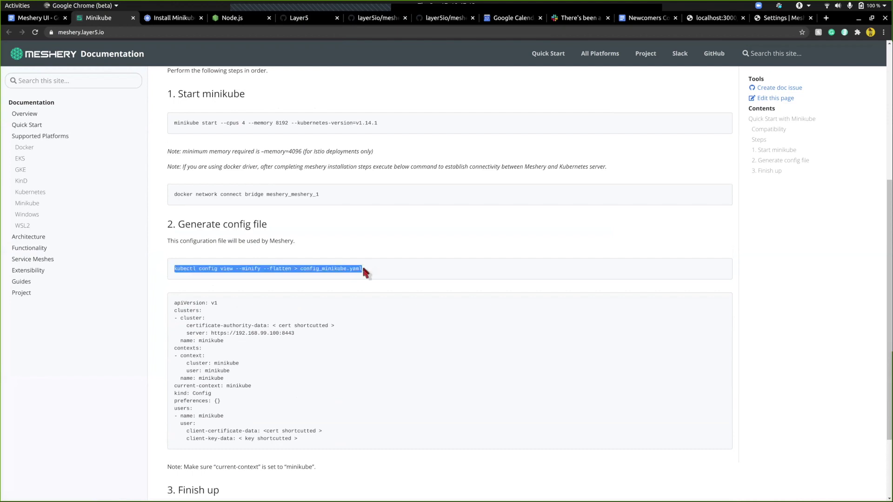
pyautogui.click(363, 268)
pyautogui.moveTo(364, 268); pyautogui.dragTo(173, 269)
pyautogui.click(223, 268)
pyautogui.scroll(3, 209, 208)
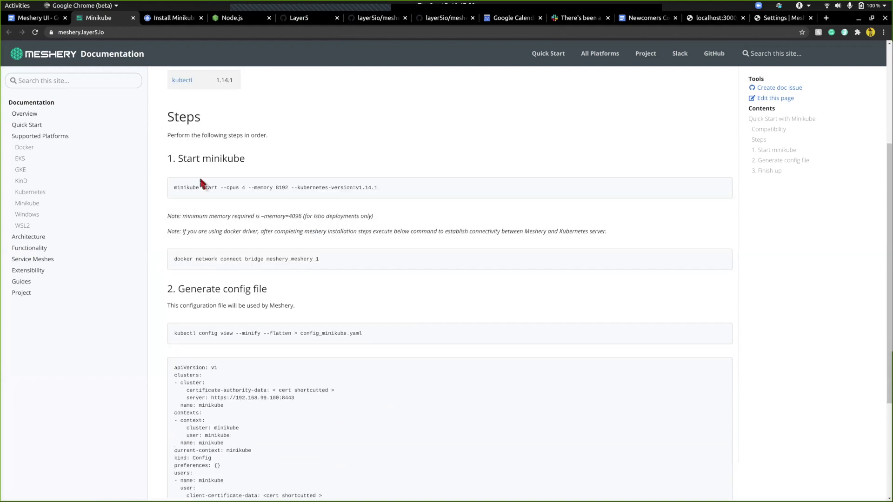
pyautogui.scroll(4, 203, 239)
pyautogui.hotkey('alt', 'Tab')
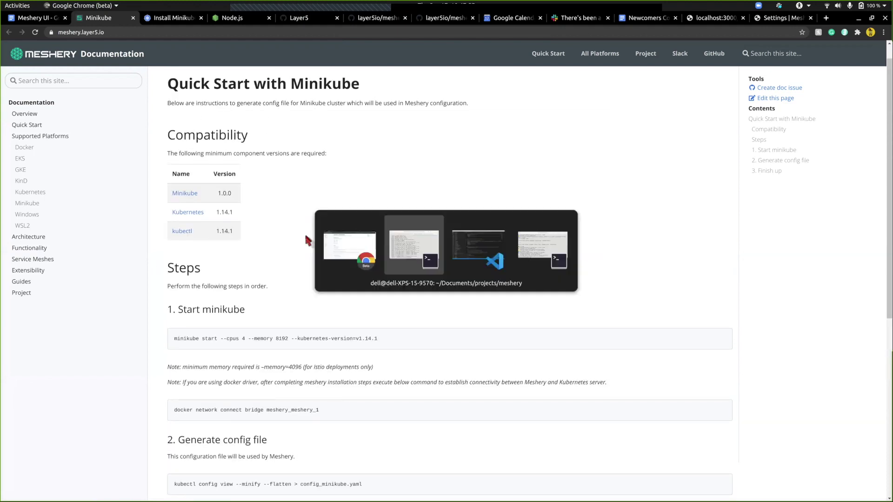
# - Type 'minikube start' in the terminal and compare it with the docs' minikube start command
pyautogui.hotkey('alt', 'Tab')
pyautogui.hotkey('alt', 'Tab')
pyautogui.hotkey('alt', 'Tab')
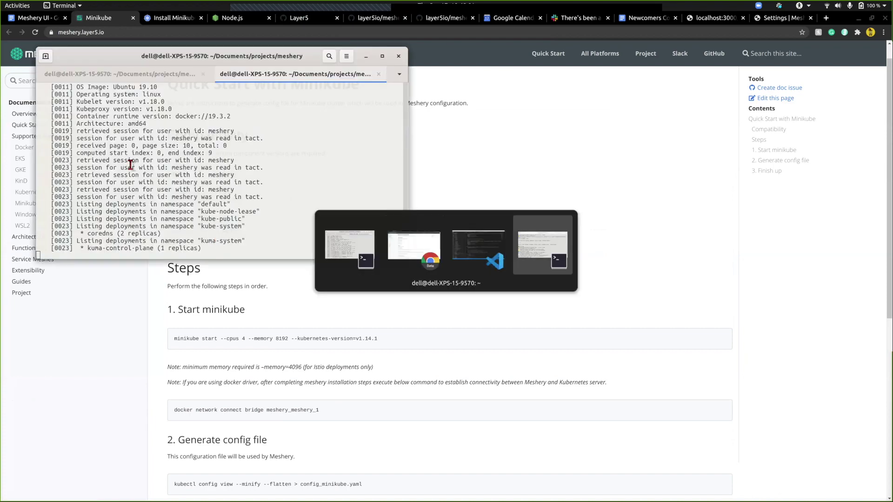
pyautogui.write('minikube start')
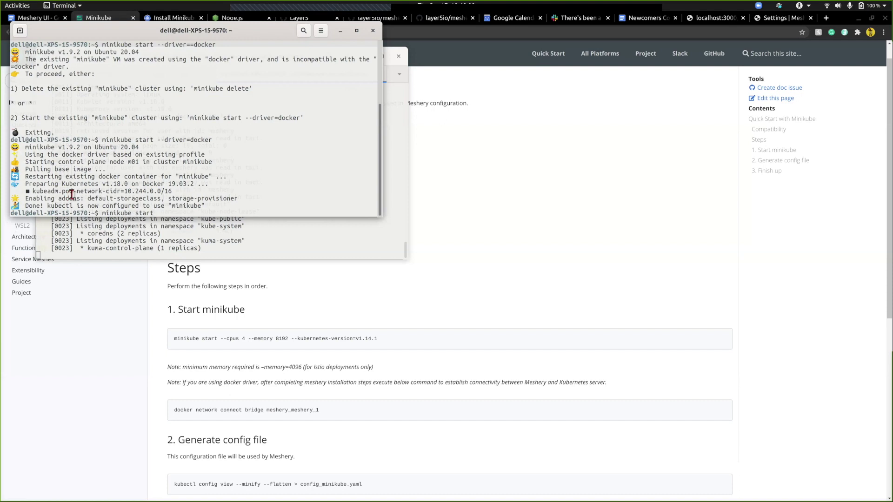
pyautogui.click(463, 192)
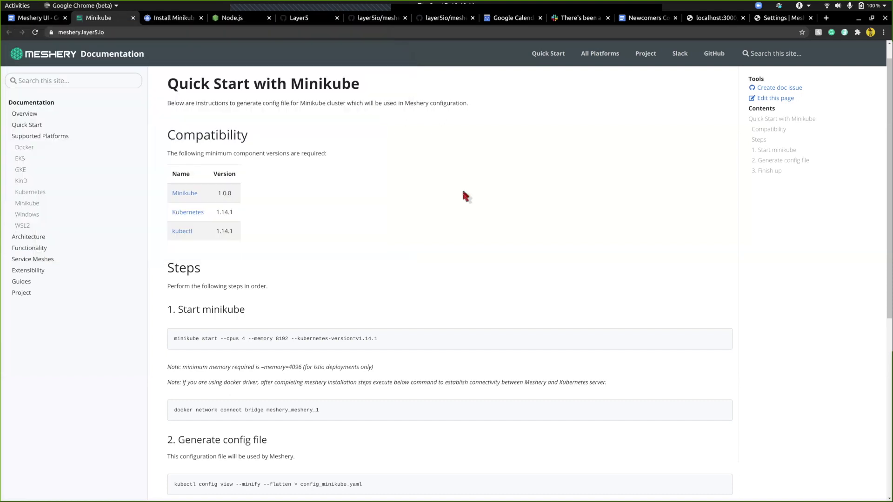
pyautogui.scroll(-1, 464, 194)
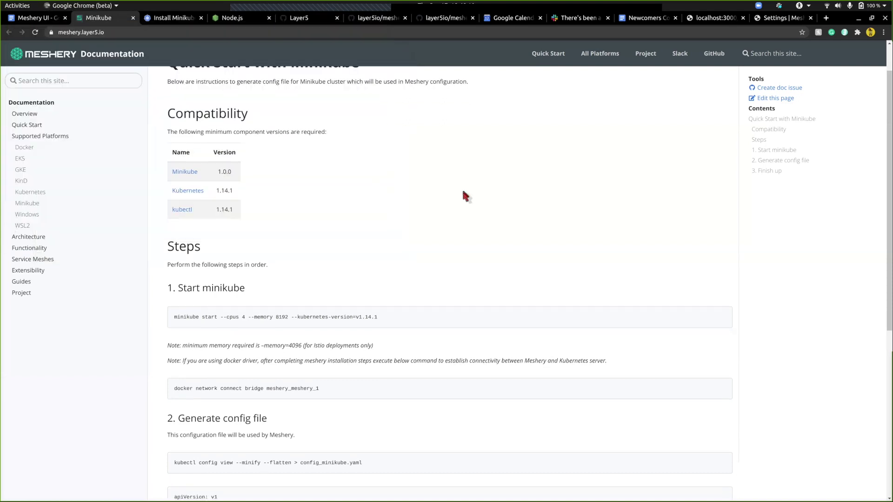
pyautogui.tripleClick(204, 315)
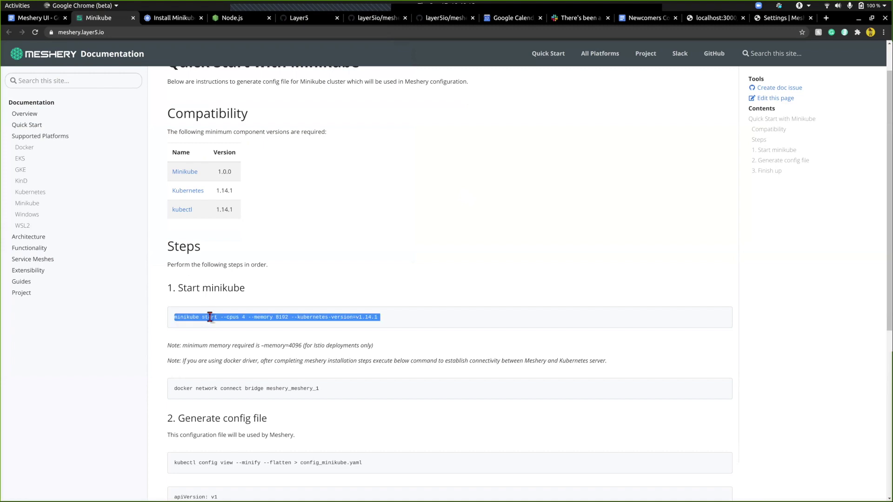
pyautogui.click(209, 317)
pyautogui.scroll(-2, 222, 251)
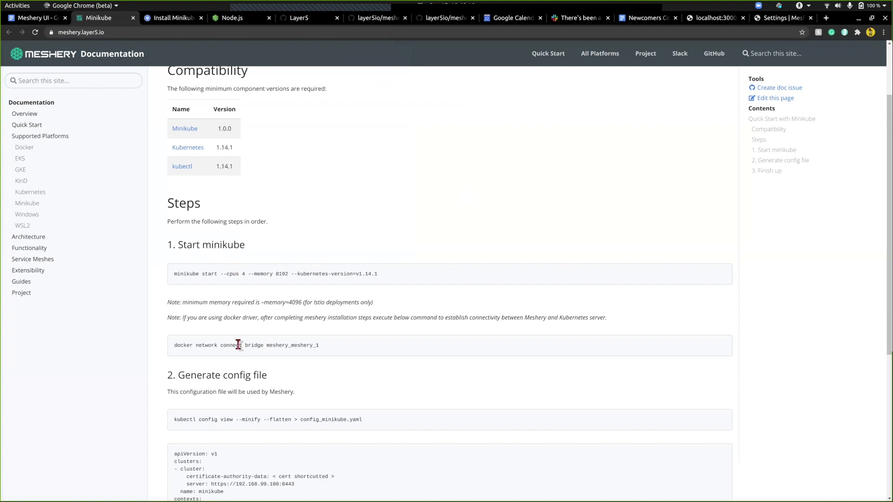
pyautogui.scroll(-2, 264, 346)
# - Run 'minikube status', showing host, kubelet and apiserver Running and kubeconfig Configured
pyautogui.hotkey('alt', 'Tab')
pyautogui.press('BackSpace')
pyautogui.press('BackSpace')
pyautogui.press('BackSpace')
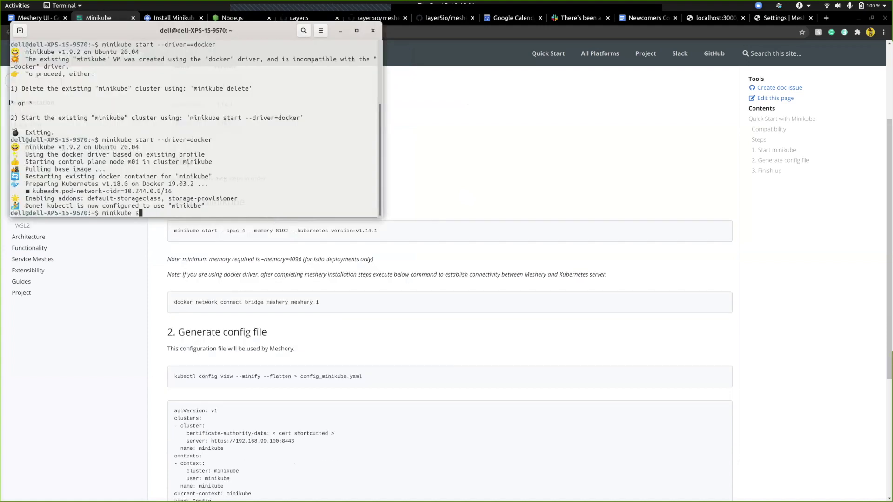
pyautogui.write('tatus')
pyautogui.press('Return')
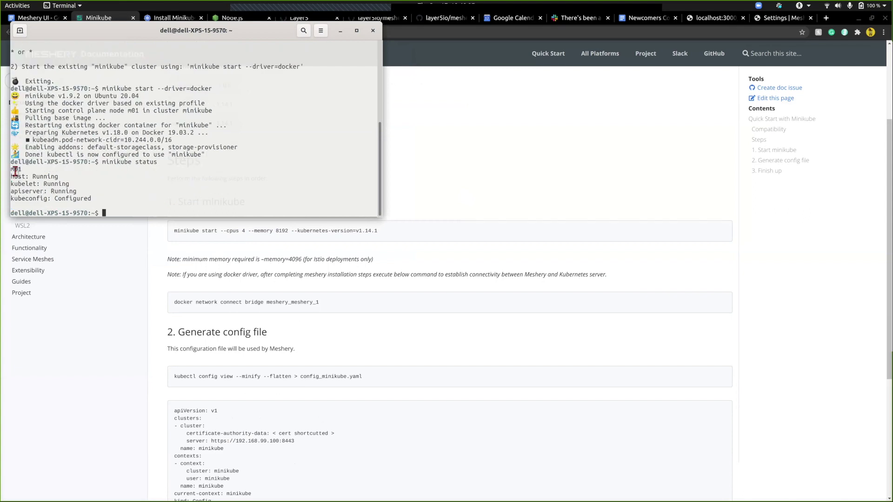
pyautogui.moveTo(15, 172); pyautogui.dragTo(96, 201)
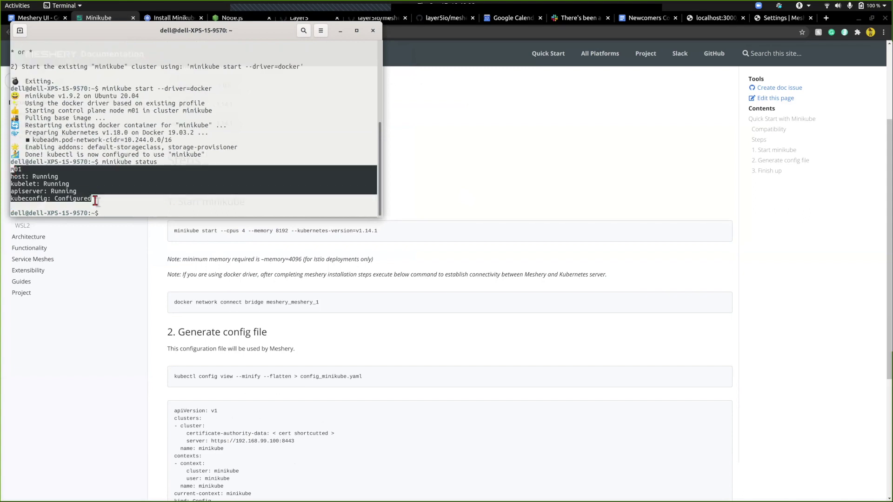
pyautogui.click(96, 201)
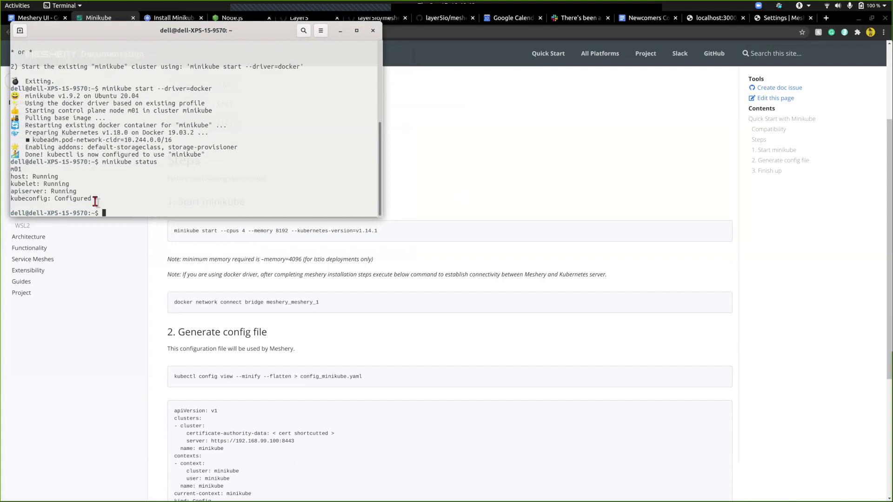
pyautogui.click(223, 379)
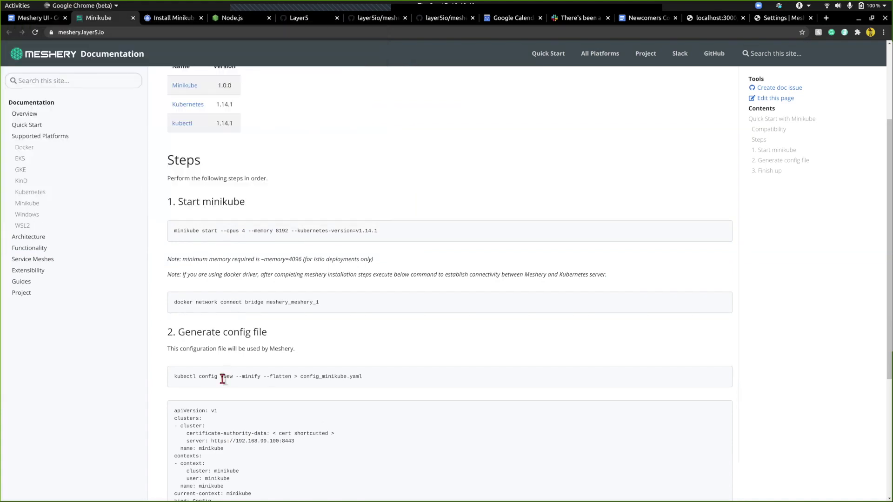
# - Copy the kubectl config view --minify --flatten command from the docs and run it in the terminal
pyautogui.scroll(-3, 222, 379)
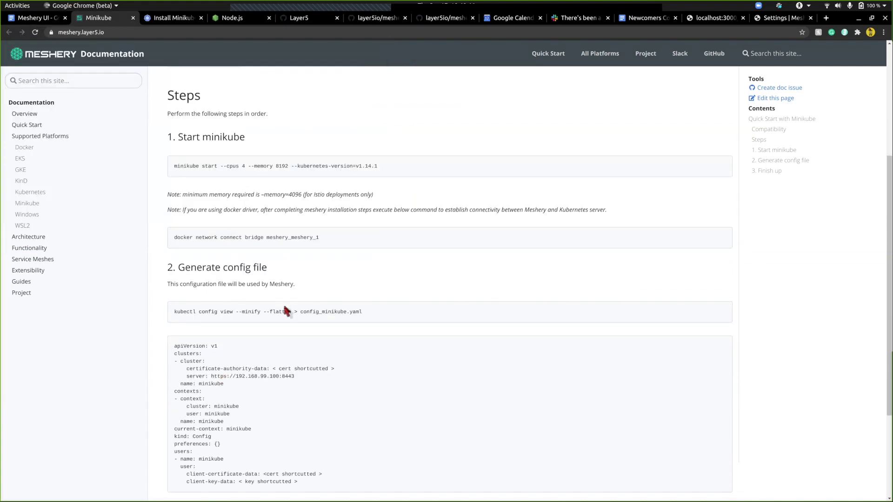
pyautogui.tripleClick(341, 310)
pyautogui.hotkey('ctrl', 'c')
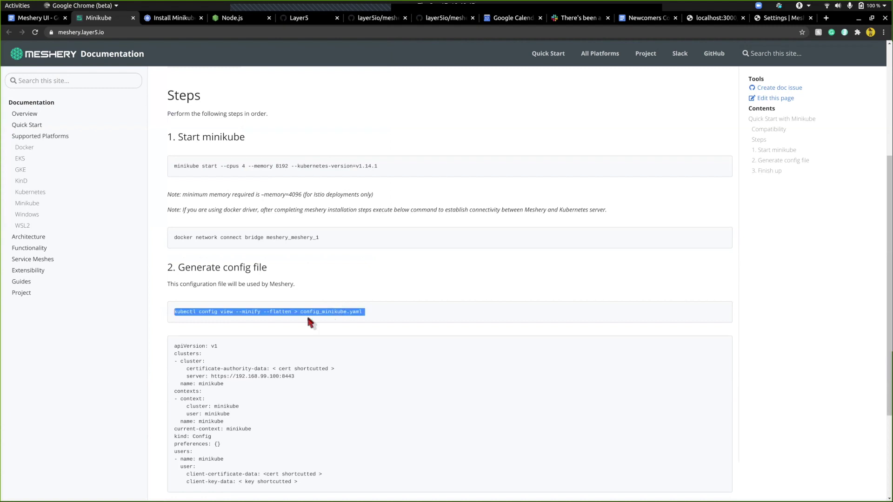
pyautogui.click(278, 314)
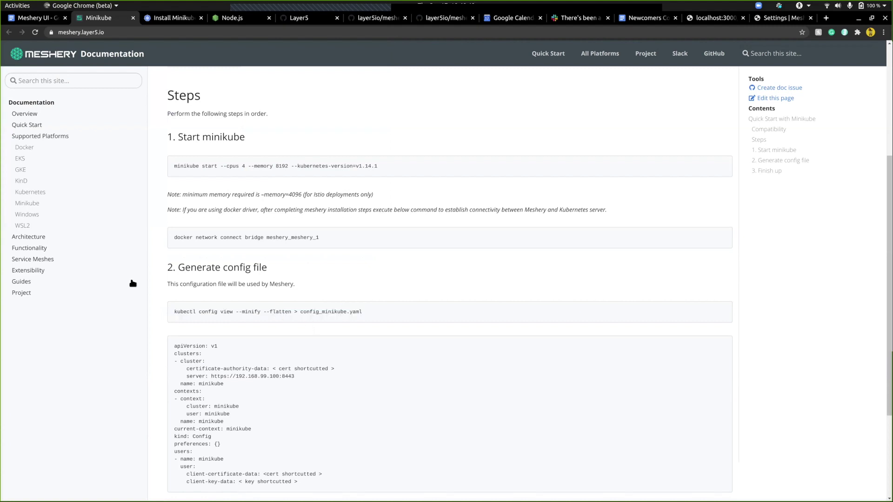
pyautogui.hotkey('alt', 'Tab')
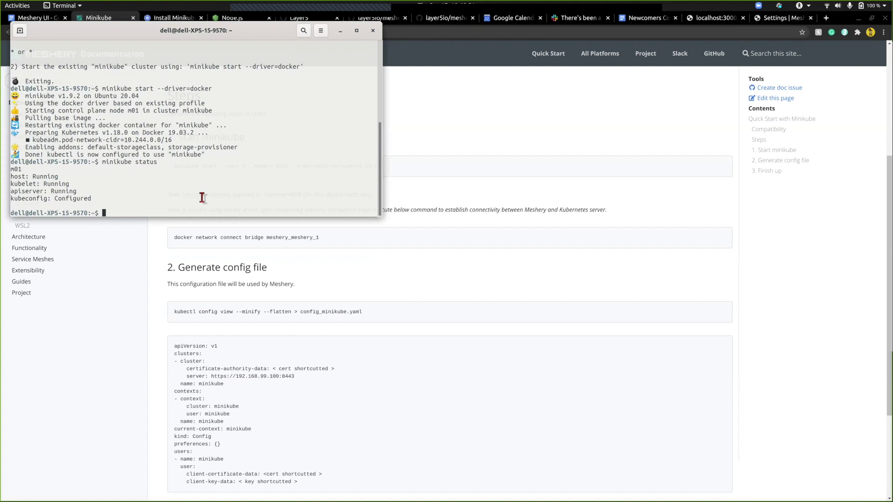
pyautogui.hotkey('ctrl', 'shift', 'v')
pyautogui.press('Return')
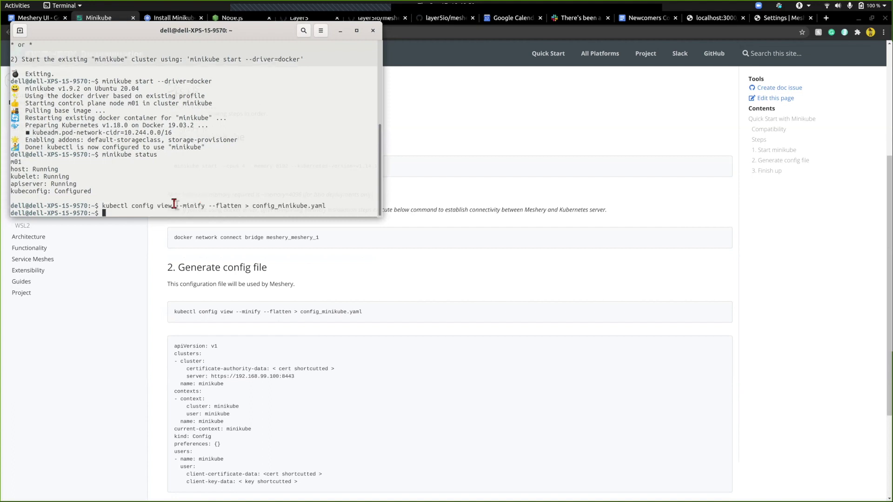
# - Confirm config_minikube.yaml was written, then show Meshery's Service Meshes settings
pyautogui.moveTo(251, 206); pyautogui.dragTo(330, 207)
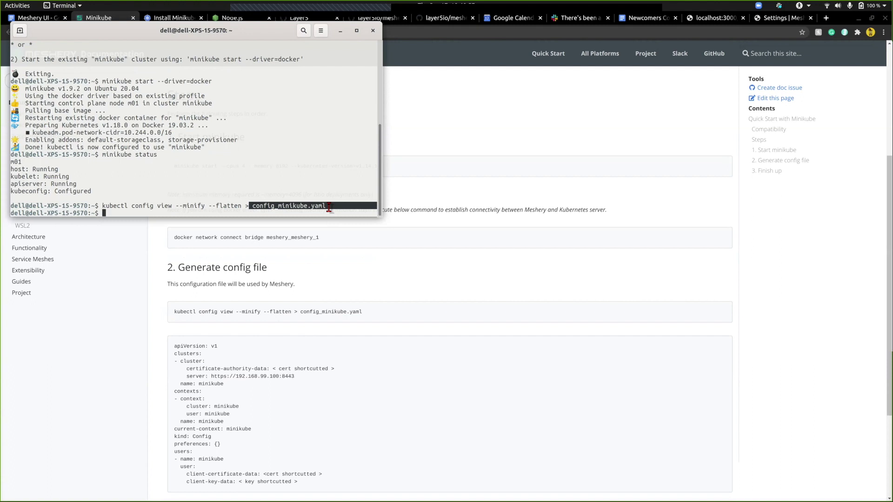
pyautogui.click(329, 206)
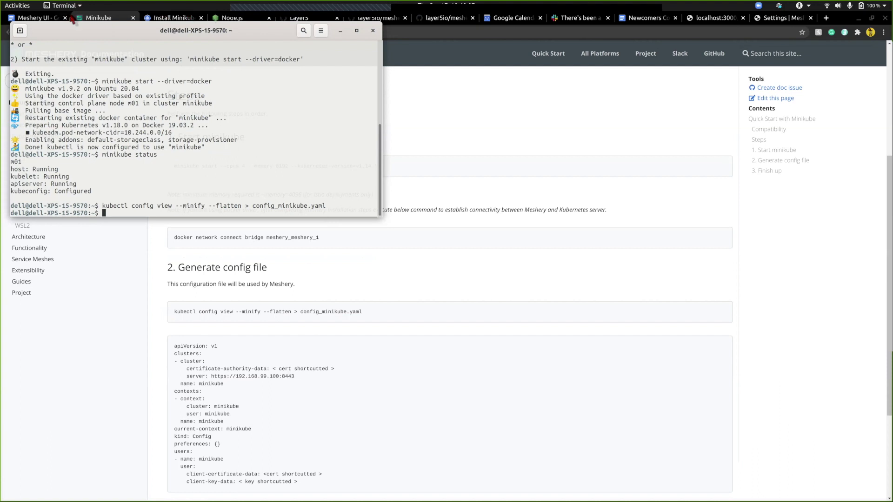
pyautogui.click(797, 19)
pyautogui.click(384, 95)
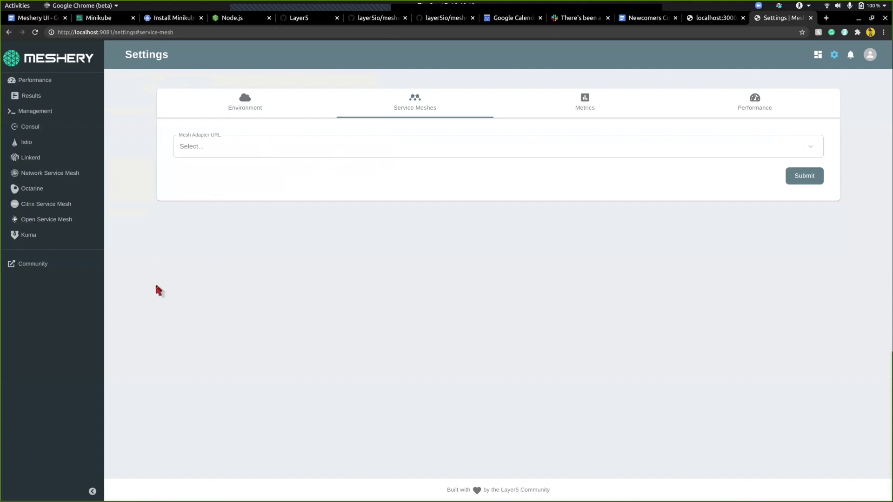
# - Switch back to Chrome and open the layer5io/meshery-kuma GitHub repository tab
pyautogui.hotkey('alt', 'Tab')
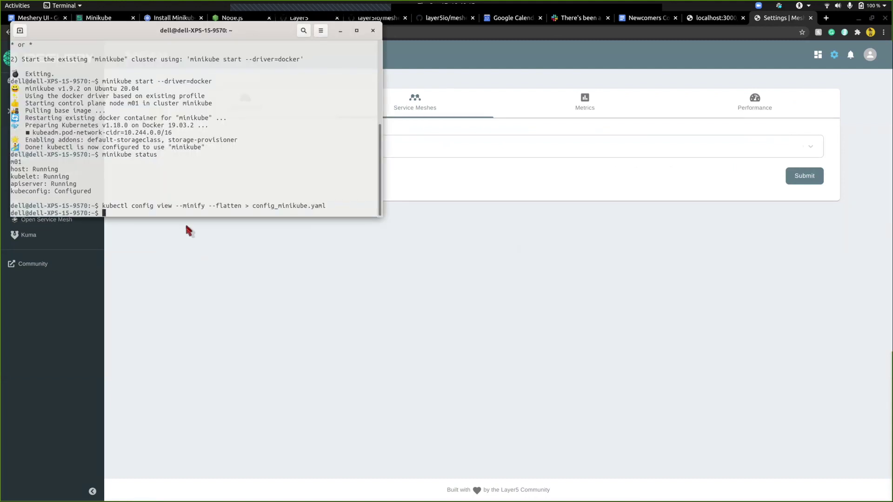
pyautogui.hotkey('alt', 'Tab')
pyautogui.press('Tab')
pyautogui.hotkey('shift', 'Tab')
pyautogui.hotkey('shift', 'Tab')
pyautogui.press('Tab')
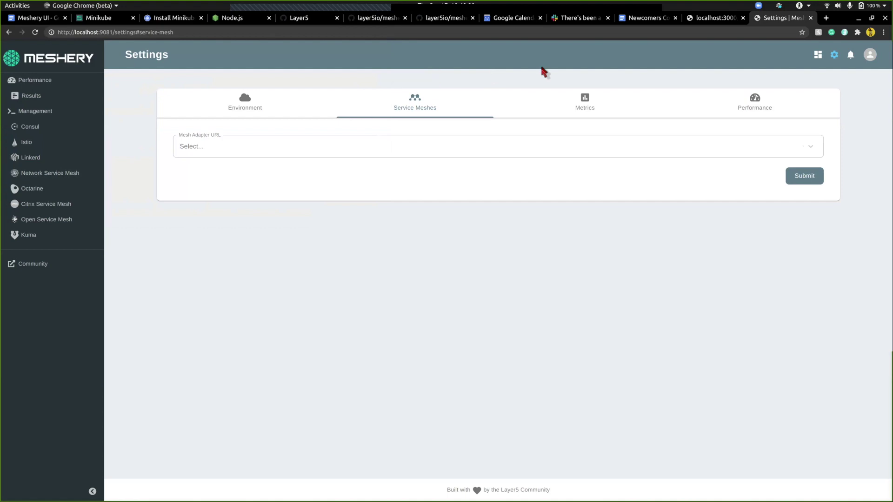
pyautogui.click(445, 18)
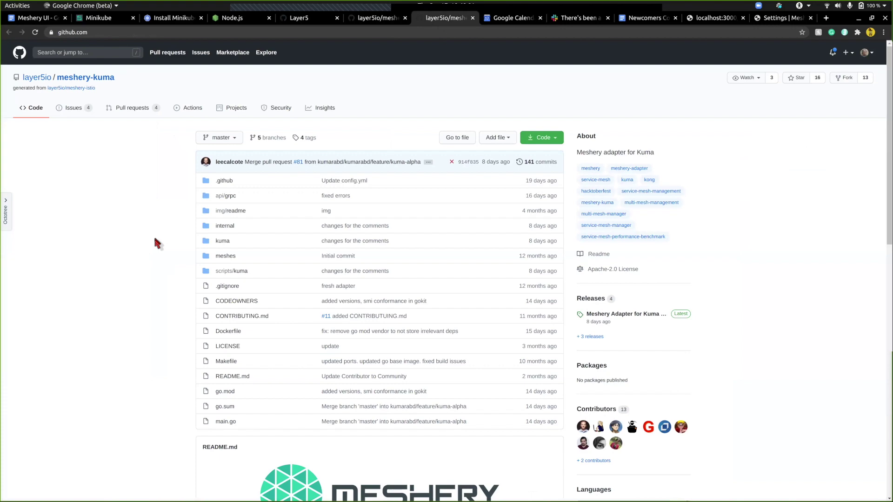
# - View the meshery-kuma repository's Clone with SSH address, then return to the terminal
pyautogui.scroll(-1, 157, 243)
pyautogui.scroll(-3, 156, 242)
pyautogui.scroll(4, 156, 242)
pyautogui.click(556, 139)
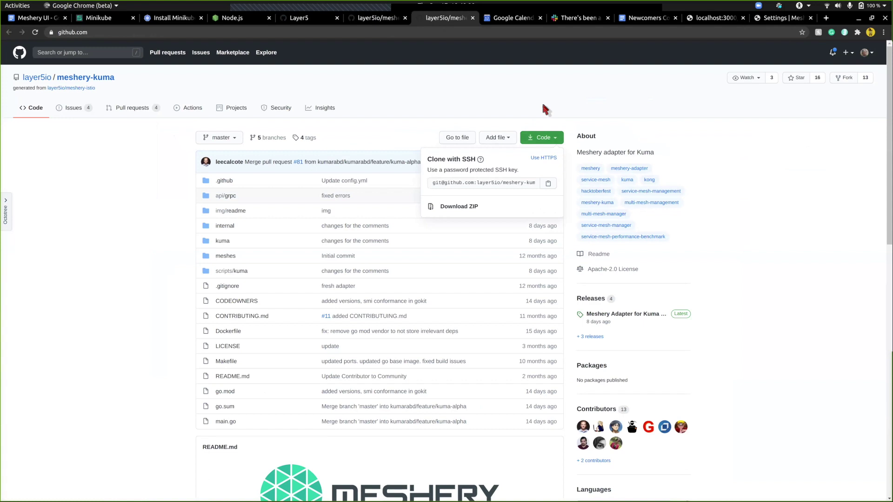
pyautogui.click(296, 179)
pyautogui.hotkey('alt', 'Tab')
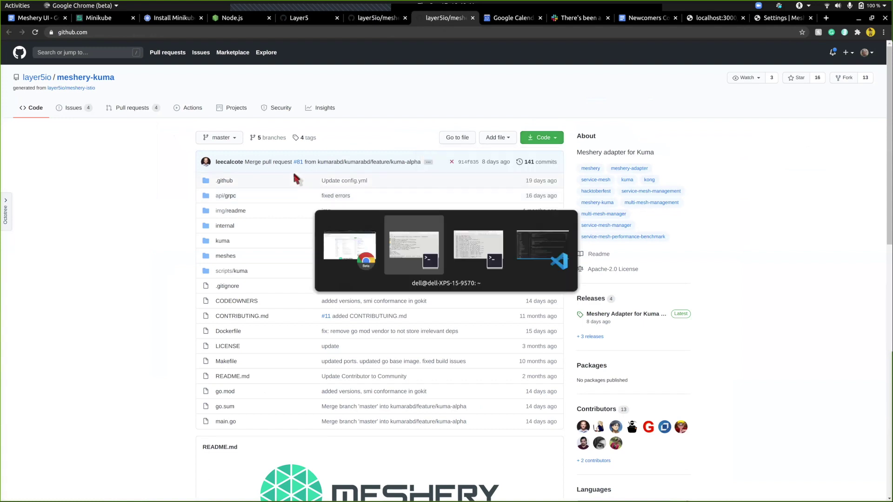
pyautogui.hotkey('alt', 'Tab')
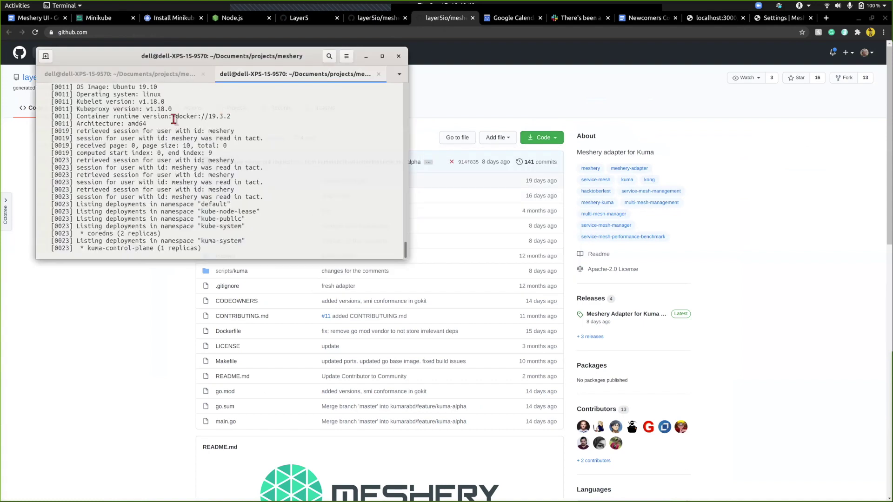
# - Switch to the meshery-kuma terminal session and check its working folder
pyautogui.scroll(15, 173, 119)
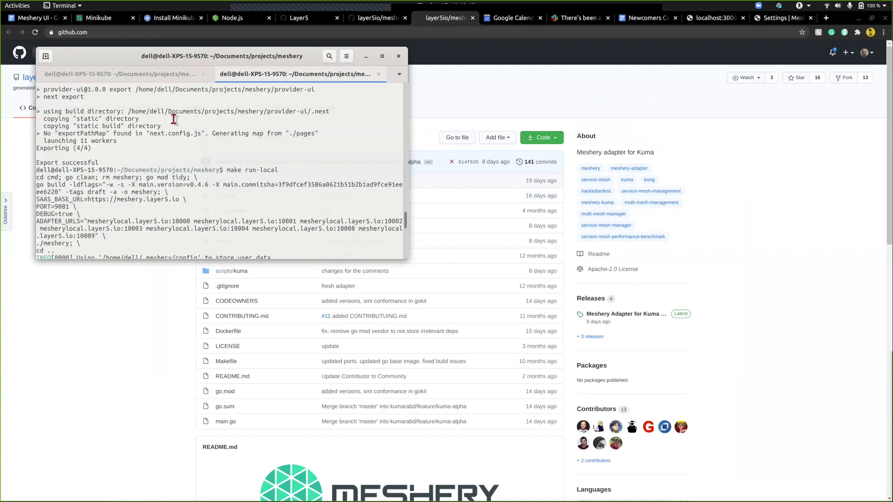
pyautogui.click(175, 74)
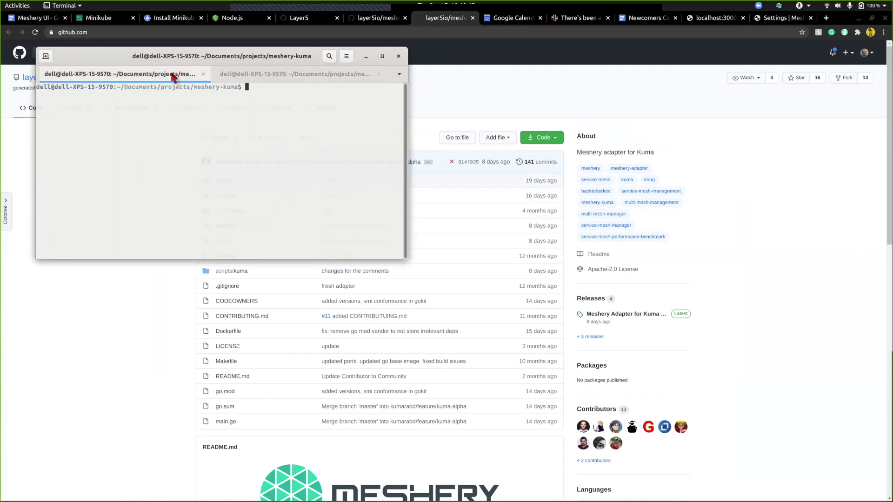
pyautogui.tripleClick(224, 90)
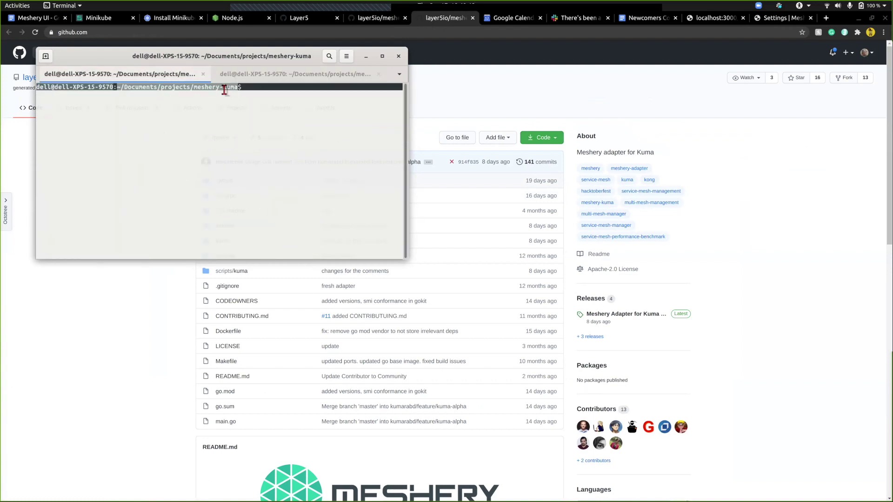
pyautogui.click(224, 89)
pyautogui.moveTo(212, 87); pyautogui.dragTo(194, 88)
pyautogui.click(274, 88)
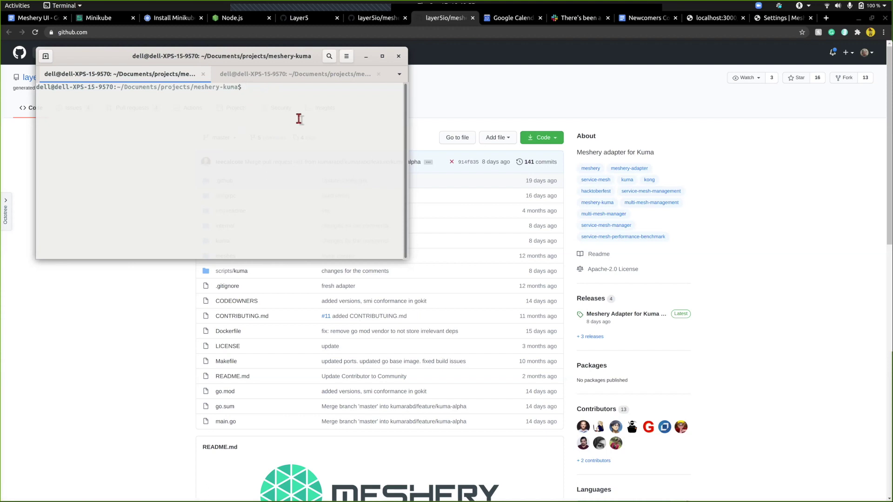
# - Start the Kuma adapter with make run and note its 'Adaptor Started' port 10007
pyautogui.write('make run')
pyautogui.press('Return')
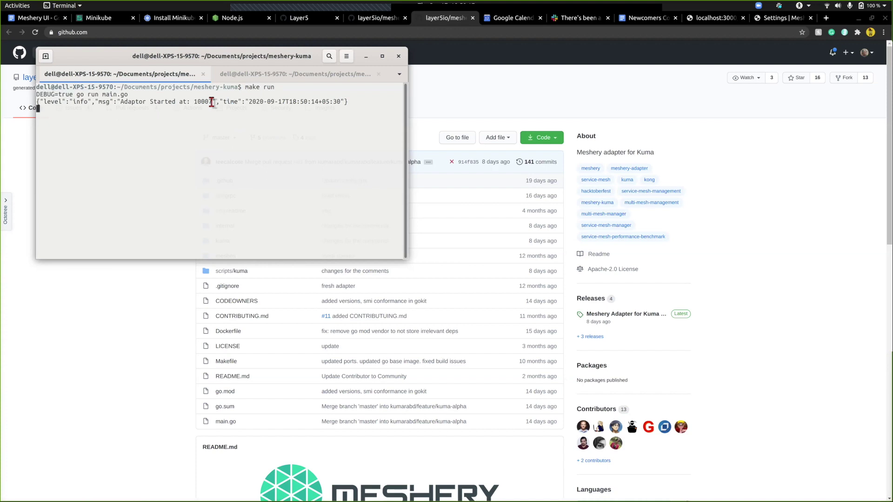
pyautogui.moveTo(212, 102); pyautogui.dragTo(198, 103)
pyautogui.click(199, 103)
pyautogui.doubleClick(199, 104)
pyautogui.click(199, 103)
pyautogui.doubleClick(199, 104)
pyautogui.click(204, 106)
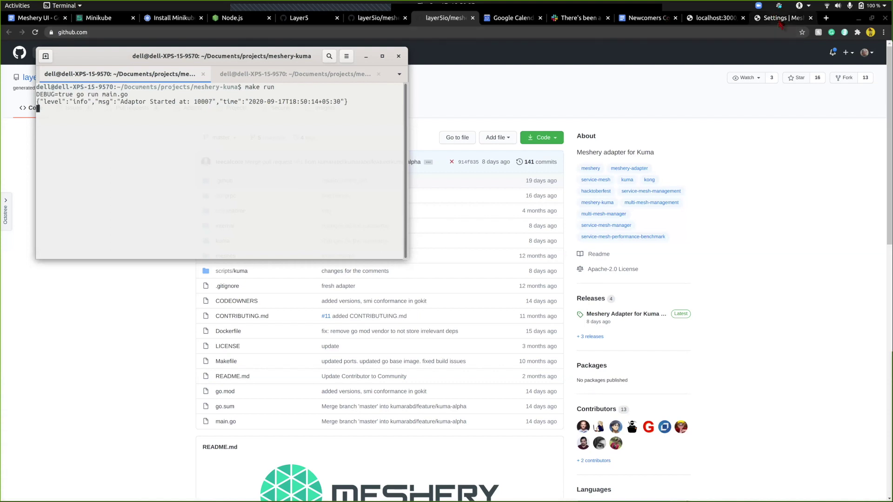
pyautogui.click(766, 20)
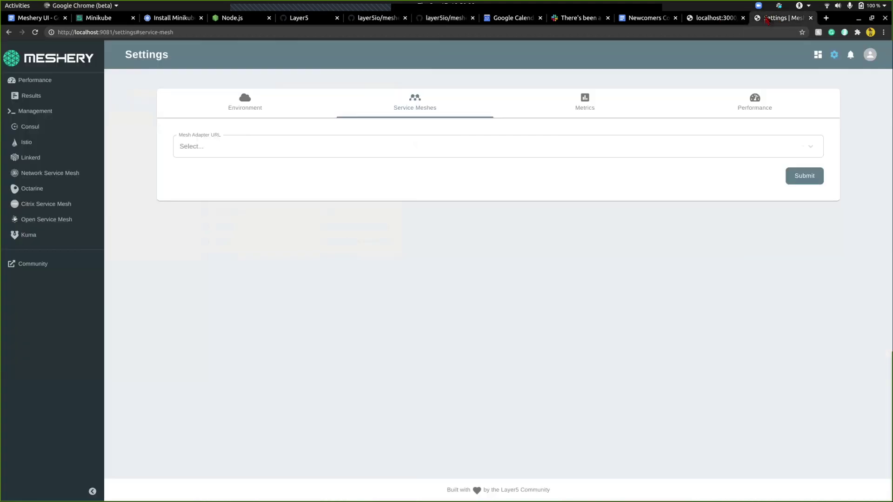
pyautogui.click(232, 101)
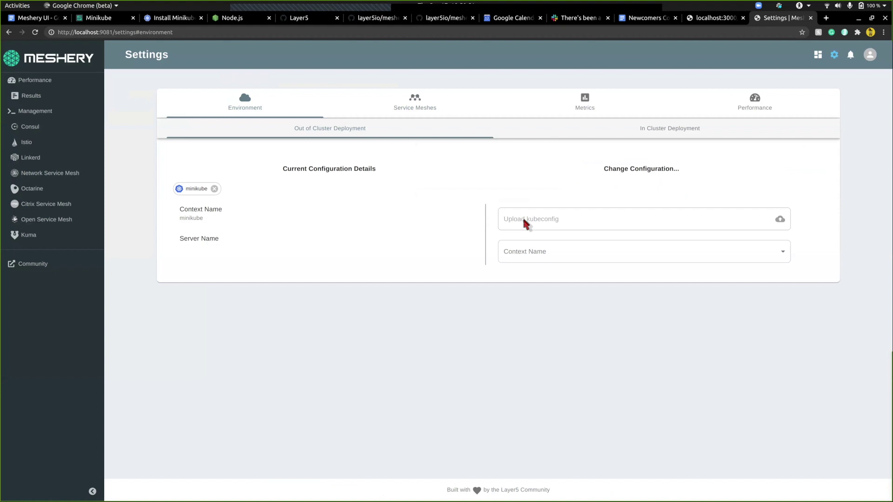
pyautogui.click(523, 216)
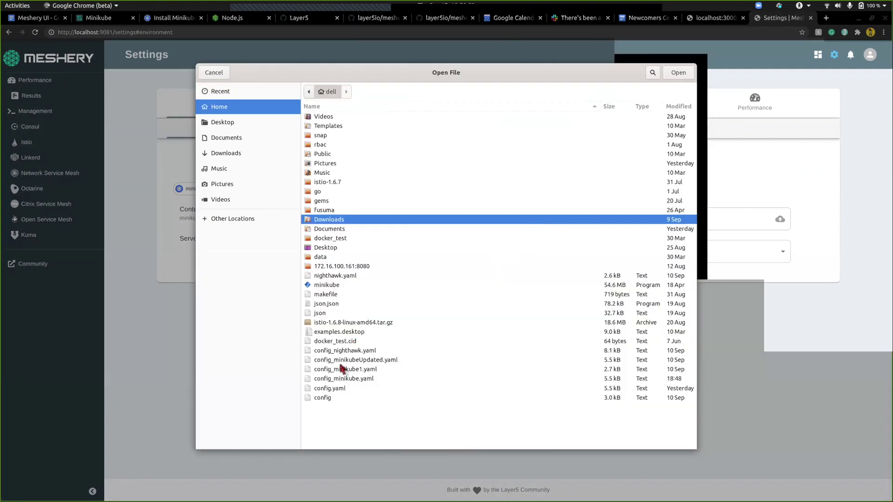
pyautogui.click(336, 379)
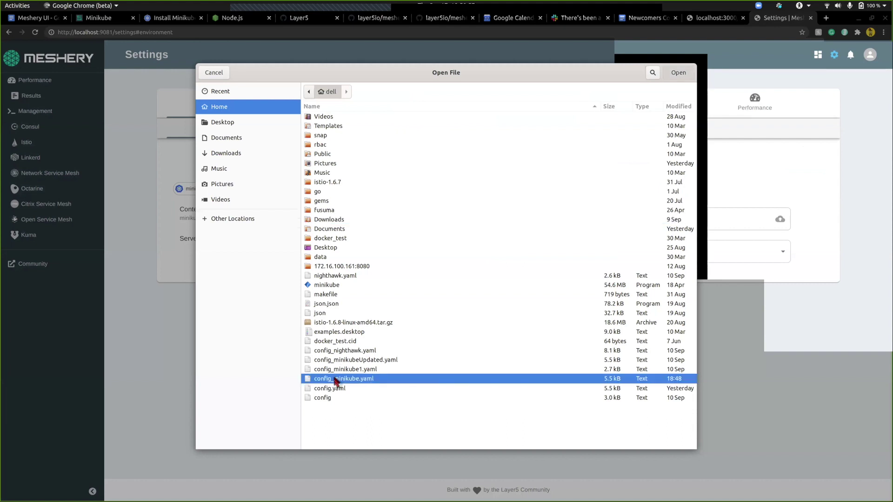
pyautogui.doubleClick(336, 379)
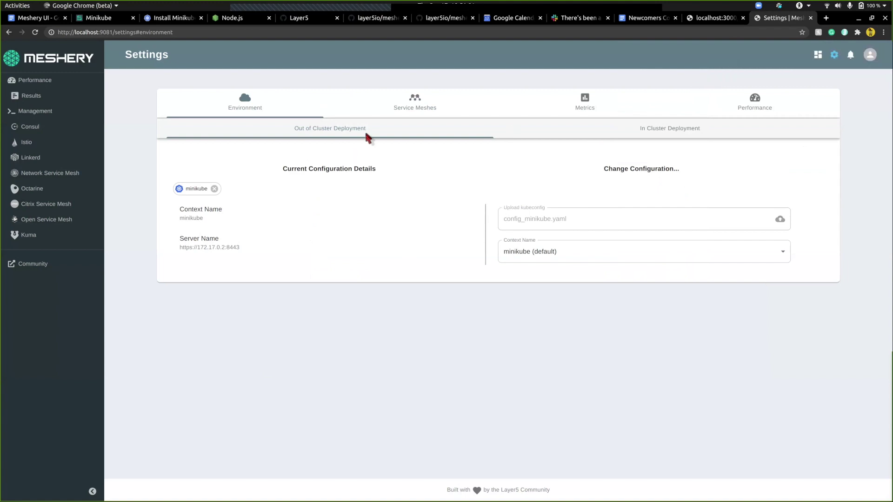
# - Add and submit localhost:10007 as the Service Meshes adapter URL, then go to Management using the Kuma adapter
pyautogui.click(402, 109)
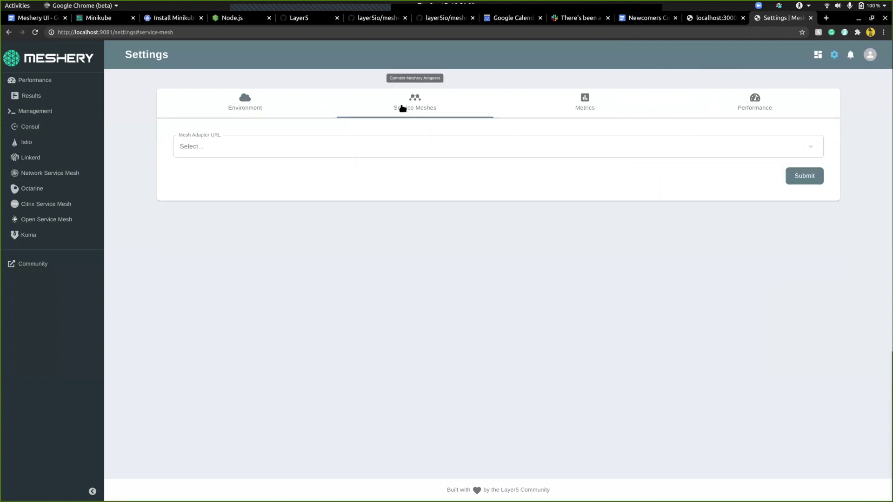
pyautogui.click(334, 149)
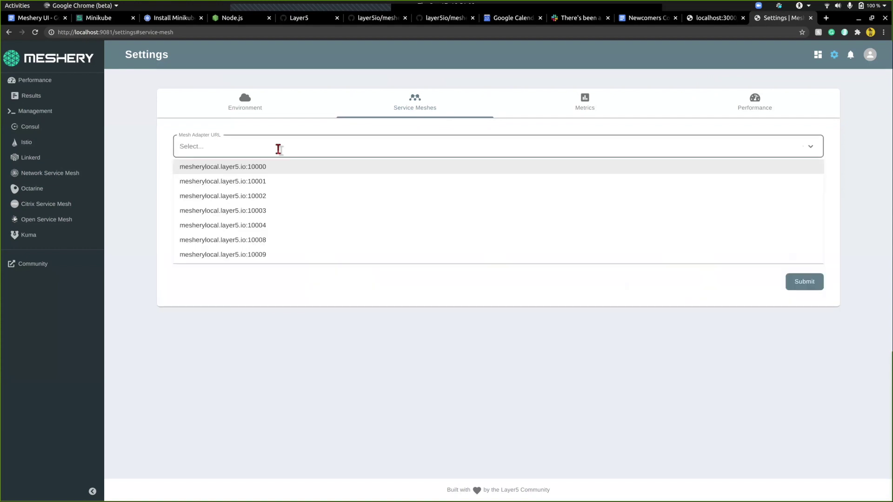
pyautogui.write('localhost:')
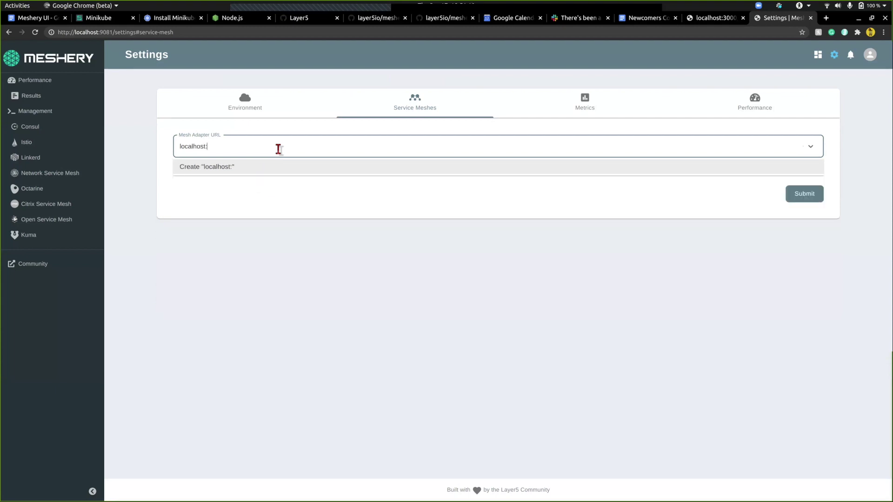
pyautogui.write('10007')
pyautogui.click(341, 166)
pyautogui.press('Tab')
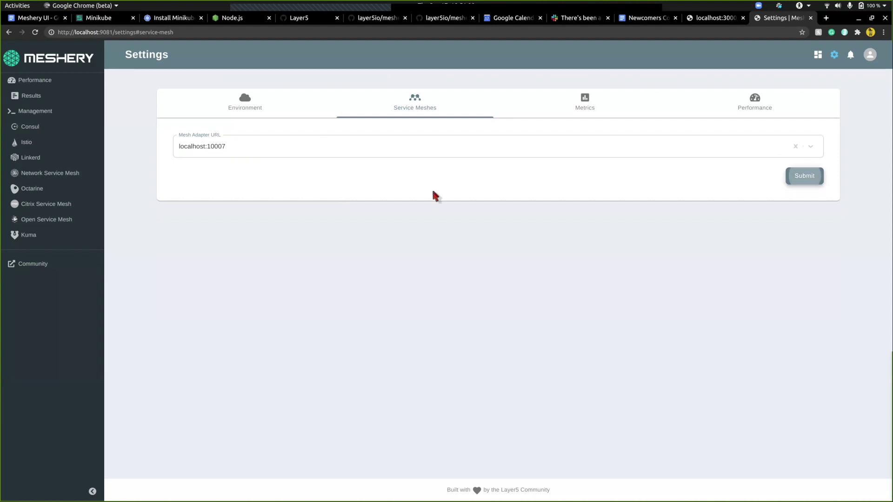
pyautogui.press('Return')
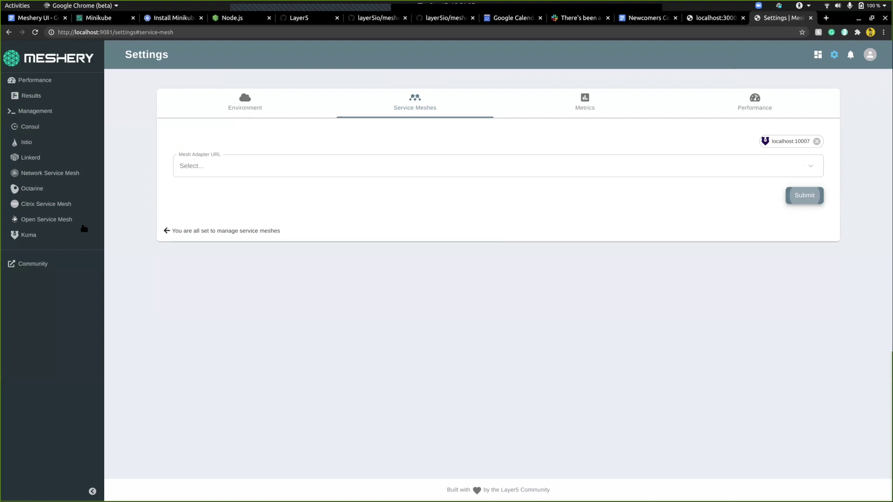
pyautogui.click(50, 117)
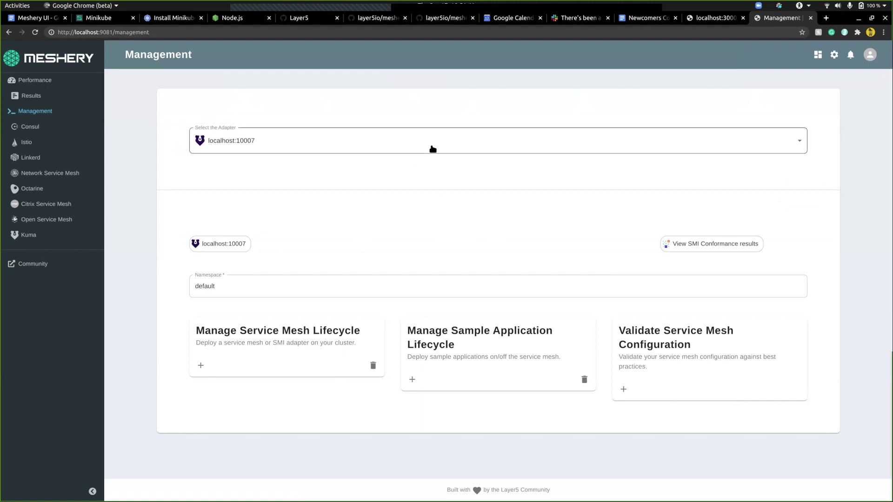
# - Check the port in the Meshery page's address bar
pyautogui.click(219, 32)
pyautogui.click(219, 32)
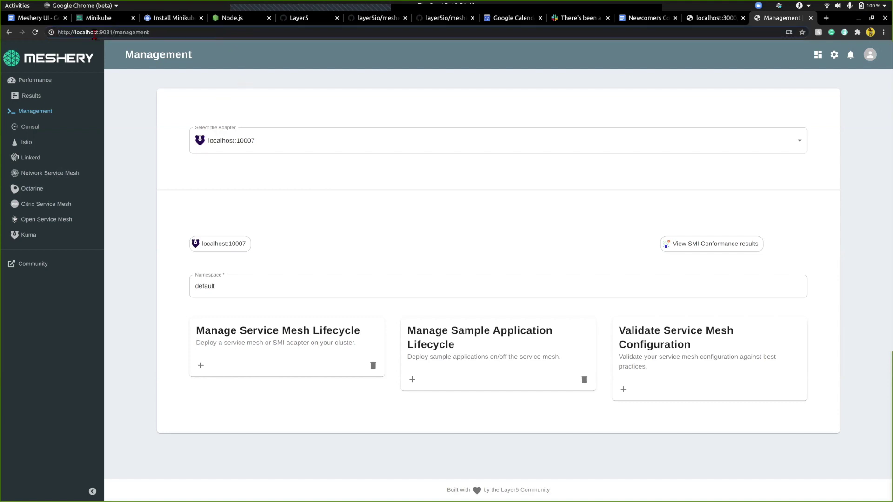
pyautogui.click(256, 105)
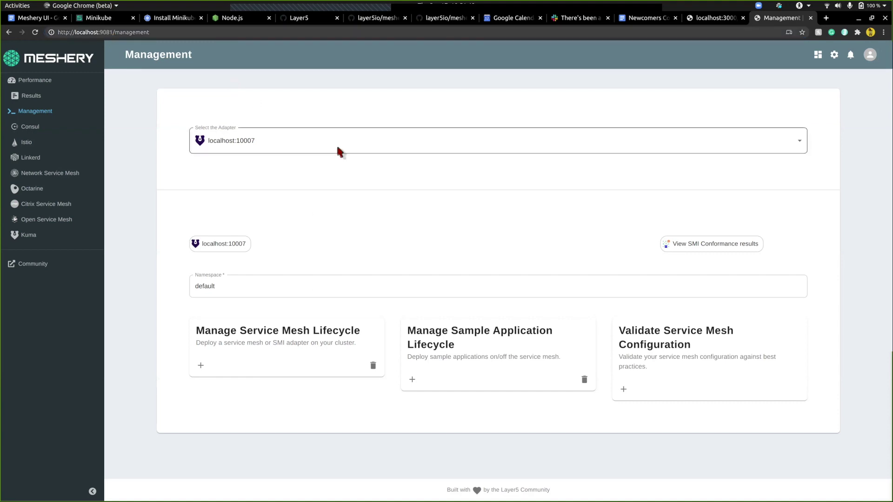
# - Bring the terminal forward, view the meshery server tab, and open a new shell tab
pyautogui.hotkey('alt', 'Tab')
pyautogui.hotkey('alt', 'Tab')
pyautogui.hotkey('alt', 'shift', 'Tab')
pyautogui.hotkey('alt', 'Tab')
pyautogui.hotkey('alt', 'shift', 'Tab')
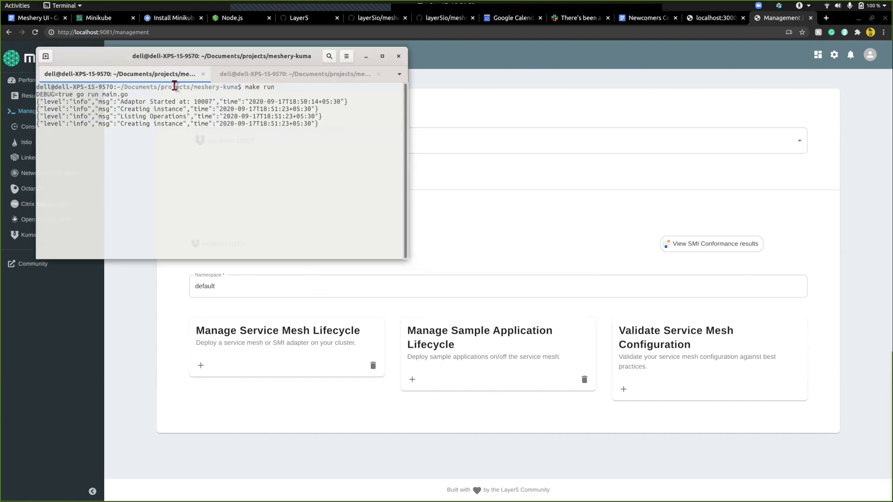
pyautogui.click(305, 79)
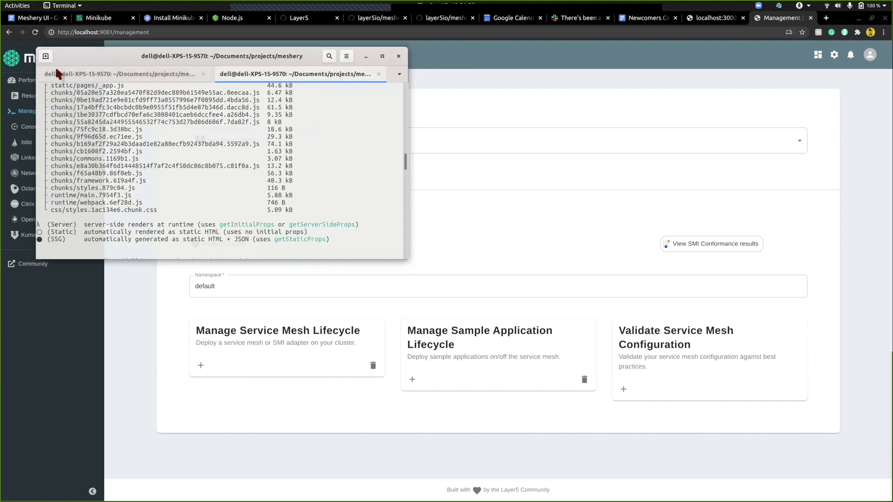
pyautogui.click(46, 56)
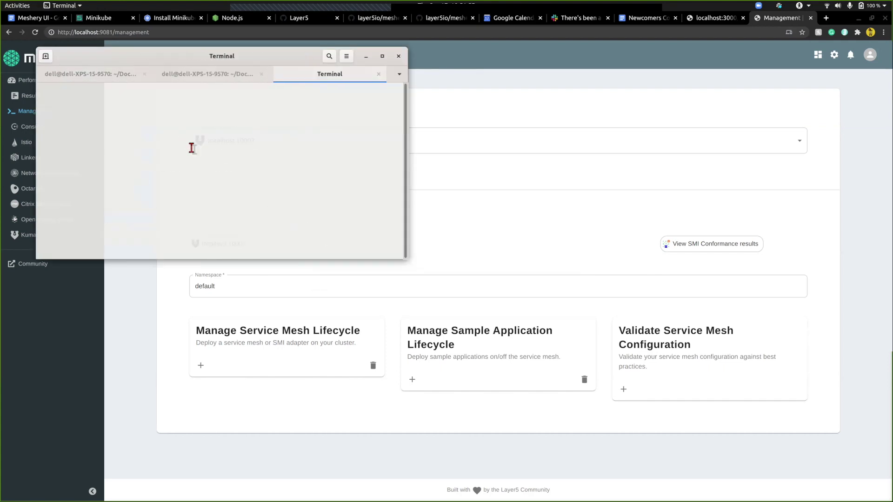
# - Abandon a half-typed make build-ui command after checking the meshery server log
pyautogui.write('make ')
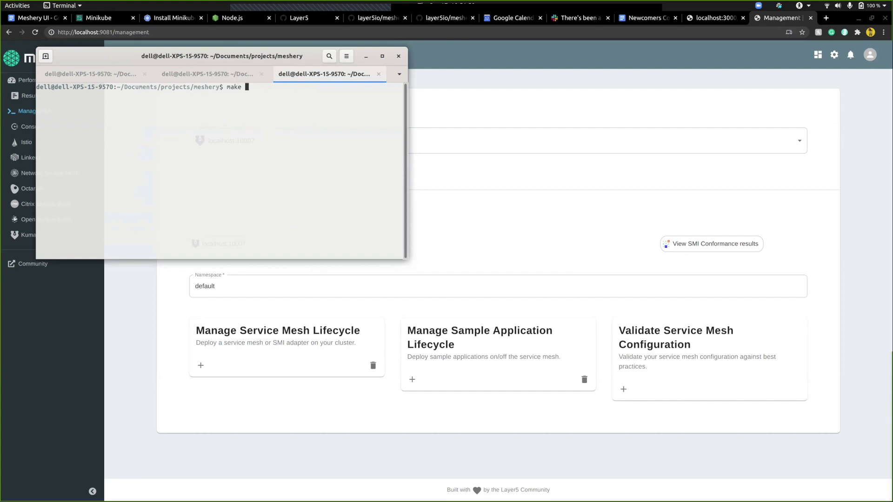
pyautogui.write('build-ui')
pyautogui.press('BackSpace')
pyautogui.press('BackSpace')
pyautogui.press('BackSpace')
pyautogui.press('BackSpace')
pyautogui.press('BackSpace')
pyautogui.press('BackSpace')
pyautogui.press('BackSpace')
pyautogui.press('BackSpace')
pyautogui.press('BackSpace')
pyautogui.press('BackSpace')
pyautogui.press('BackSpace')
pyautogui.press('BackSpace')
pyautogui.press('BackSpace')
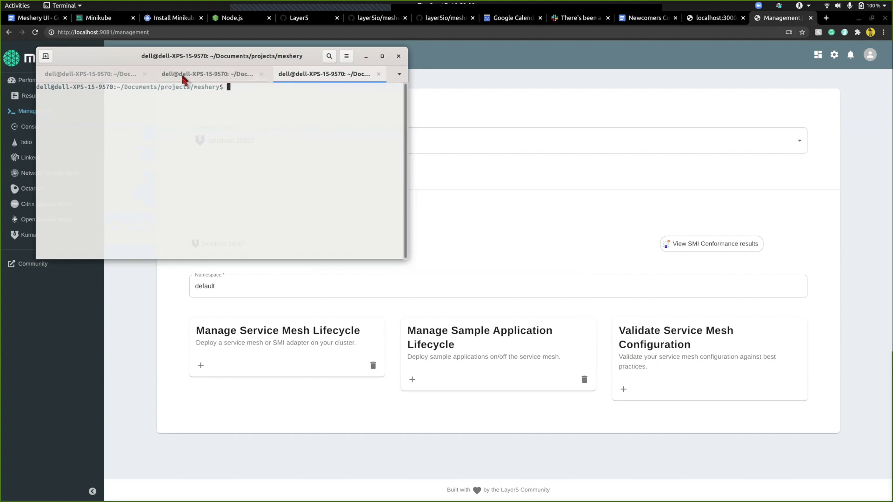
pyautogui.click(183, 76)
pyautogui.scroll(-15, 192, 184)
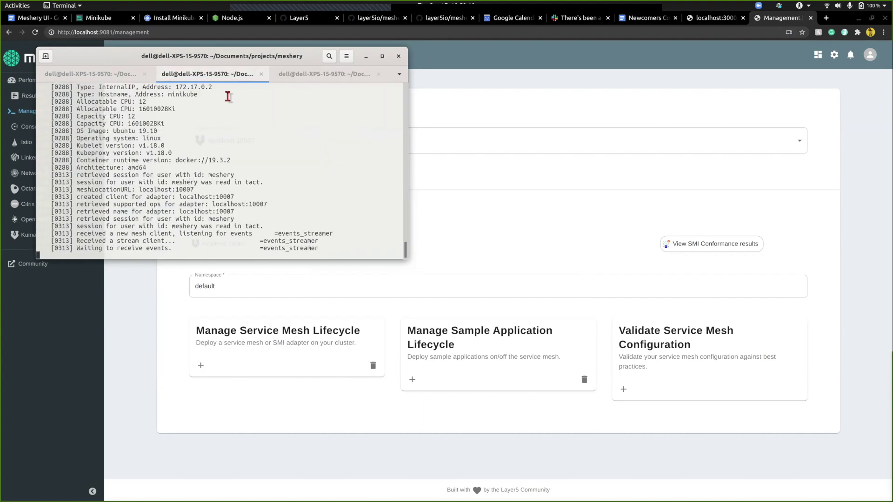
pyautogui.click(309, 77)
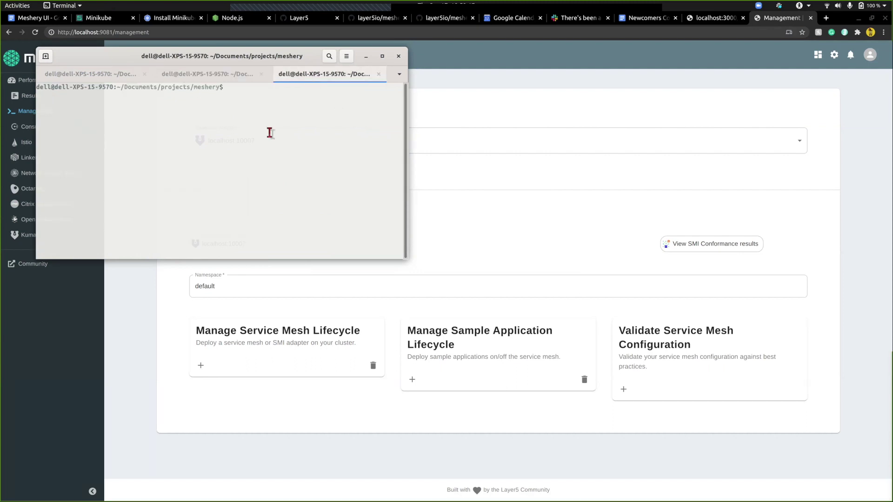
# - List the available make targets and run make run-ui-dev
pyautogui.write('make')
pyautogui.press('Tab')
pyautogui.press('Tab')
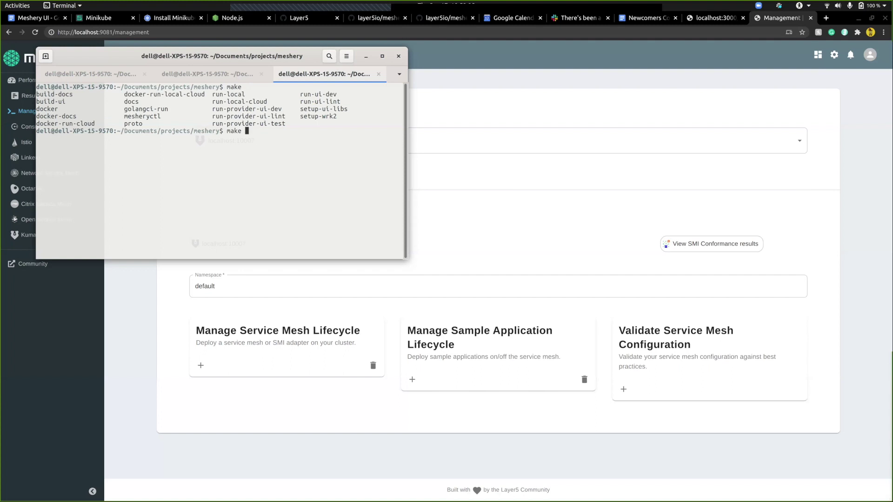
pyautogui.write('run-u')
pyautogui.write('i-dev')
pyautogui.press('Return')
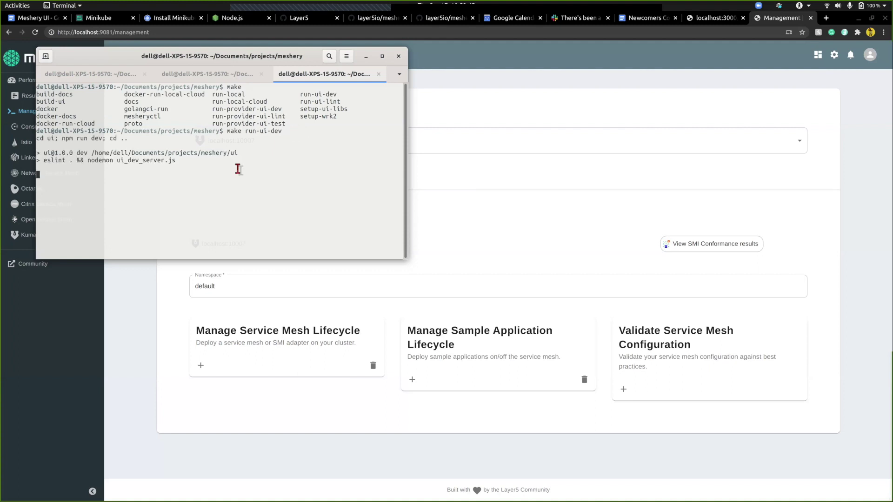
# - Once the dev server reports ready, open localhost:3000 in the browser
pyautogui.doubleClick(259, 132)
pyautogui.click(258, 132)
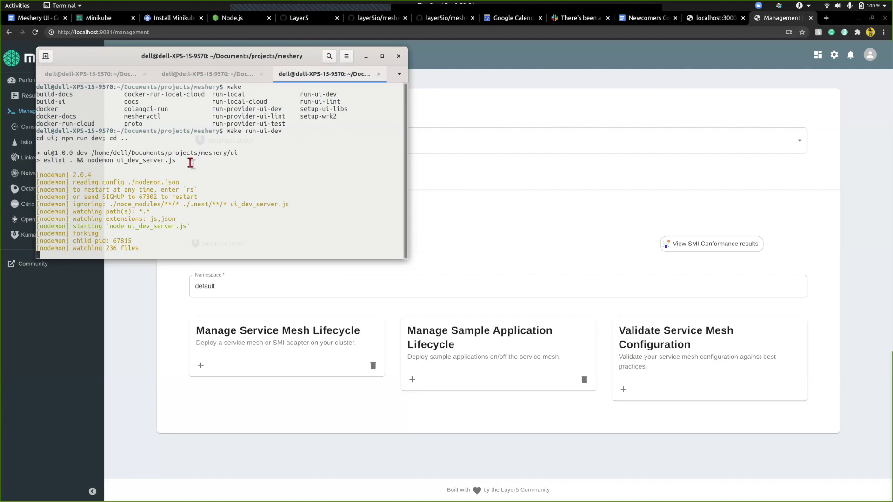
pyautogui.click(223, 73)
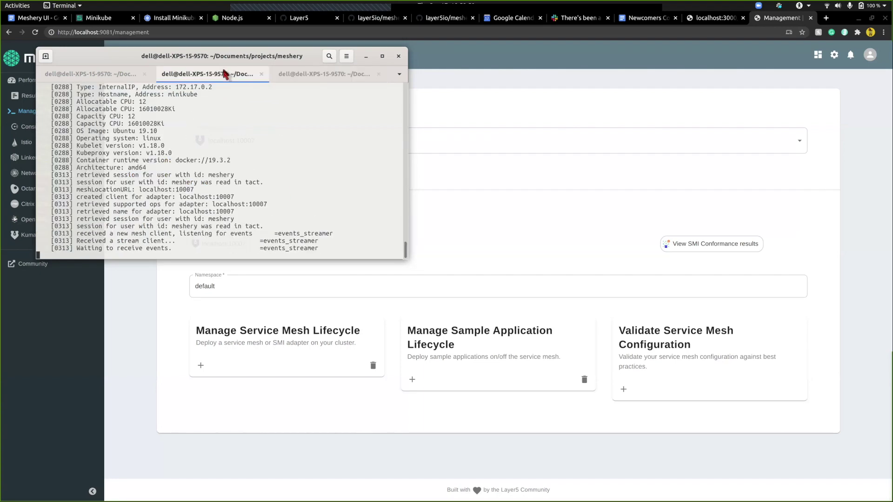
pyautogui.scroll(3, 204, 161)
pyautogui.scroll(-3, 200, 164)
pyautogui.click(334, 75)
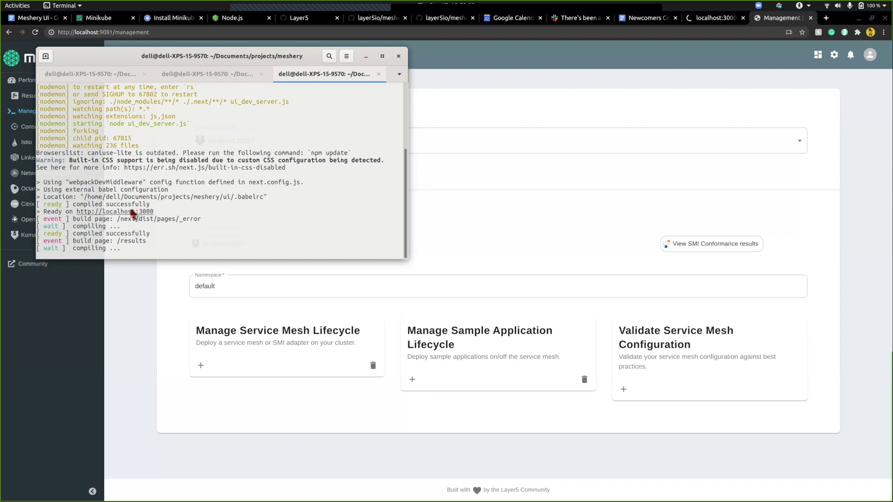
pyautogui.keyDown('ctrl'); pyautogui.click(132, 213); pyautogui.keyUp('ctrl')
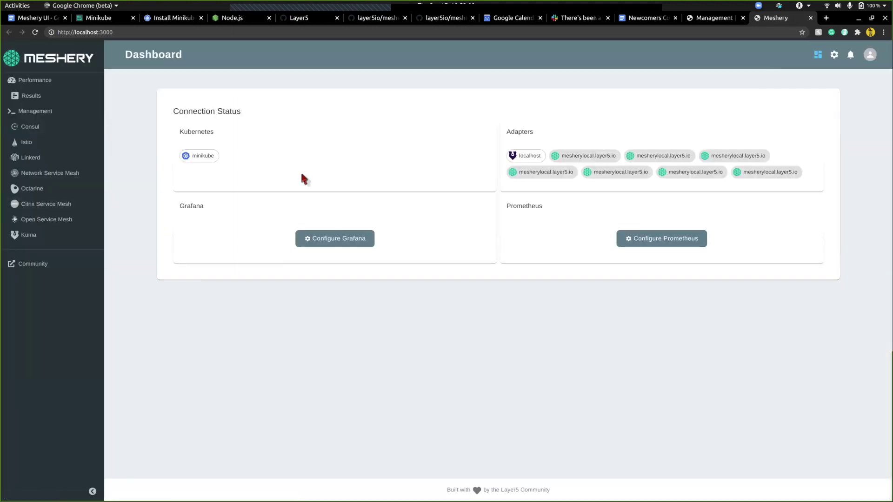
# - Ping the localhost:10007 adapter and check the Management page's localhost:3000 address
pyautogui.click(524, 157)
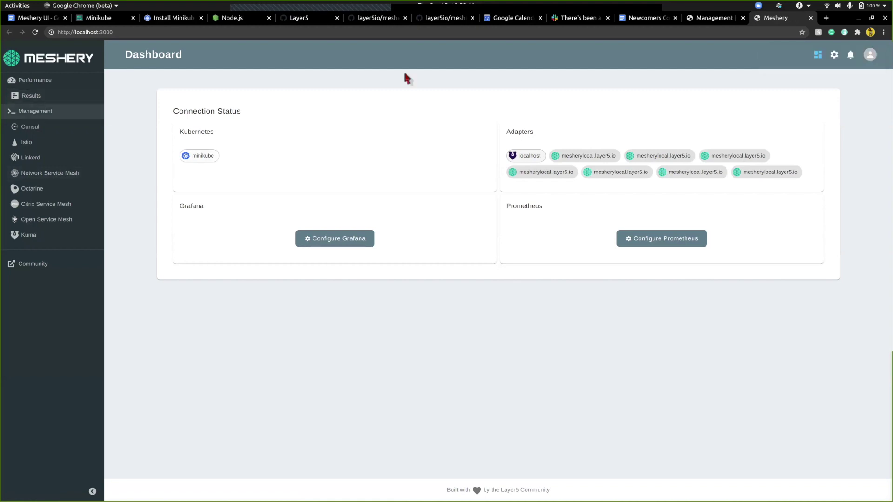
pyautogui.click(39, 112)
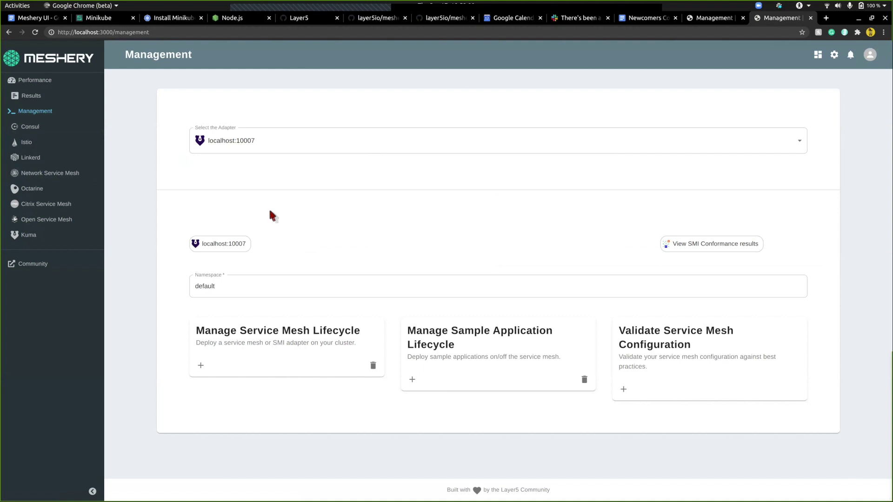
pyautogui.click(104, 33)
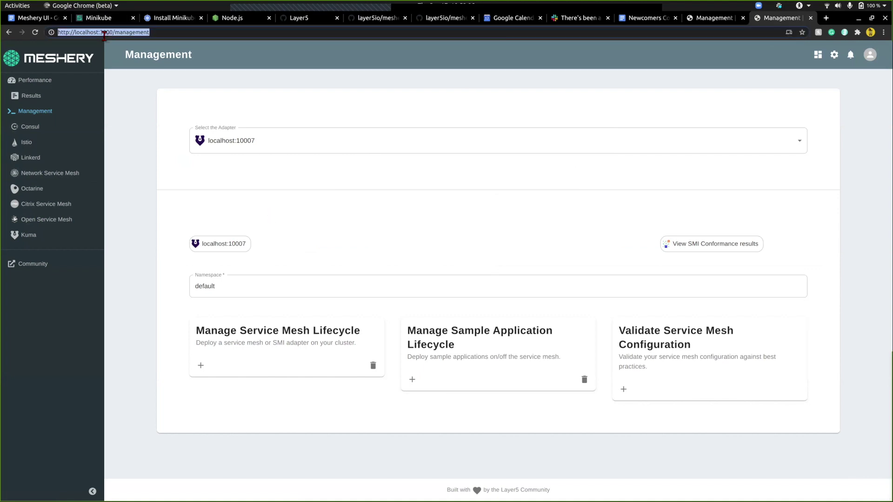
# - Compare with the localhost:9081 Management tab, then return to the Makefile in VS Code
pyautogui.click(693, 21)
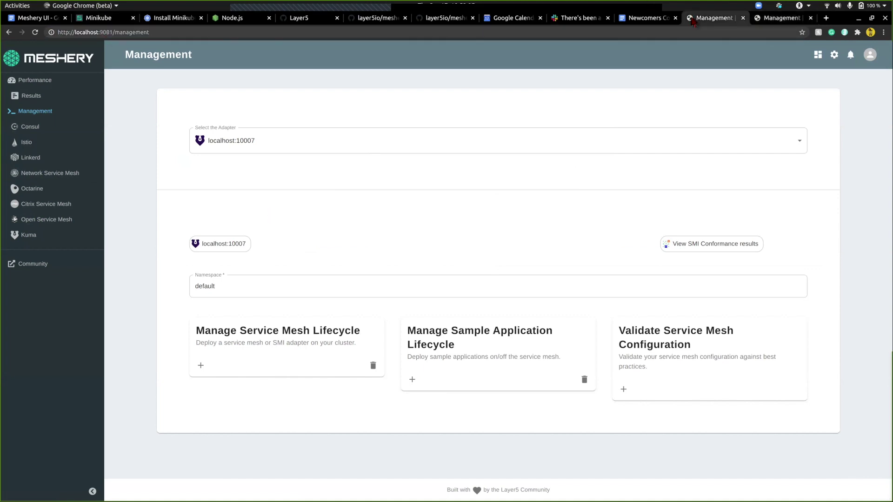
pyautogui.click(777, 22)
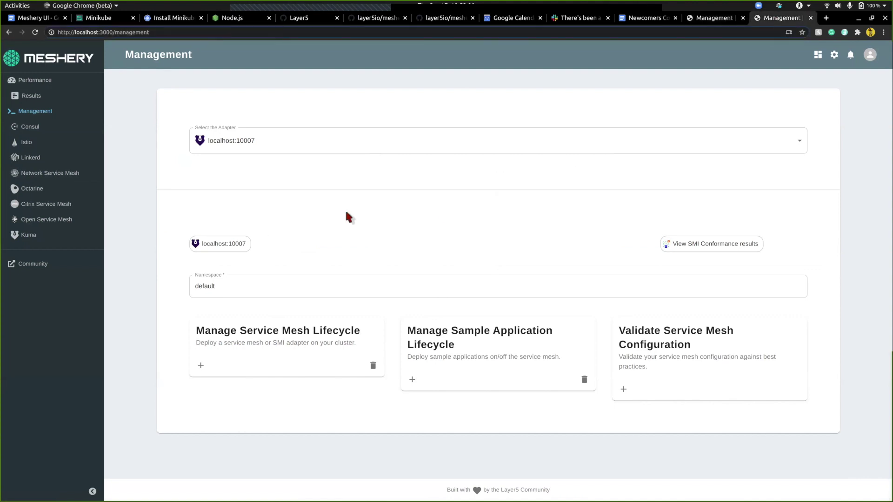
pyautogui.hotkey('alt', 'Tab')
pyautogui.hotkey('alt', 'Tab')
pyautogui.hotkey('alt', 'Tab')
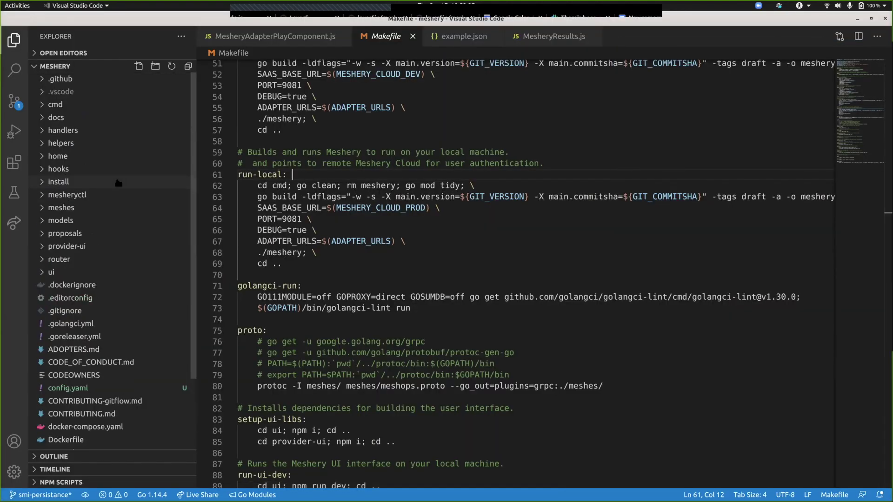
# - Expand the ui folder in the Explorer
pyautogui.click(68, 274)
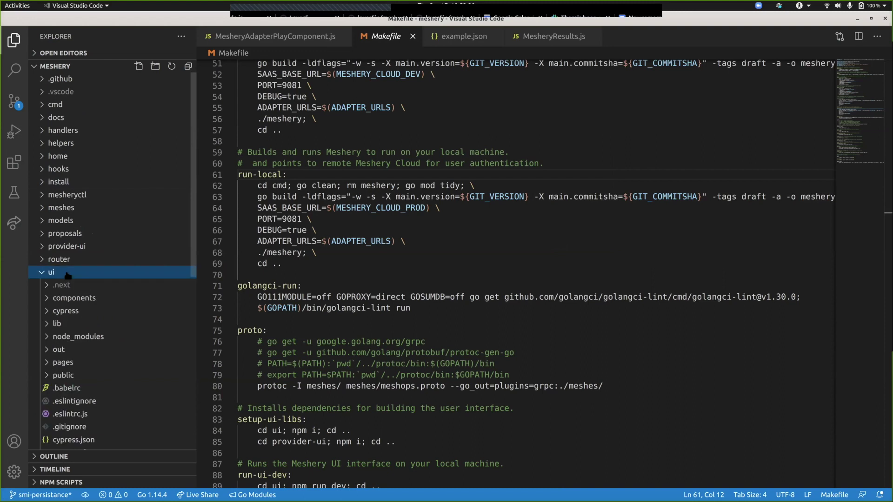
pyautogui.click(67, 275)
pyautogui.click(68, 275)
pyautogui.scroll(-5, 68, 275)
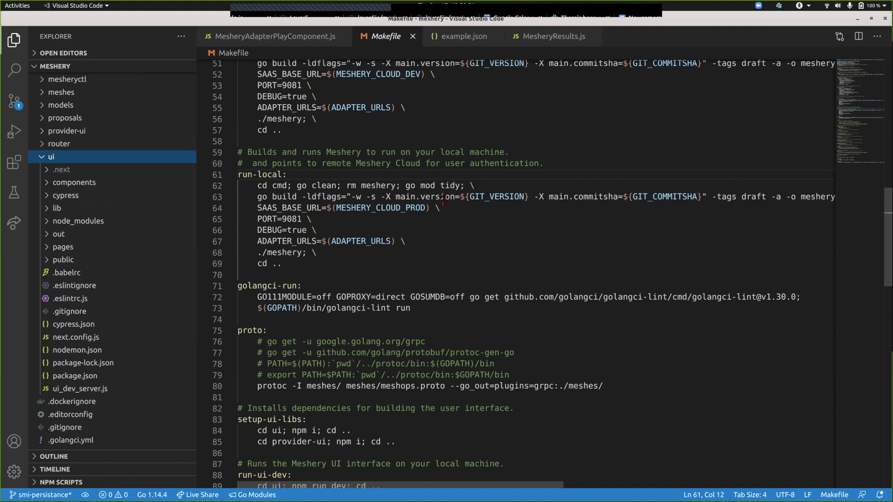
# - Glance at the Meshery page in Chrome, then return to the code editor
pyautogui.hotkey('alt', 'Tab')
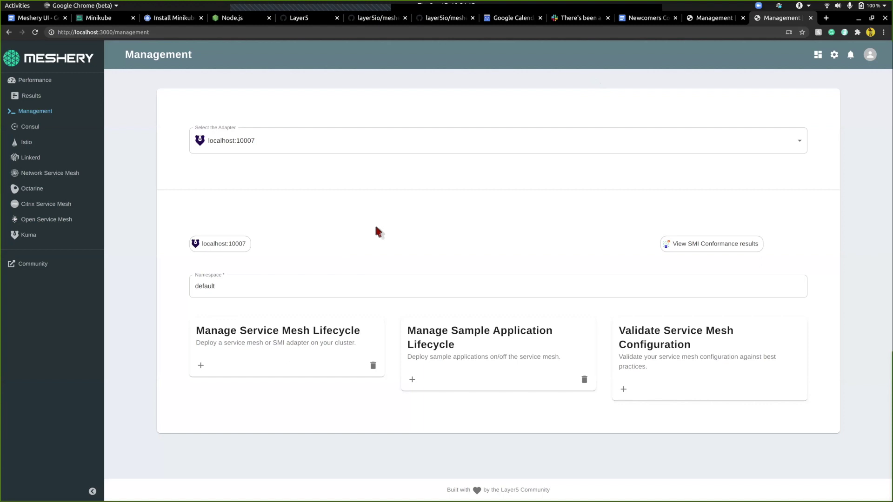
pyautogui.hotkey('alt', 'Tab')
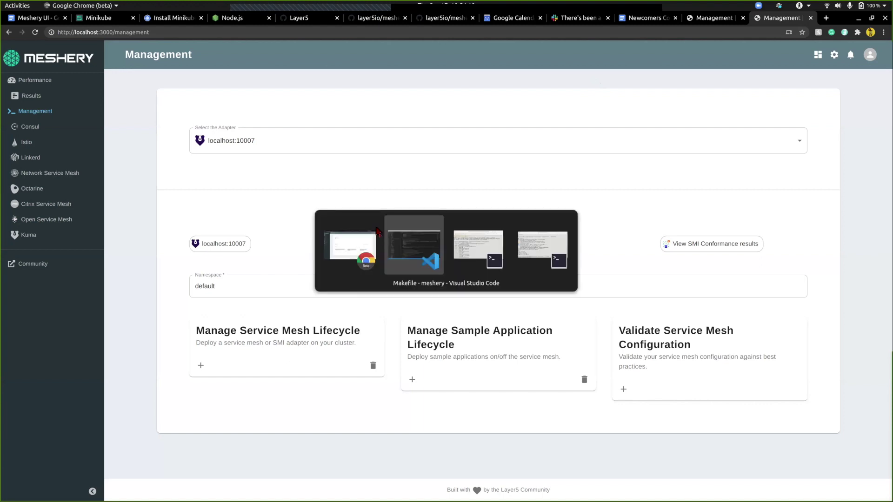
pyautogui.hotkey('alt', 'shift', 'Tab')
pyautogui.hotkey('alt', 'Tab')
pyautogui.hotkey('alt', 'shift', 'Tab')
pyautogui.hotkey('alt', 'Tab')
pyautogui.hotkey('alt', 'shift', 'Tab')
pyautogui.hotkey('alt', 'Tab')
pyautogui.hotkey('alt', 'Tab')
pyautogui.hotkey('alt', 'shift', 'Tab')
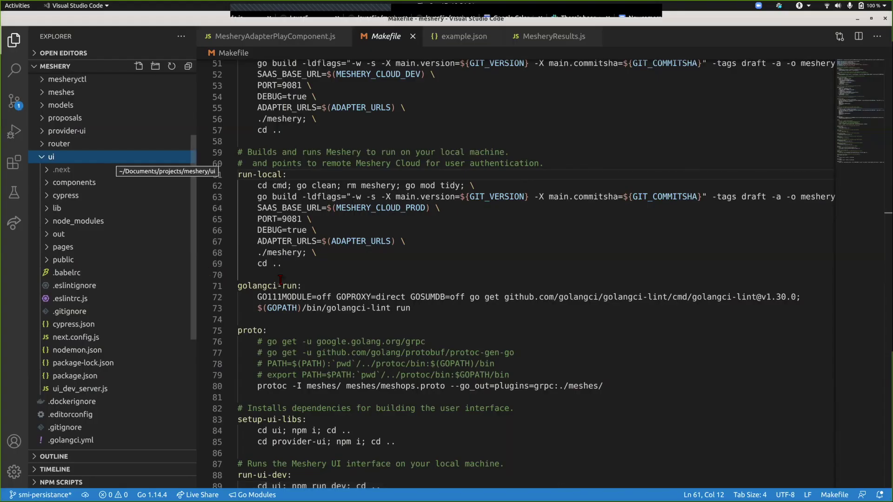
# - Expand ui/components and open CustomTableFooter.js
pyautogui.scroll(-4, 281, 279)
pyautogui.scroll(4, 280, 279)
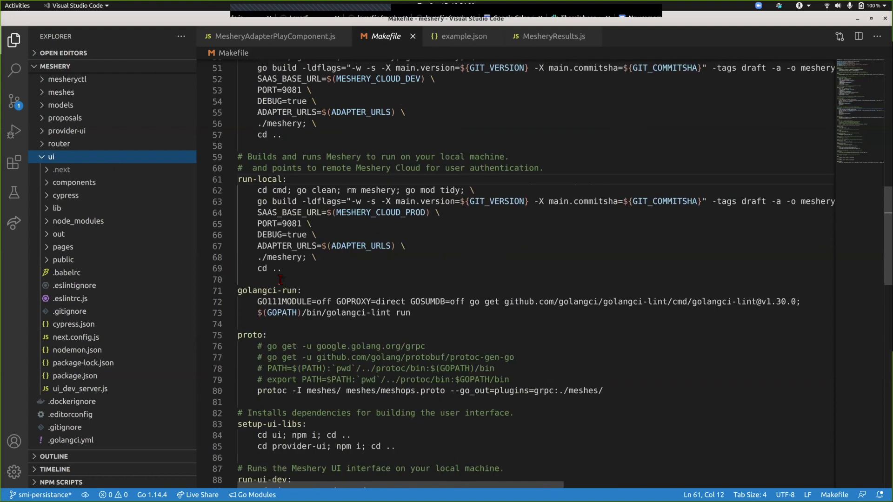
pyautogui.click(83, 183)
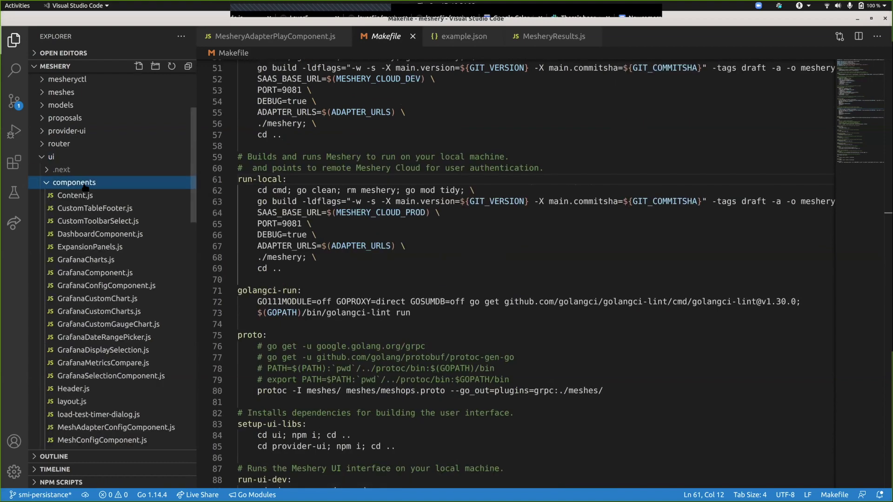
pyautogui.click(81, 213)
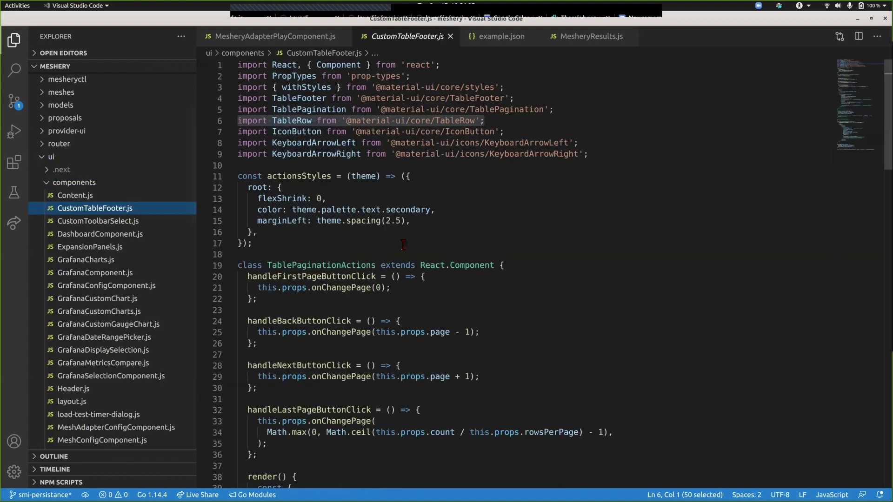
# - Insert the line const abc = (val) => (val) on line 19, after two blank lines
pyautogui.click(403, 244)
pyautogui.press('Return')
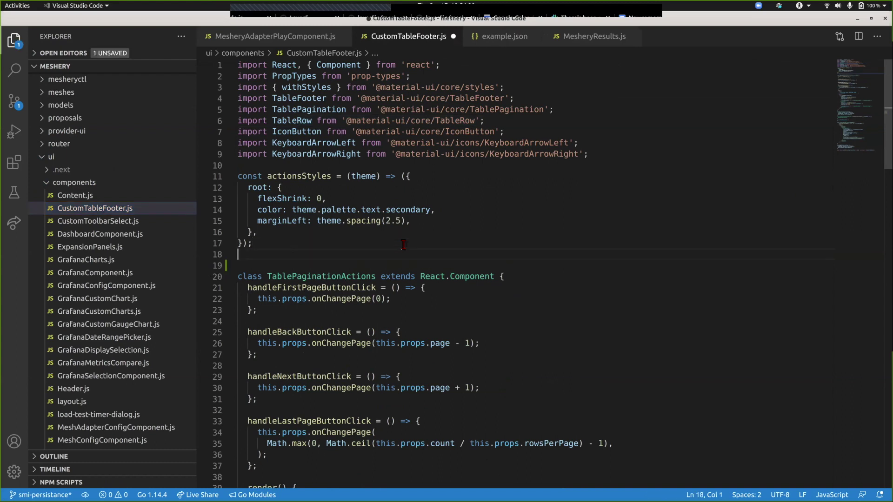
pyautogui.press('Return')
pyautogui.write('cons')
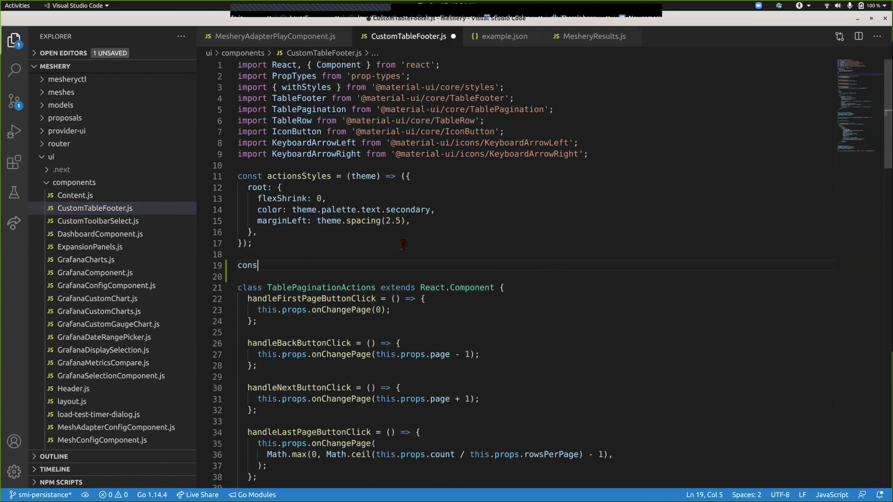
pyautogui.write('t abc')
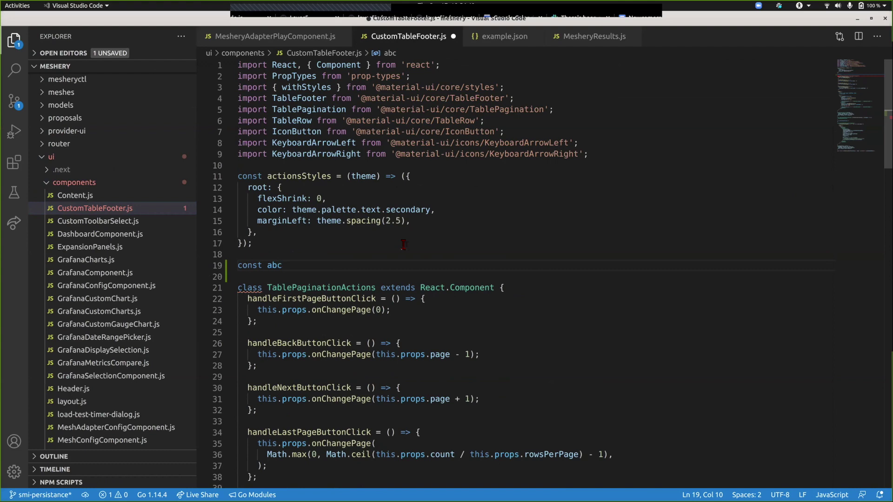
pyautogui.write(' = (val) => (')
pyautogui.hotkey('ctrl', 'space')
pyautogui.press('Escape')
pyautogui.write('val')
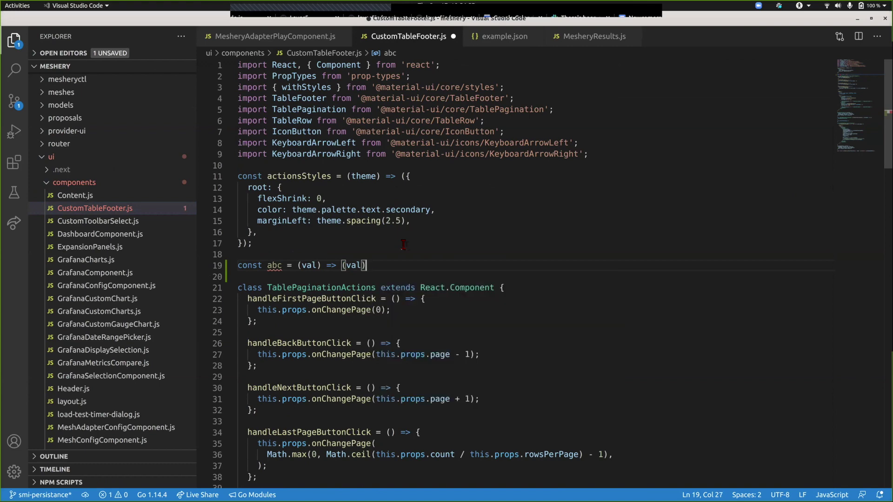
# - Select the new abc line, briefly check the Meshery page in Chrome, and come back
pyautogui.hotkey('shift', 'Home')
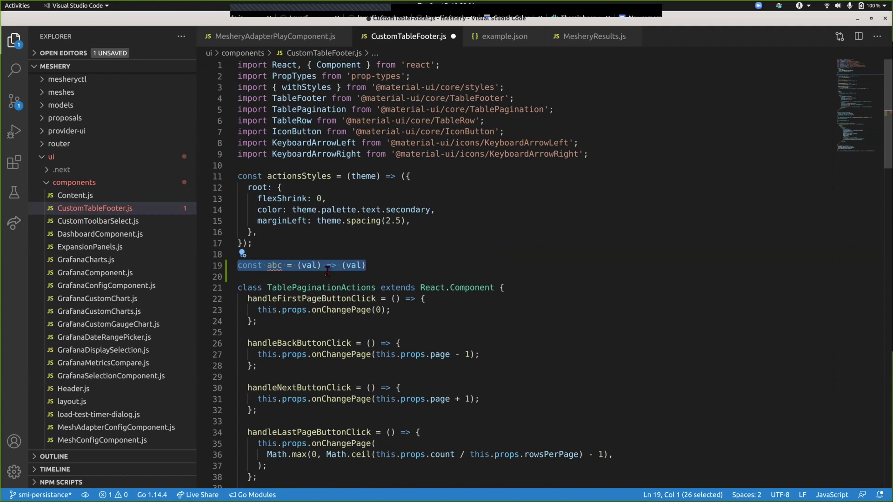
pyautogui.click(372, 265)
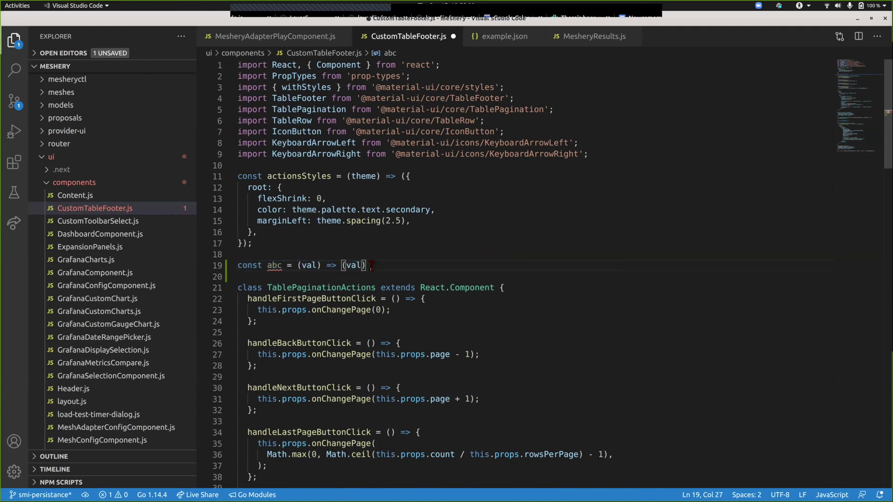
pyautogui.hotkey('shift', 'Home')
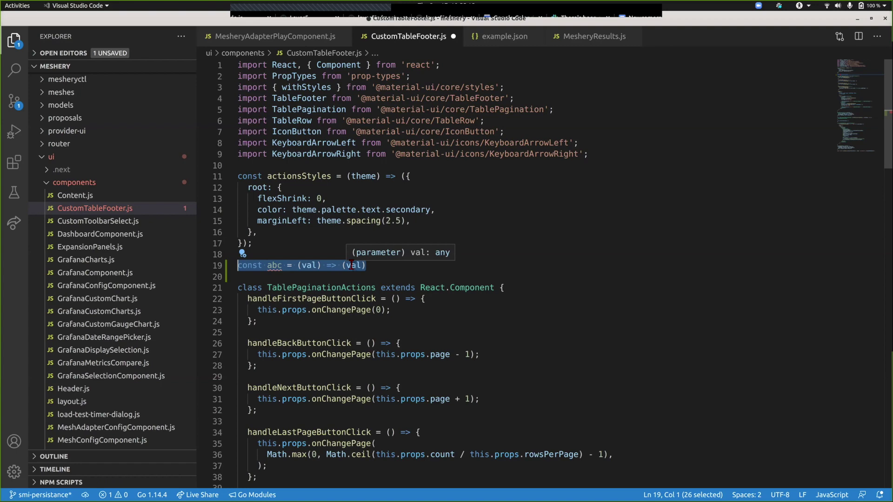
pyautogui.hotkey('alt', 'Tab')
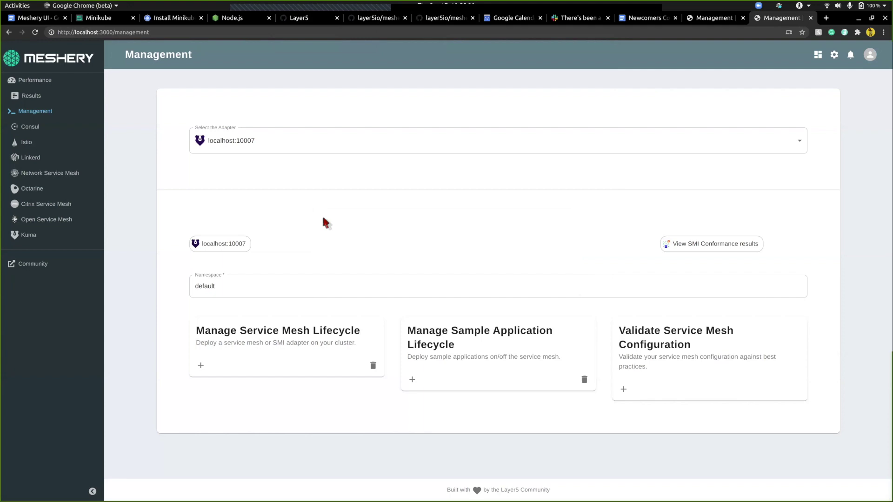
pyautogui.hotkey('alt', 'Tab')
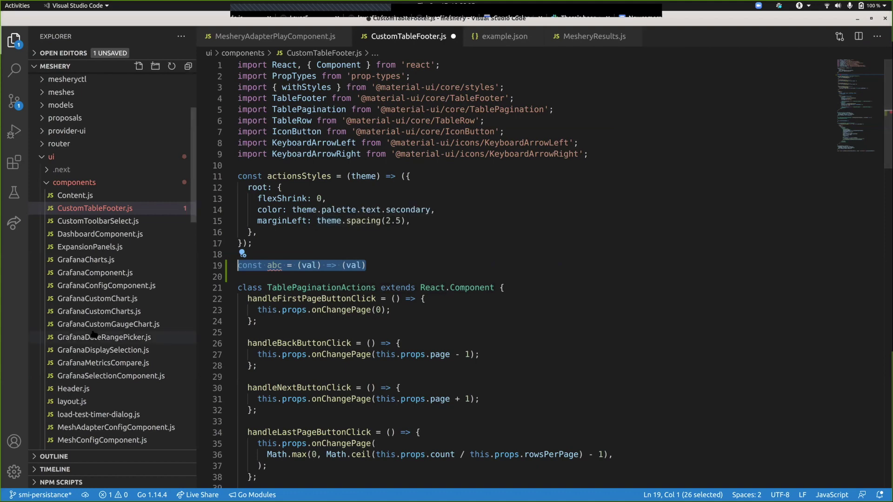
pyautogui.scroll(-15, 93, 334)
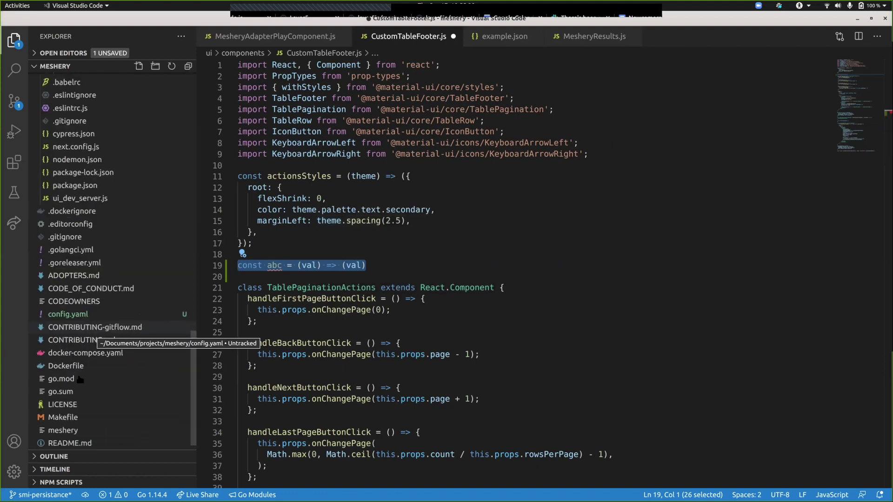
# - Open the project's Makefile and scroll to its lint targets
pyautogui.click(72, 417)
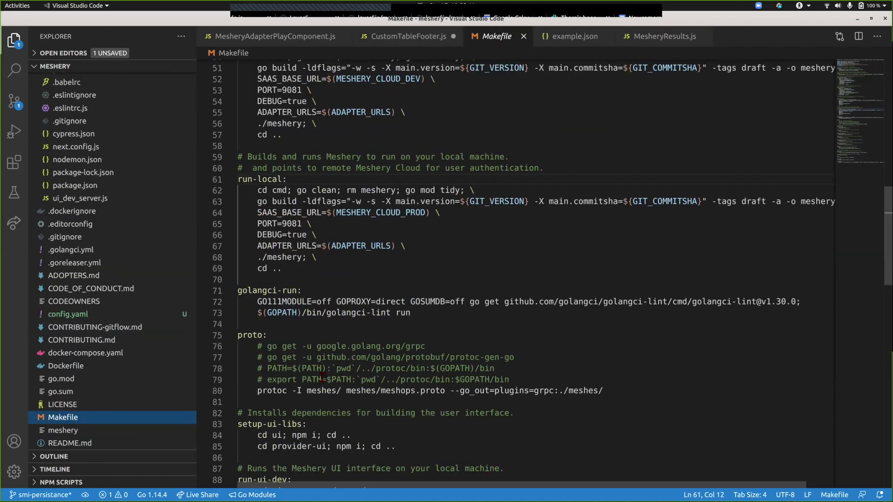
pyautogui.scroll(-11, 322, 377)
pyautogui.scroll(-9, 322, 377)
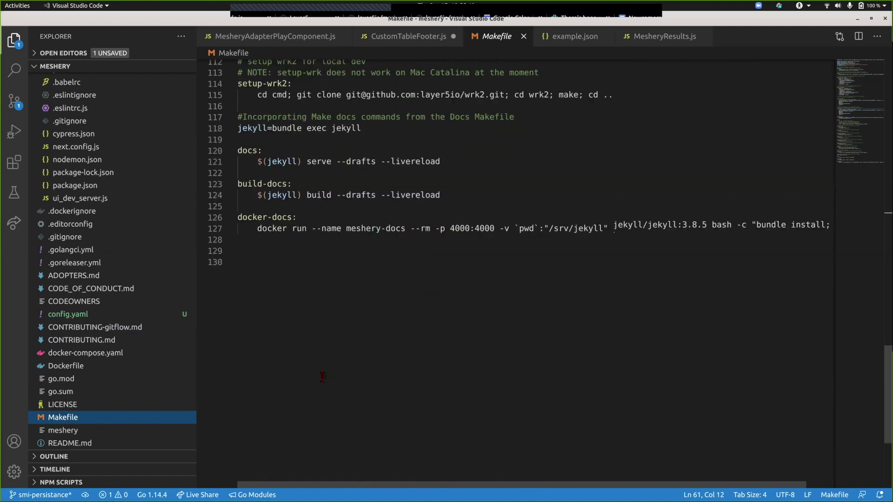
pyautogui.scroll(9, 293, 300)
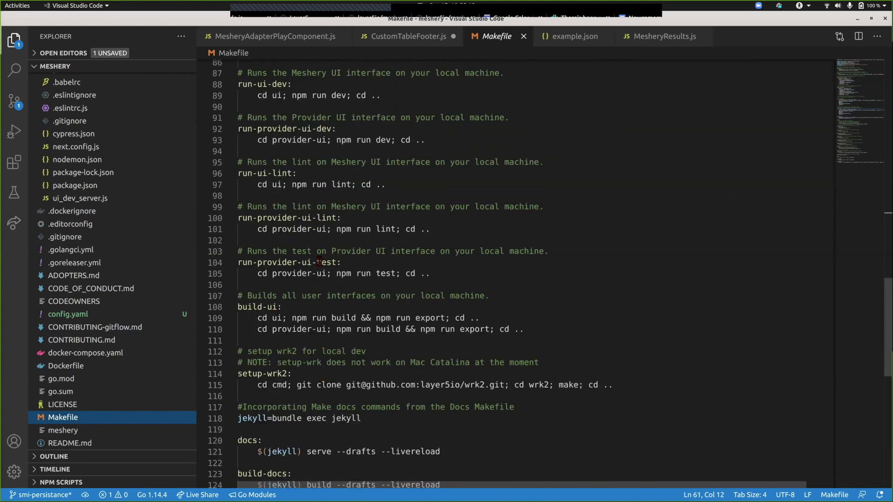
pyautogui.scroll(2, 313, 283)
# - Highlight the run-ui-lint target on line 96, then return to CustomTableFooter.js
pyautogui.tripleClick(276, 238)
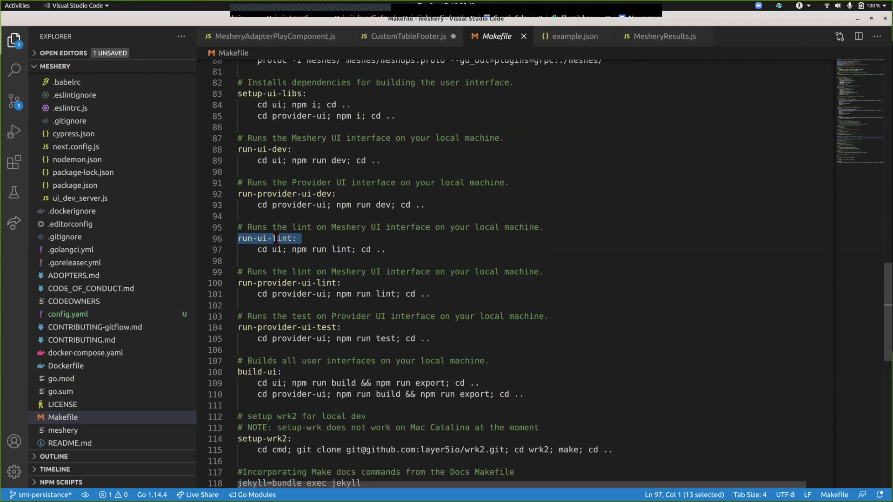
pyautogui.click(276, 239)
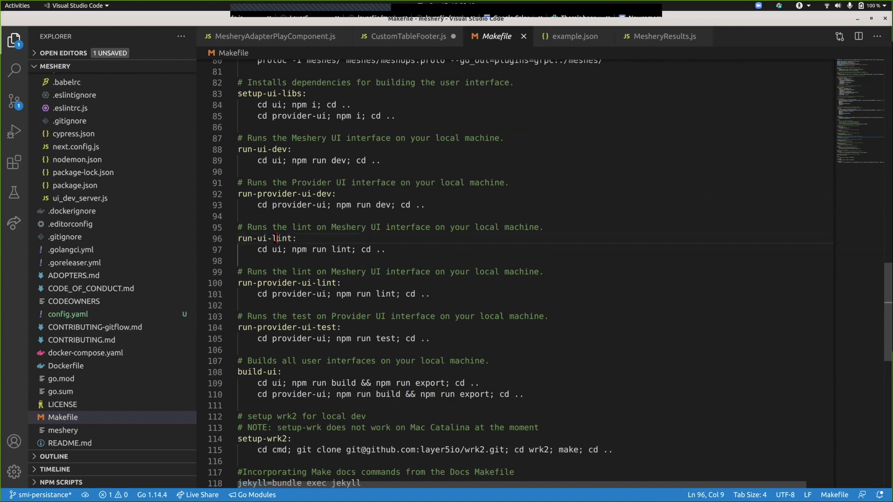
pyautogui.tripleClick(276, 239)
pyautogui.click(273, 239)
pyautogui.doubleClick(275, 239)
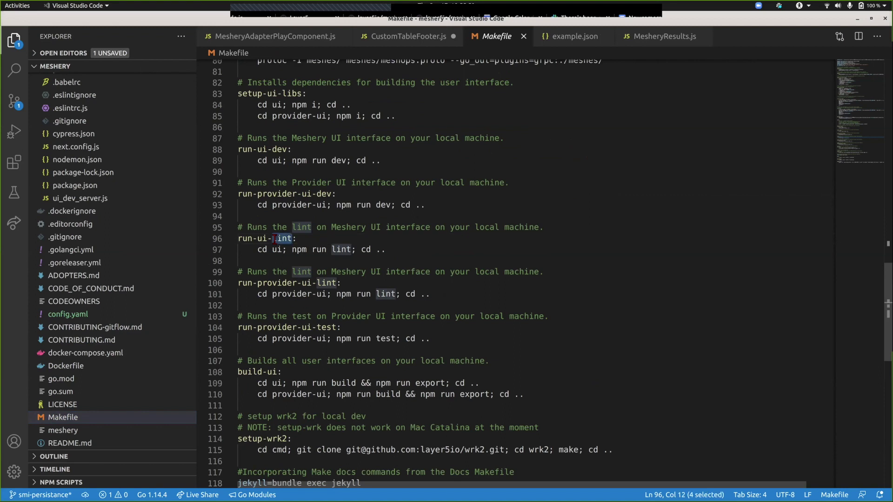
pyautogui.doubleClick(259, 239)
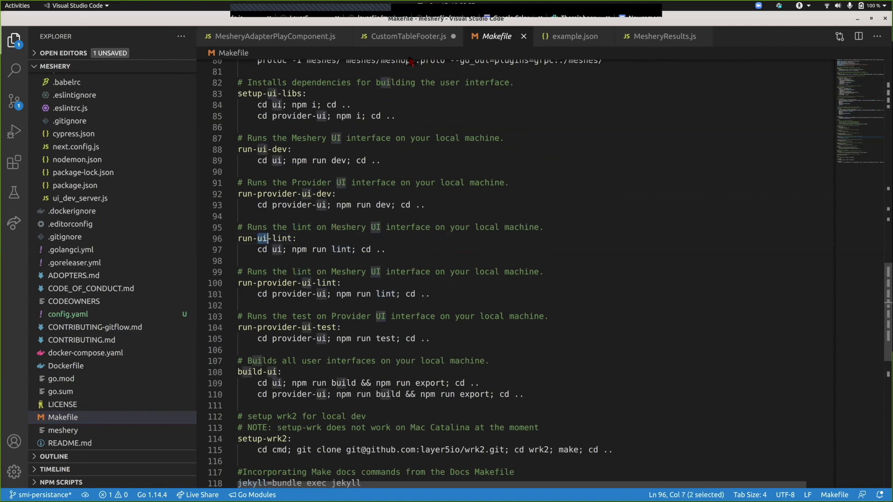
pyautogui.click(412, 38)
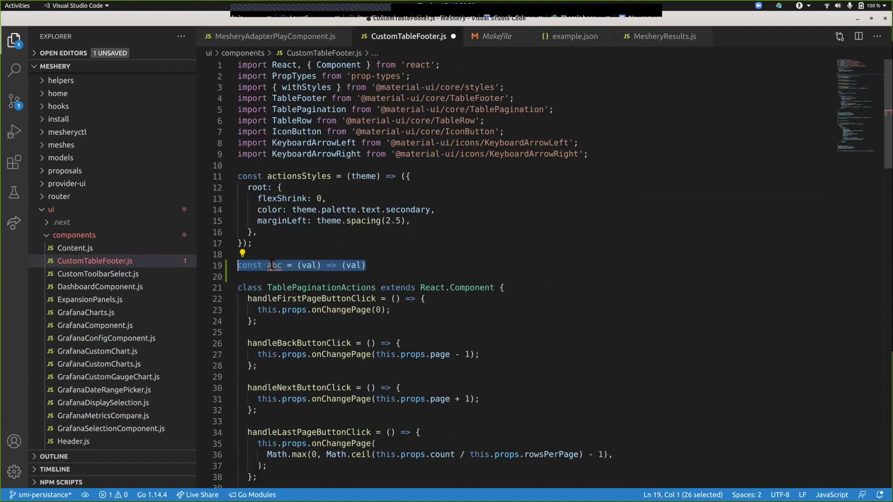
# - Delete the const abc test line from CustomTableFooter.js
pyautogui.click(373, 265)
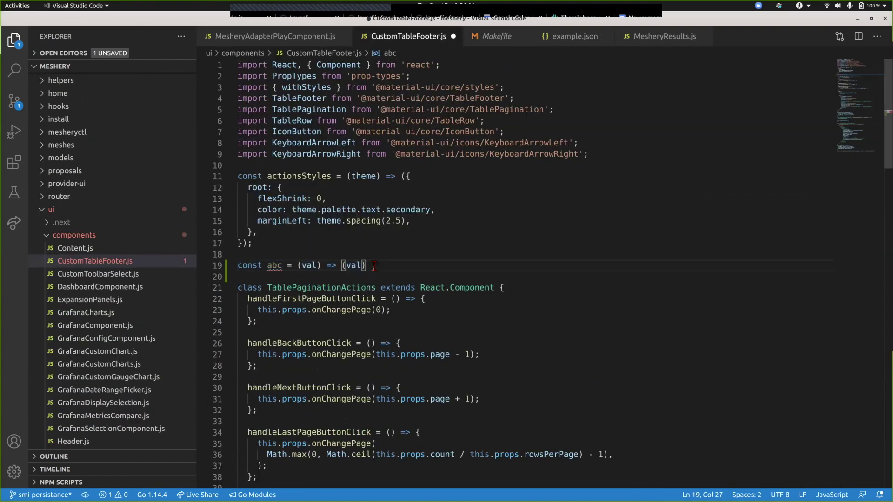
pyautogui.press('Left')
pyautogui.press('Left')
pyautogui.press('Left')
pyautogui.press('Left')
pyautogui.press('Left')
pyautogui.press('Left')
pyautogui.press('Left')
pyautogui.press('Left')
pyautogui.press('Left')
pyautogui.press('Left')
pyautogui.press('Left')
pyautogui.press('Left')
pyautogui.press('Left')
pyautogui.hotkey('shift', 'End')
pyautogui.hotkey('shift', 'Home')
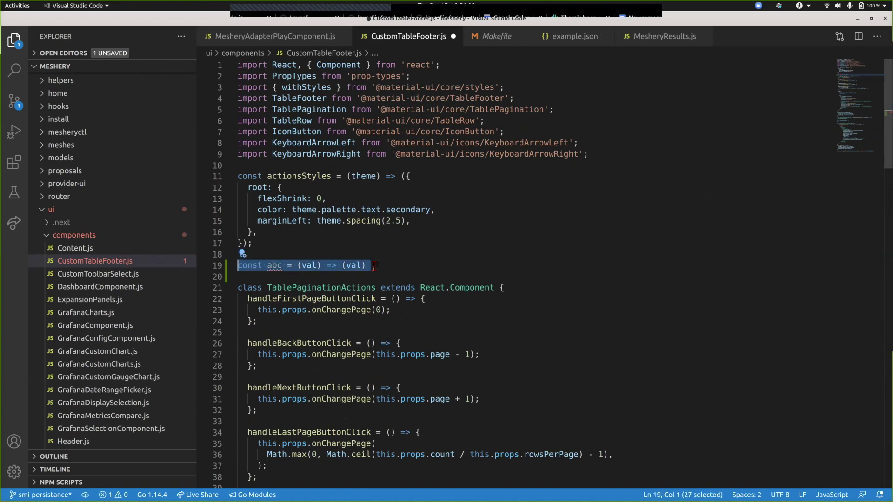
pyautogui.hotkey('ctrl', 'shift', 'k')
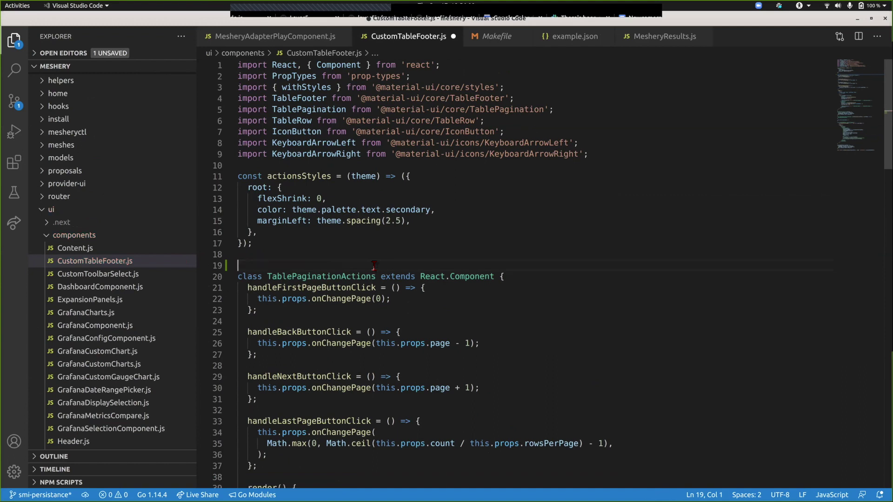
# - Join handleFirstPageButtonClick's body onto line 21, then go back to the Makefile
pyautogui.press('Down')
pyautogui.press('Down')
pyautogui.press('Down')
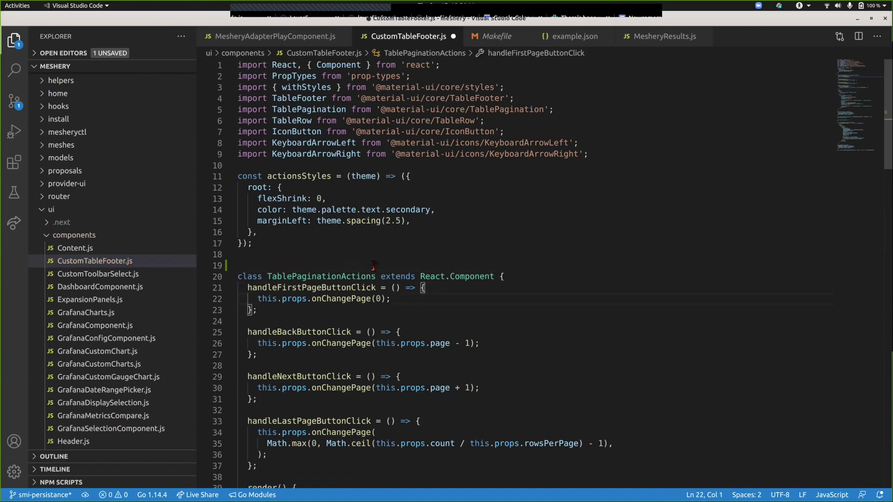
pyautogui.press('BackSpace')
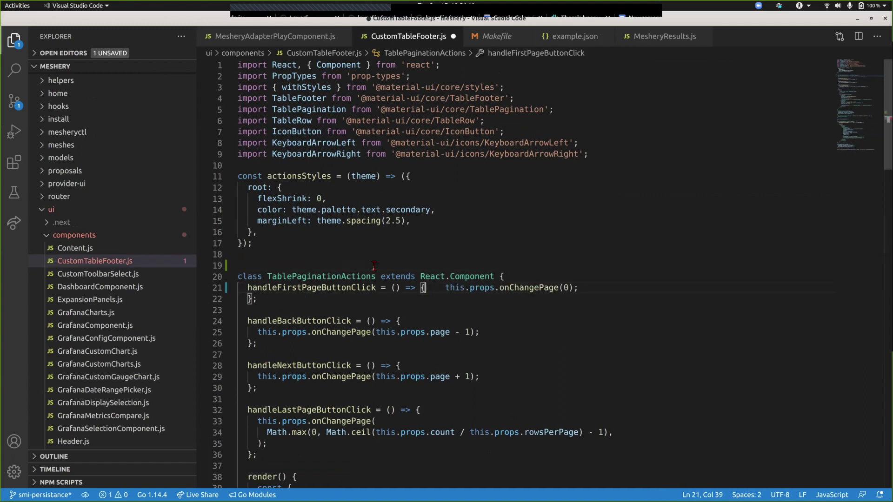
pyautogui.press('Right')
pyautogui.press('Right')
pyautogui.press('Right')
pyautogui.press('Right')
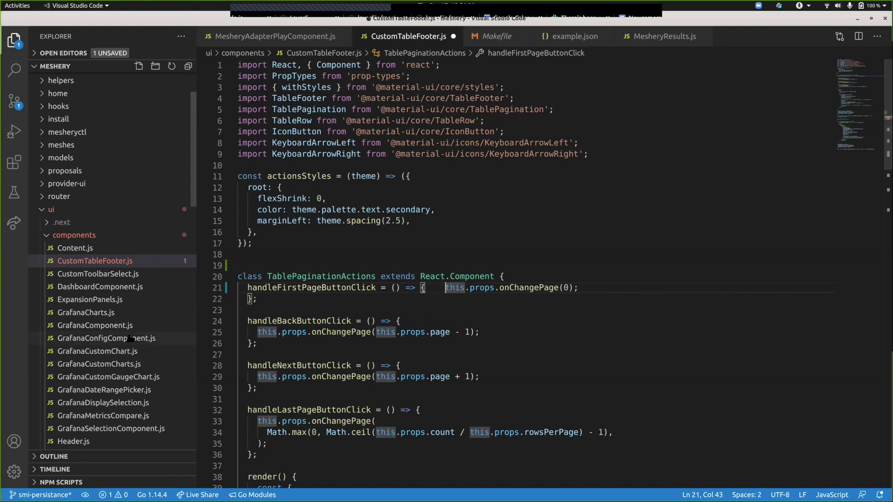
pyautogui.scroll(-10, 131, 338)
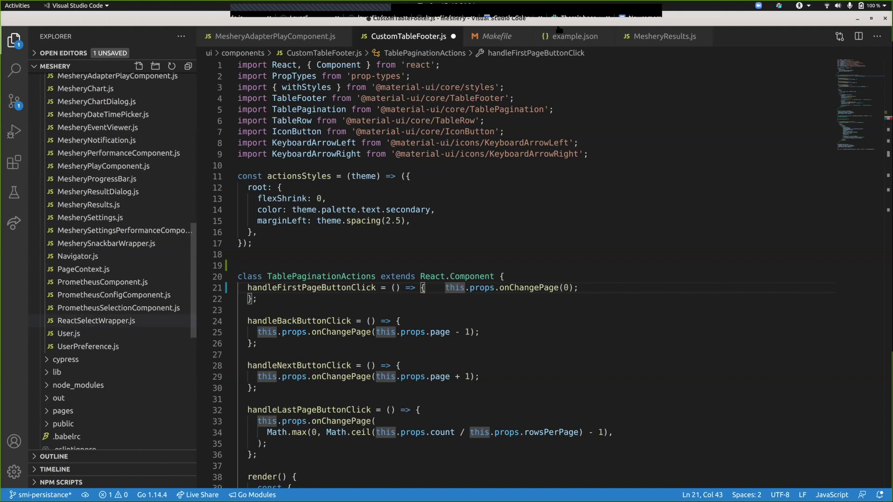
pyautogui.click(496, 36)
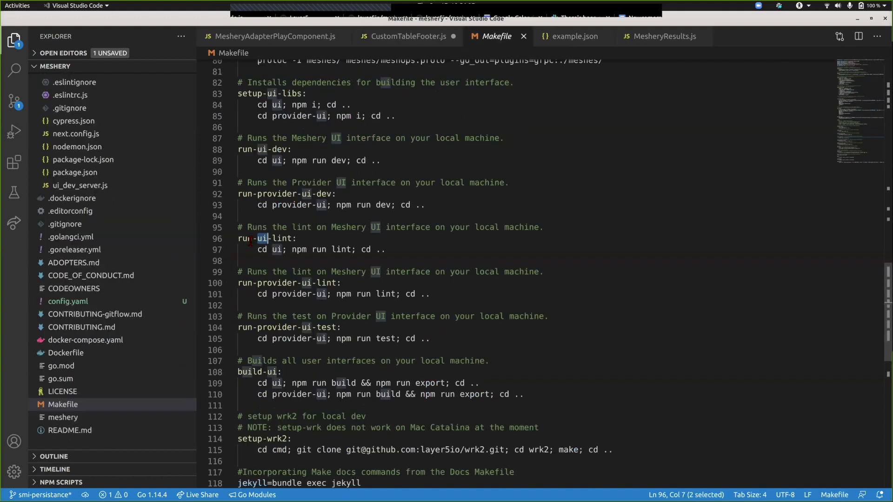
# - Highlight the run-ui-lint target line in the Makefile
pyautogui.tripleClick(251, 240)
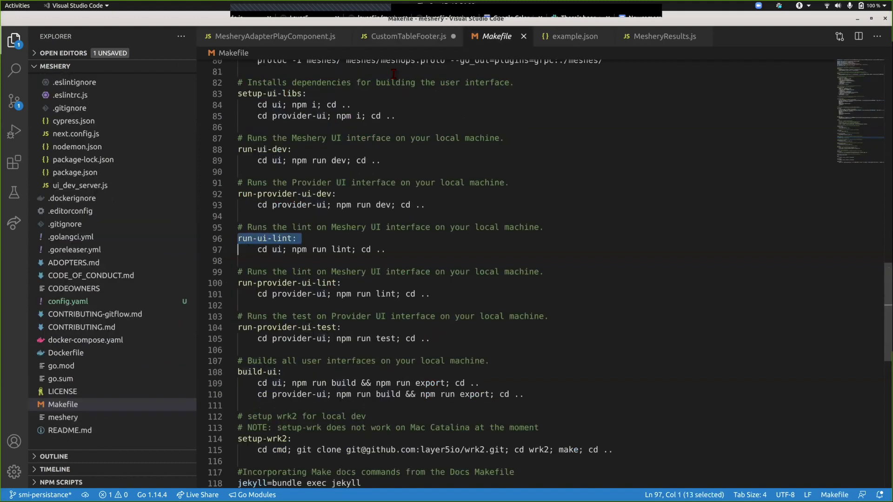
pyautogui.click(420, 42)
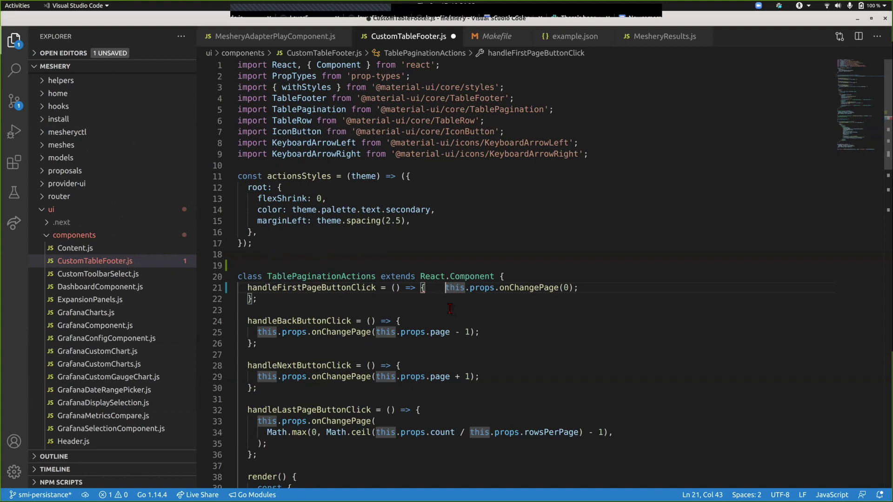
pyautogui.click(497, 34)
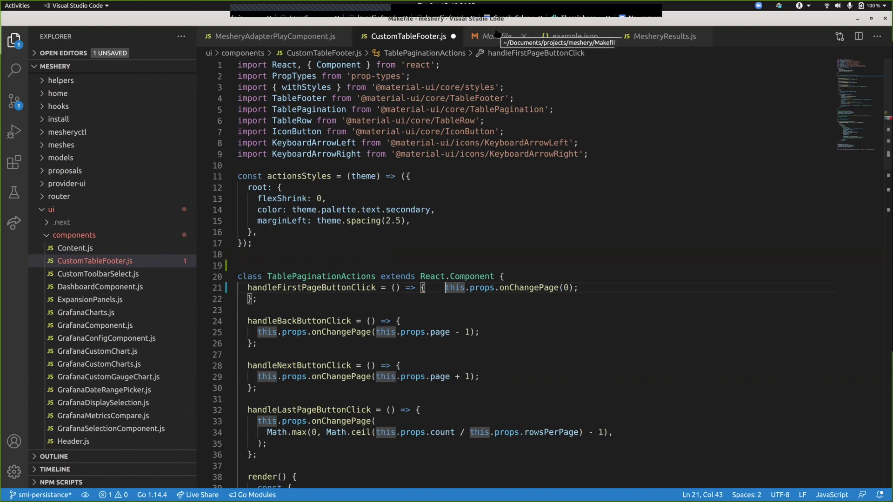
pyautogui.click(253, 238)
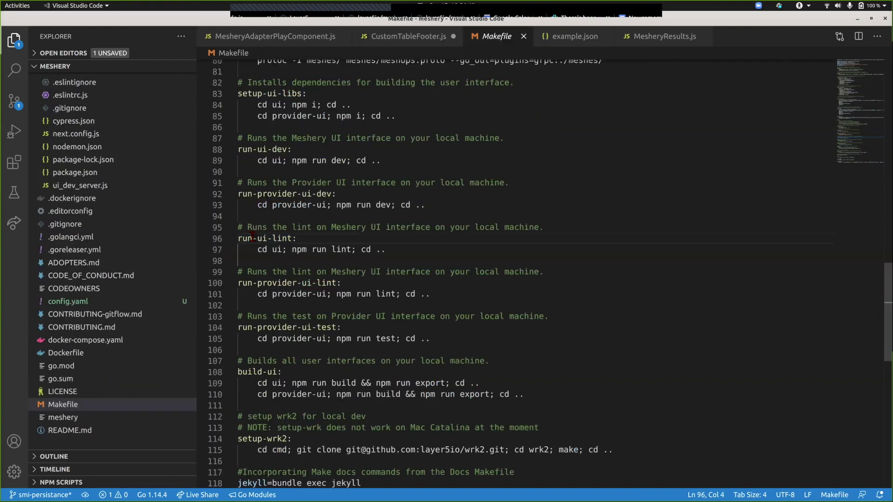
pyautogui.tripleClick(253, 238)
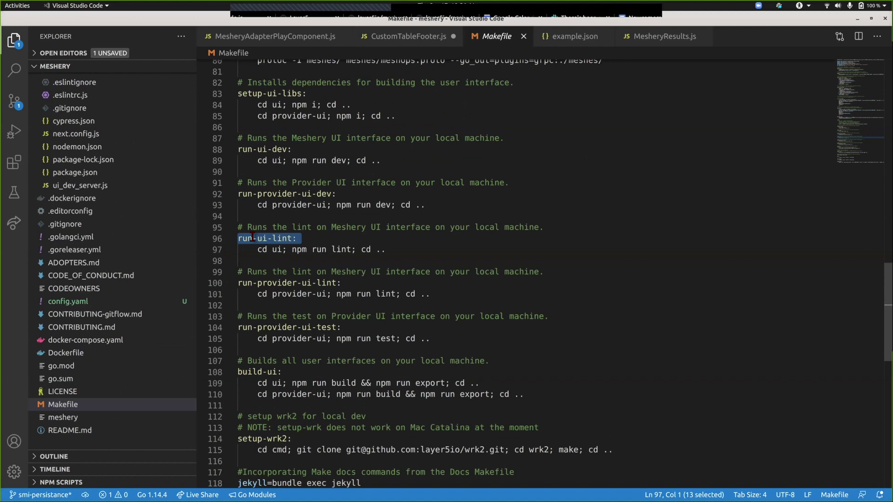
pyautogui.click(281, 238)
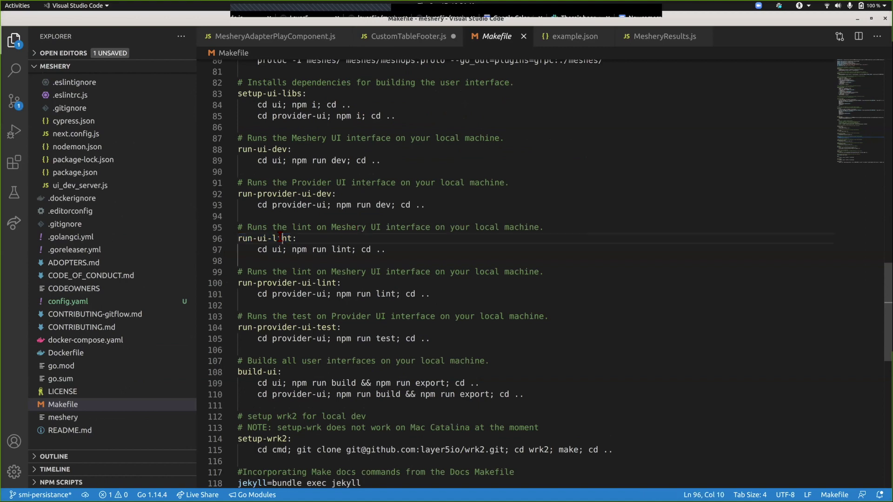
pyautogui.tripleClick(280, 238)
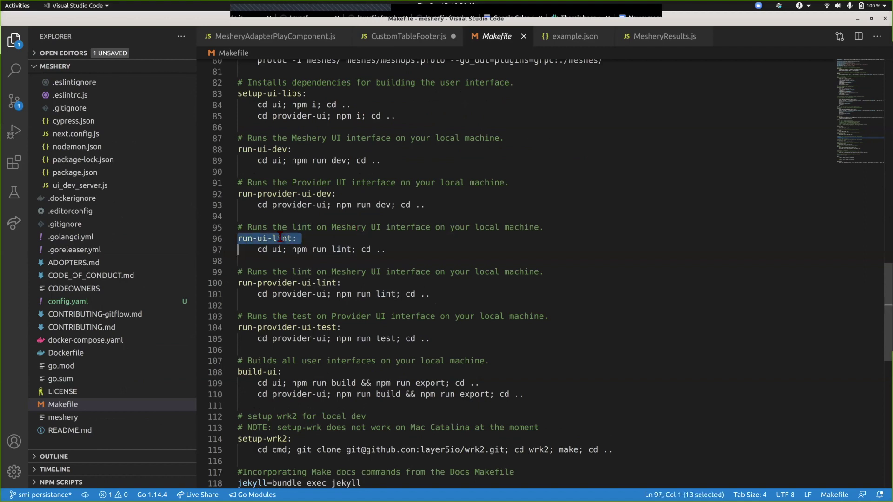
pyautogui.click(280, 238)
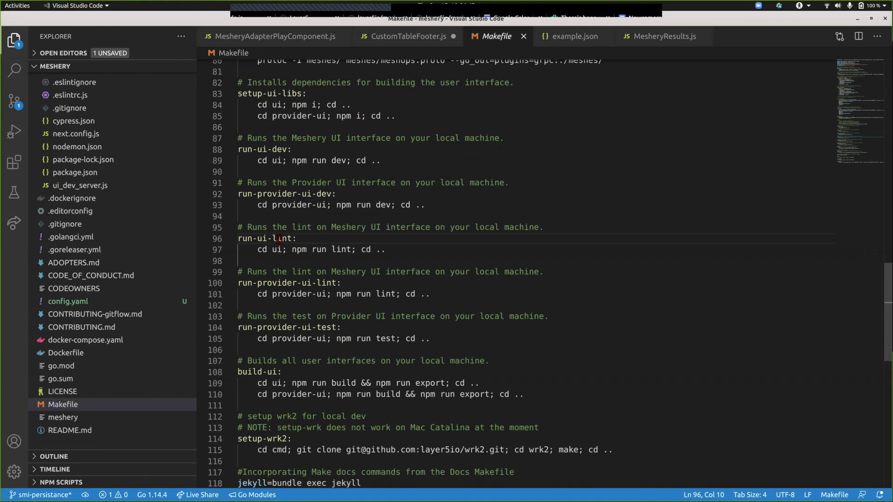
pyautogui.tripleClick(279, 238)
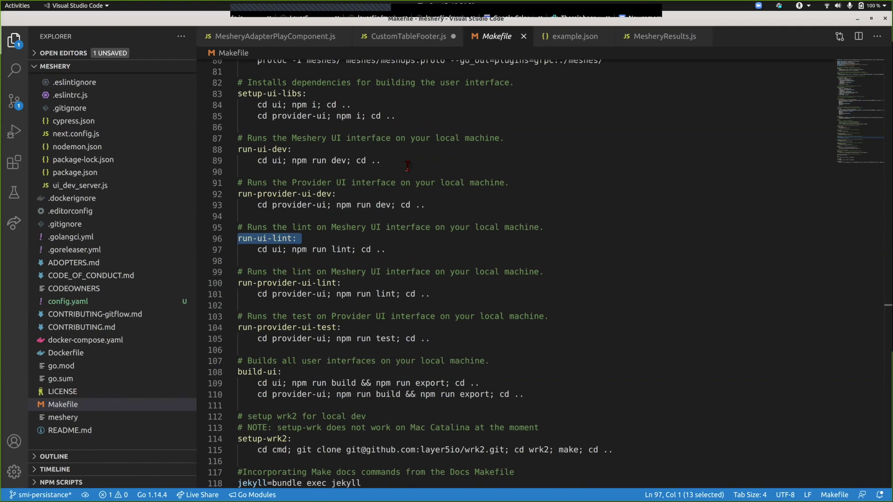
# - Undo the handler reformat in CustomTableFooter.js, keeping the abc line removed, then switch to Chrome
pyautogui.hotkey('ctrl', 'pageup')
pyautogui.hotkey('ctrl', 'z')
pyautogui.hotkey('ctrl', 'z')
pyautogui.hotkey('ctrl', 'z')
pyautogui.hotkey('ctrl', 'z')
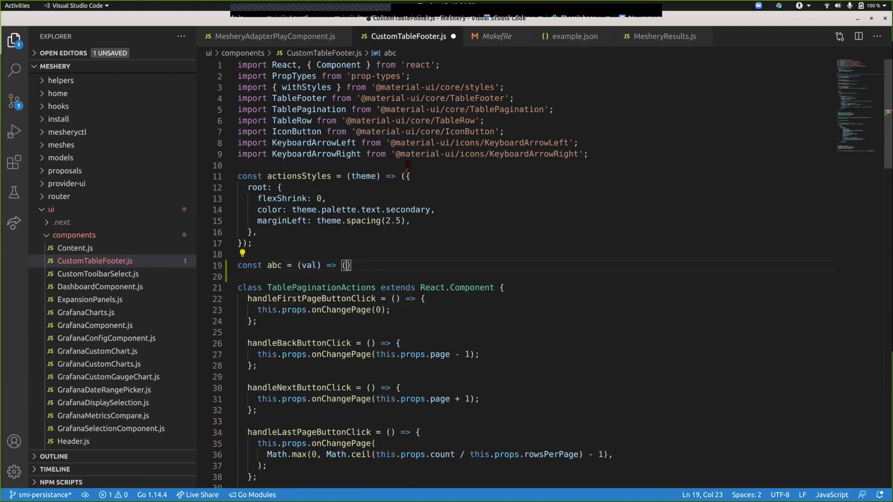
pyautogui.hotkey('ctrl', 'z')
pyautogui.hotkey('ctrl', 'z')
pyautogui.hotkey('ctrl', 'z')
pyautogui.hotkey('ctrl', 'z')
pyautogui.hotkey('ctrl', 'z')
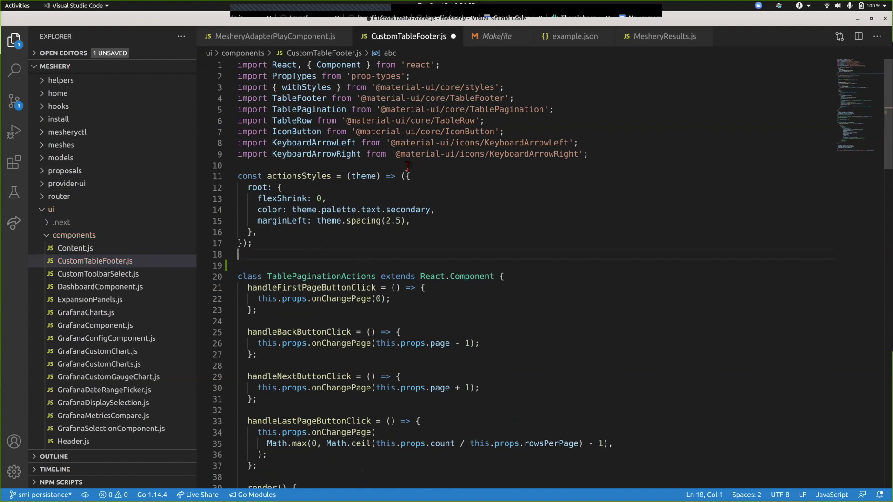
pyautogui.hotkey('alt', 'Tab')
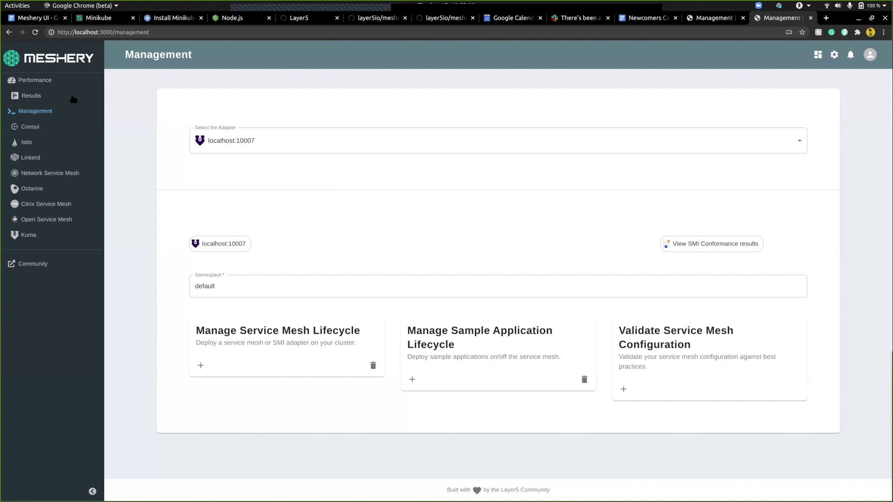
# - Highlight Prerequisites in the Meshery UI notes, then open the layer5io/meshery GitHub page
pyautogui.click(36, 18)
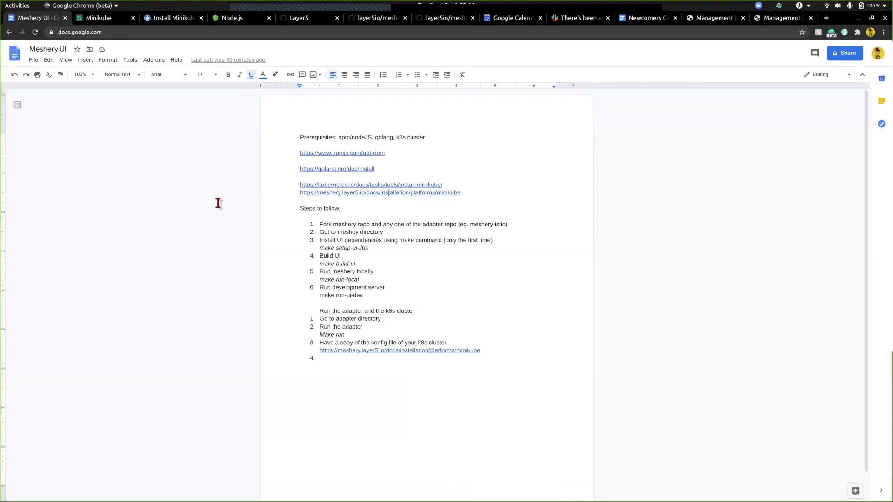
pyautogui.doubleClick(309, 137)
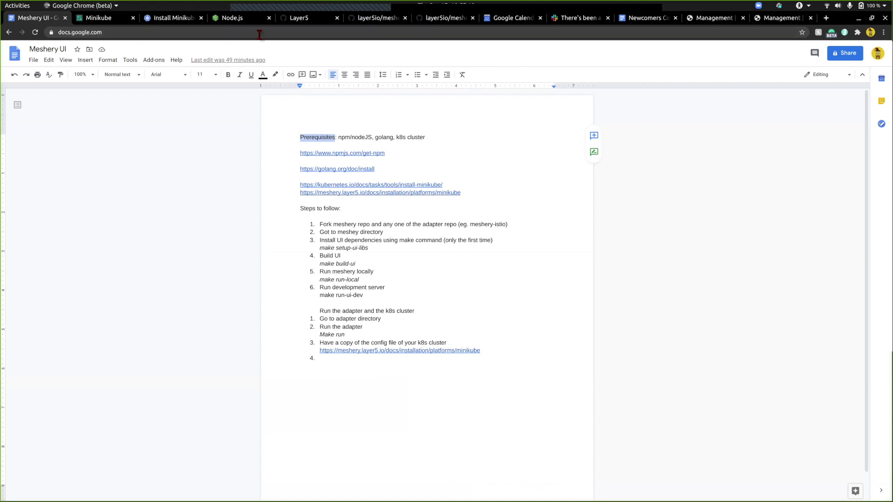
pyautogui.click(378, 19)
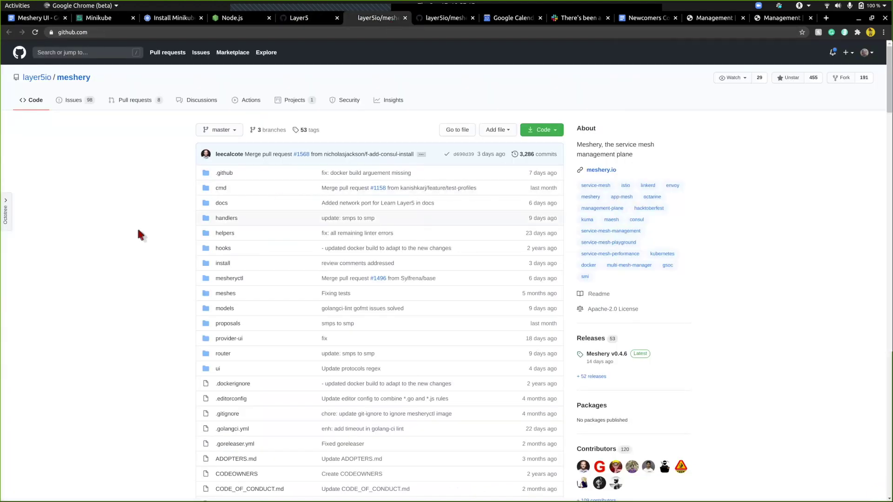
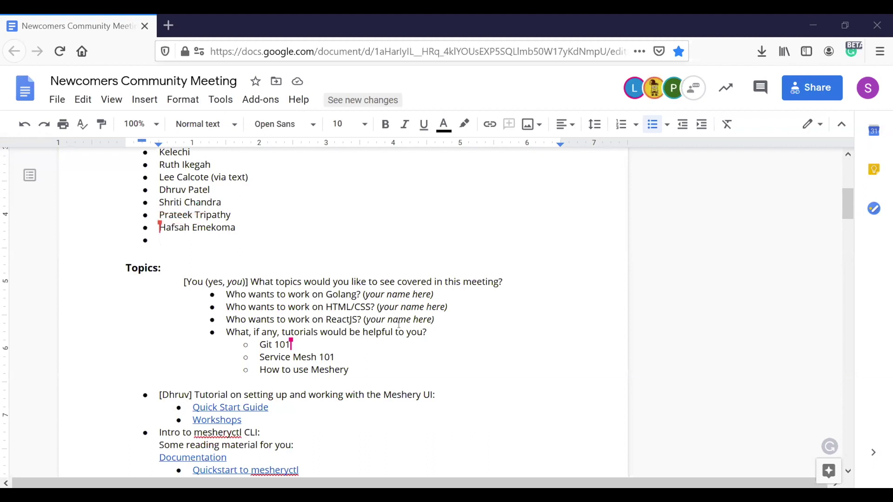
# - Review the tutorial sub-bullets and YouTube link, then place the caret after 'How to use Meshery'
pyautogui.hotkey('shift', 'Down')
pyautogui.hotkey('shift', 'Down')
pyautogui.hotkey('shift', 'Down')
pyautogui.hotkey('shift', 'Down')
pyautogui.hotkey('shift', 'Down')
pyautogui.hotkey('shift', 'Down')
pyautogui.hotkey('shift', 'Down')
pyautogui.hotkey('shift', 'Down')
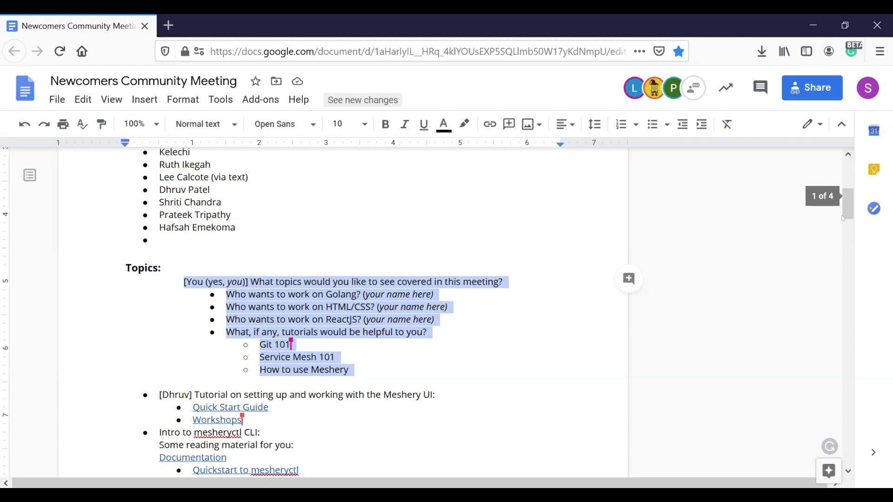
pyautogui.moveTo(848, 203); pyautogui.dragTo(799, 173)
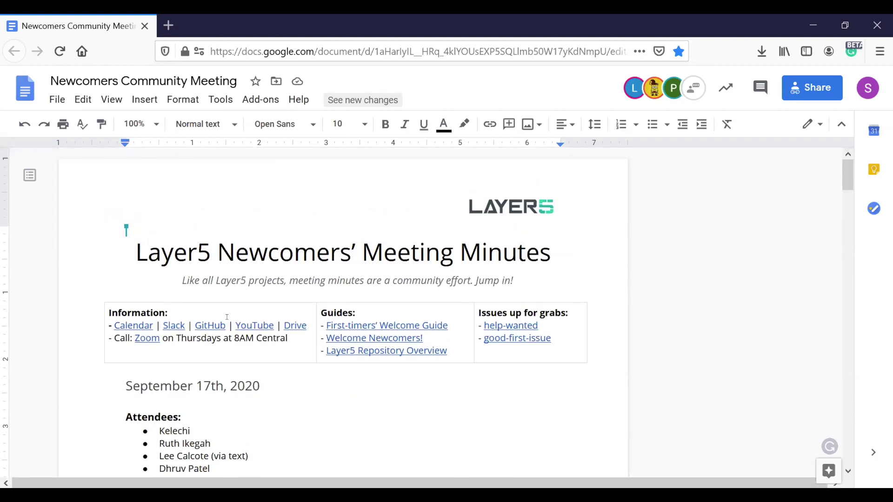
pyautogui.moveTo(236, 326); pyautogui.dragTo(275, 326)
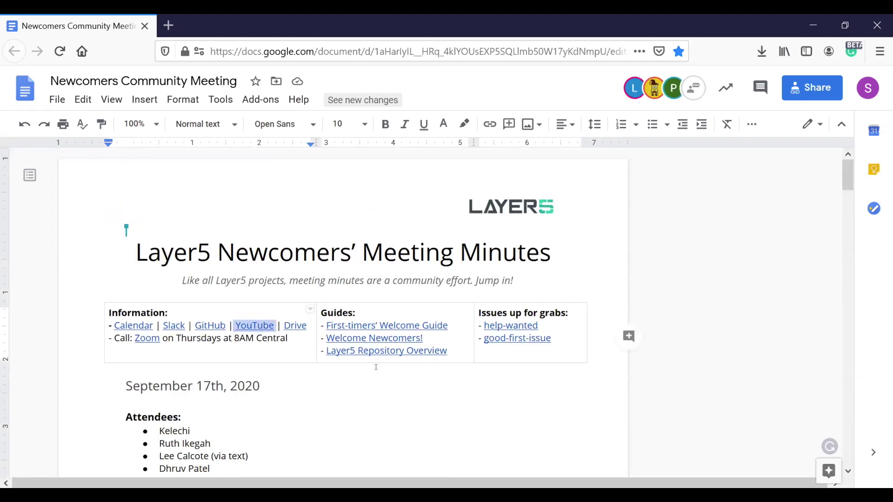
pyautogui.click(435, 406)
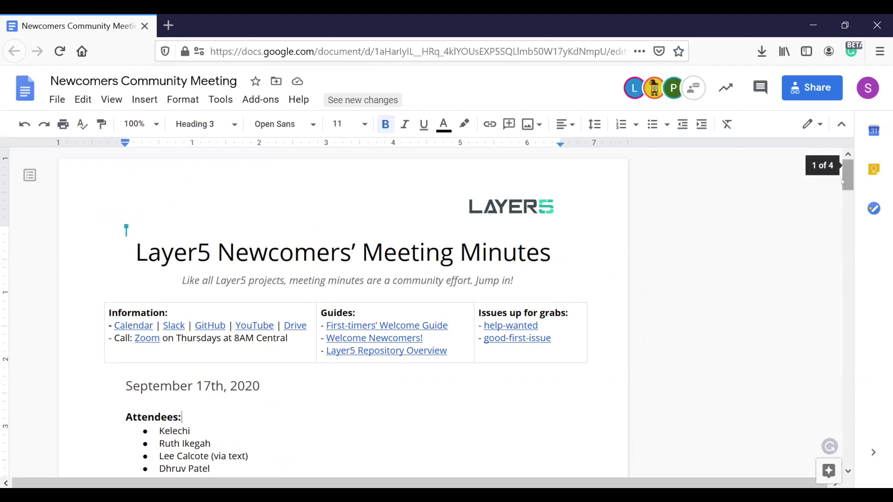
pyautogui.scroll(-9, 842, 203)
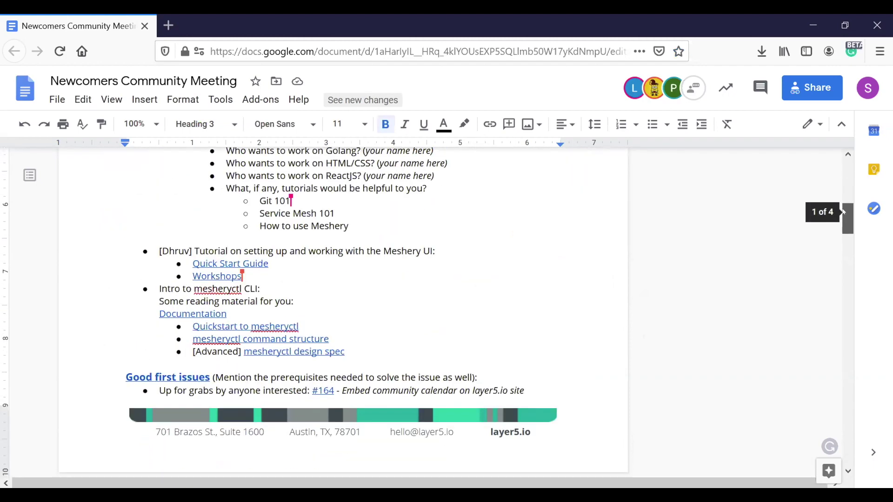
pyautogui.scroll(2, 428, 390)
pyautogui.scroll(1, 428, 390)
pyautogui.click(429, 339)
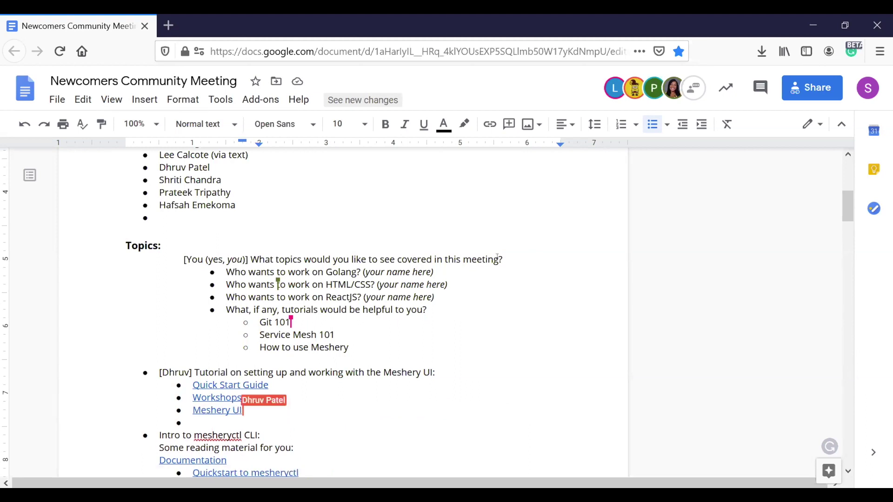
# - Open the Meshery Setup Guide link from the page-2 topics in a new tab and switch to it
pyautogui.click(849, 288)
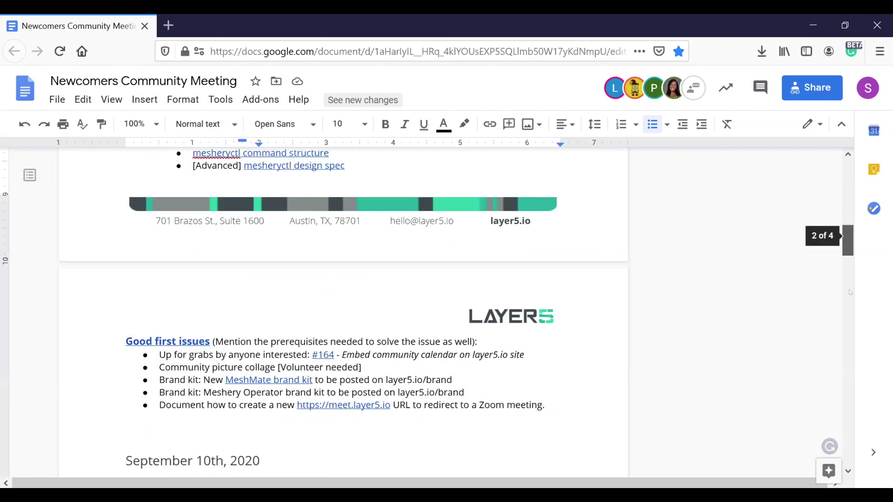
pyautogui.click(849, 292)
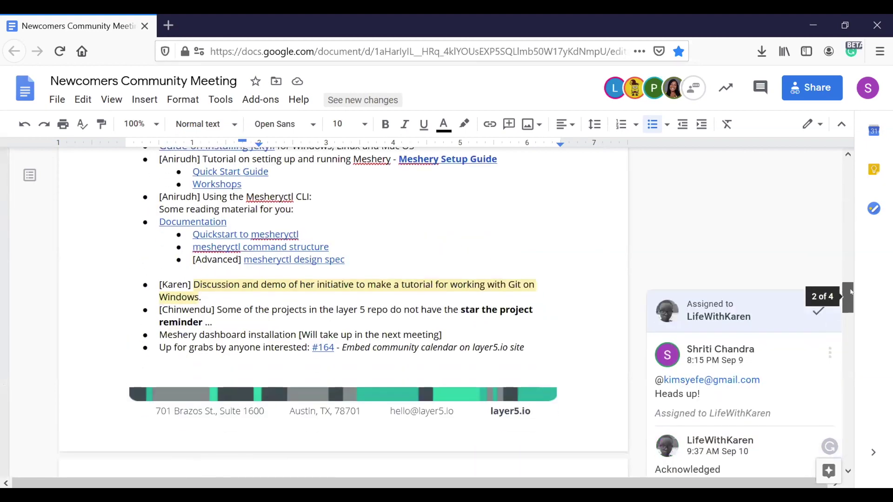
pyautogui.scroll(2, 487, 285)
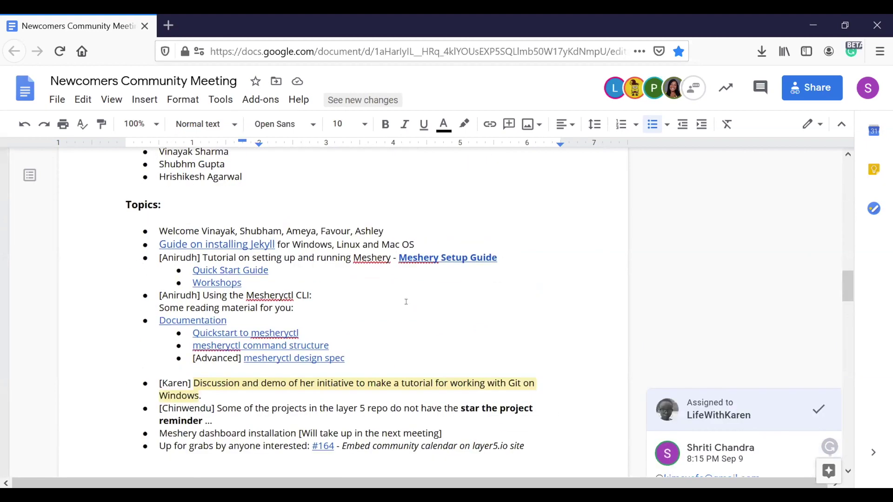
pyautogui.moveTo(393, 250); pyautogui.dragTo(465, 250)
pyautogui.click(465, 252)
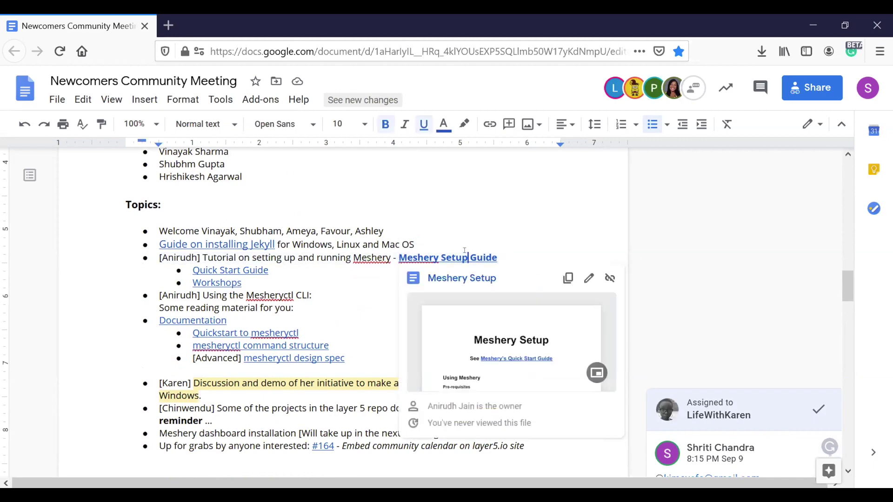
pyautogui.rightClick(465, 282)
pyautogui.click(479, 289)
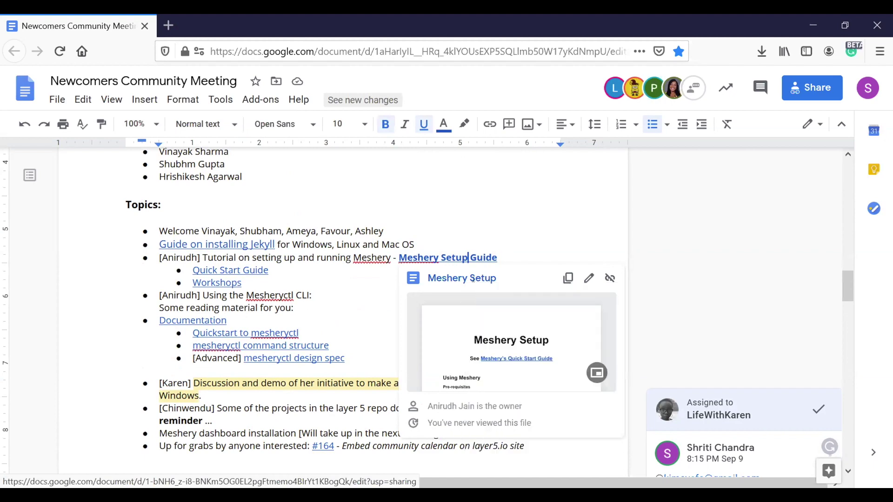
pyautogui.click(191, 19)
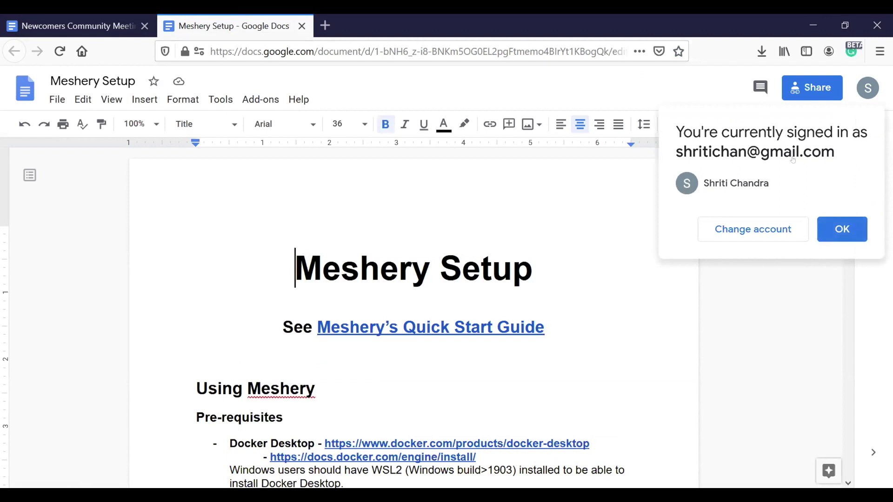
# - Dismiss the signed-in account notice and skim down the Meshery Setup guide
pyautogui.click(828, 228)
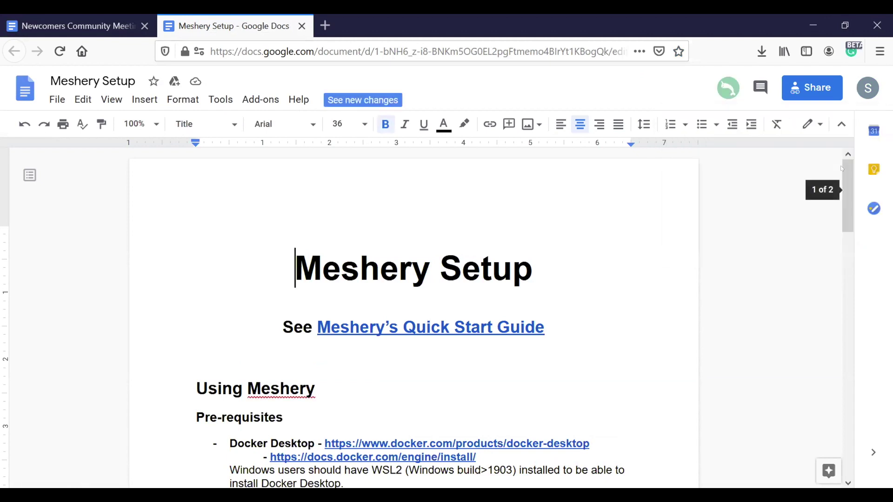
pyautogui.moveTo(843, 182); pyautogui.dragTo(845, 298)
# - Back in the meeting notes, check the 'Informal Steps' link under the September 17th topics
pyautogui.hotkey('ctrl', 'pageup')
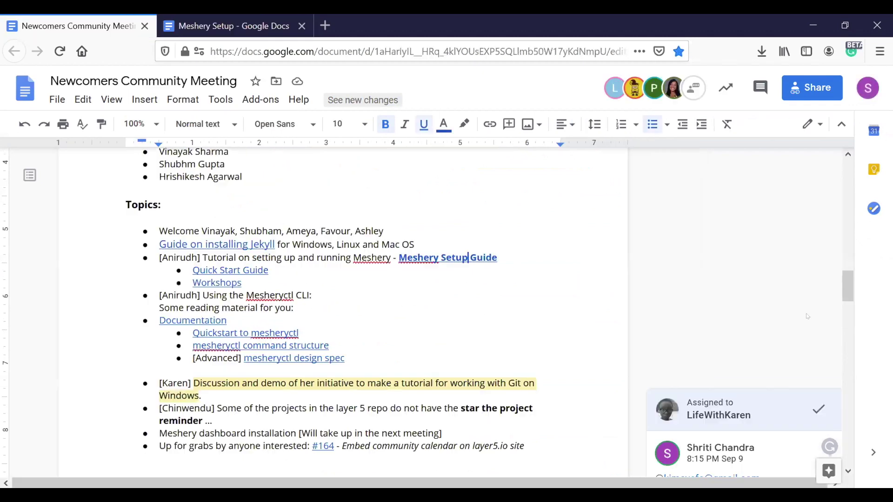
pyautogui.moveTo(847, 292); pyautogui.dragTo(851, 210)
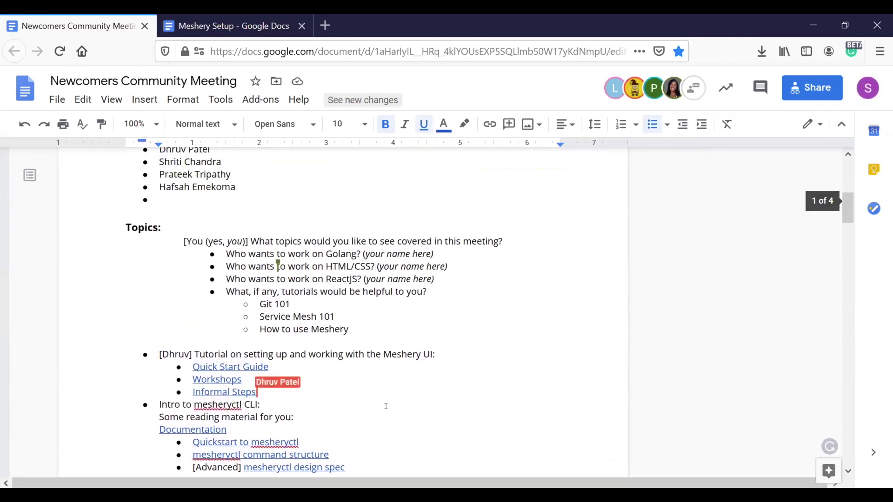
pyautogui.click(186, 392)
pyautogui.moveTo(186, 392); pyautogui.dragTo(263, 392)
pyautogui.click(302, 375)
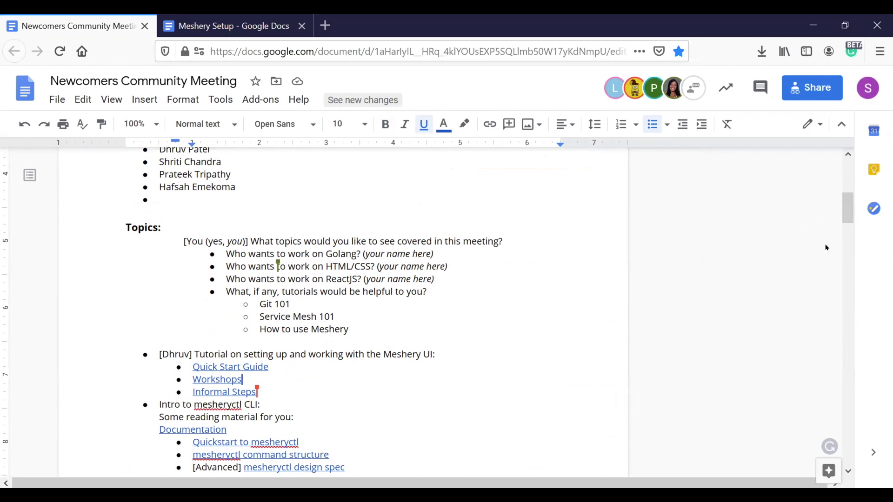
# - Select the tutorial sub-bullets from Git 101 to How to use Meshery
pyautogui.moveTo(848, 212)
pyautogui.moveTo(848, 212); pyautogui.dragTo(844, 227)
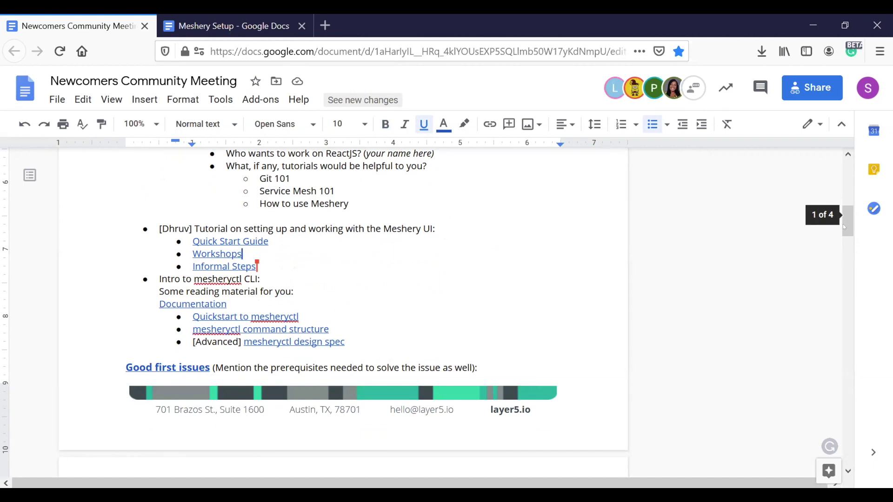
pyautogui.moveTo(845, 227); pyautogui.dragTo(843, 220)
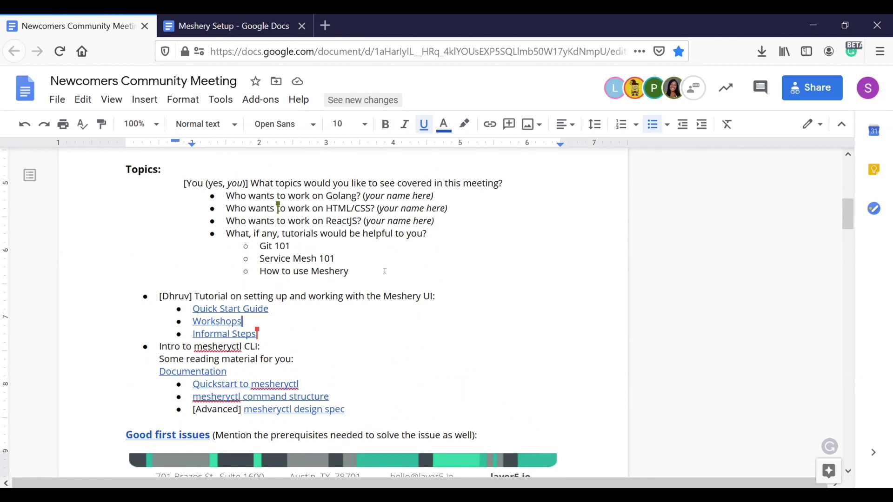
pyautogui.moveTo(369, 271); pyautogui.dragTo(244, 242)
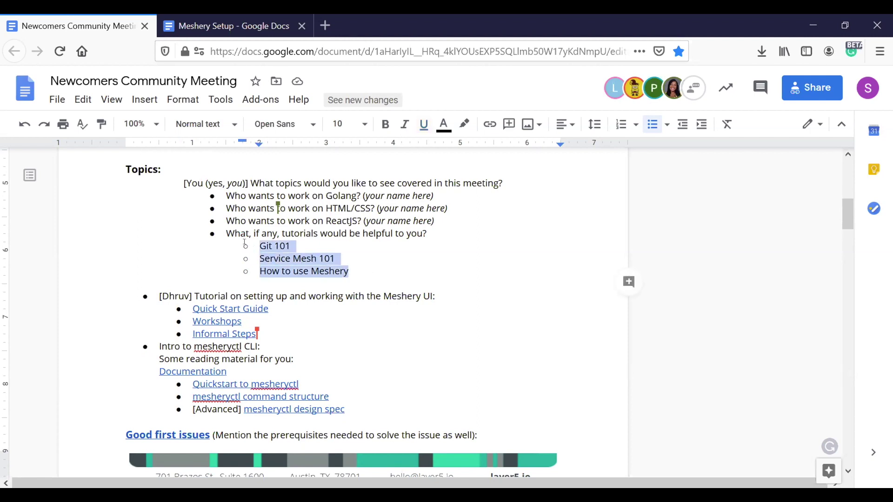
# - Deselect the sub-bullets and scroll up to the September 17th info table and seven attendees
pyautogui.click(345, 256)
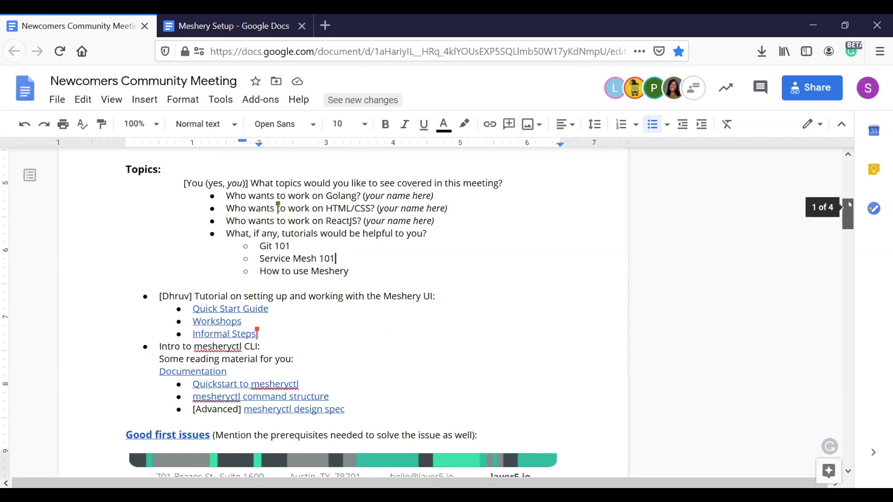
pyautogui.moveTo(848, 202); pyautogui.dragTo(849, 197)
pyautogui.scroll(3, 850, 197)
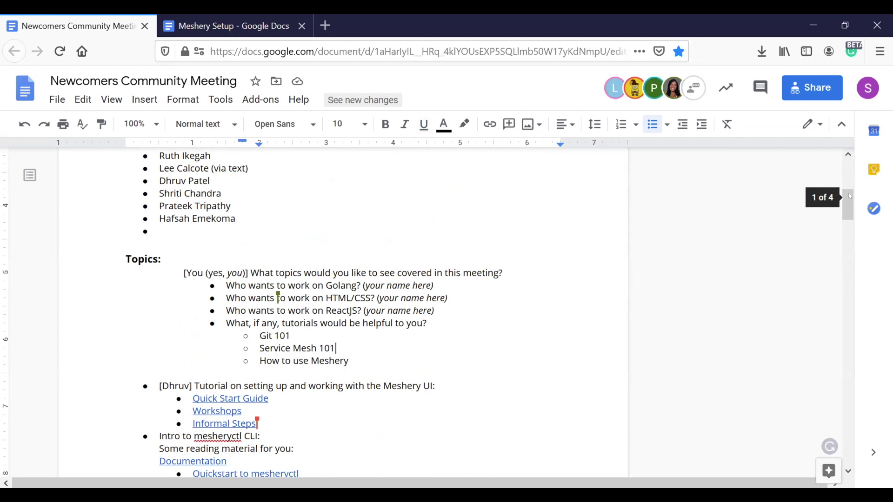
pyautogui.moveTo(848, 193); pyautogui.dragTo(844, 202)
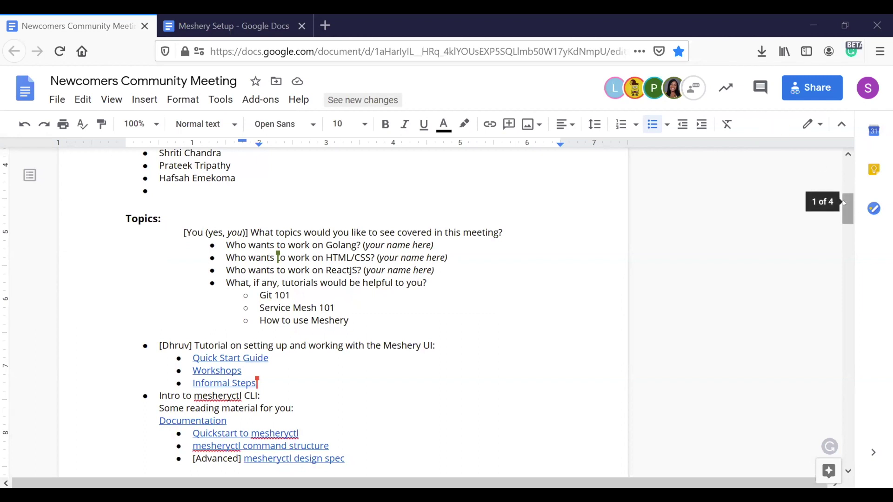
pyautogui.moveTo(844, 200); pyautogui.dragTo(844, 181)
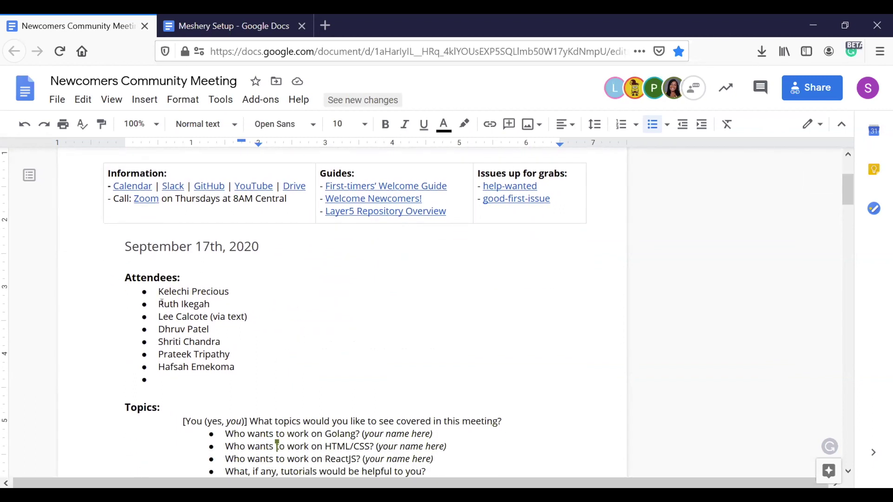
pyautogui.moveTo(158, 291)
pyautogui.mouseDown()
pyautogui.moveTo(235, 343)
pyautogui.moveTo(237, 362)
pyautogui.mouseUp()
pyautogui.click(289, 368)
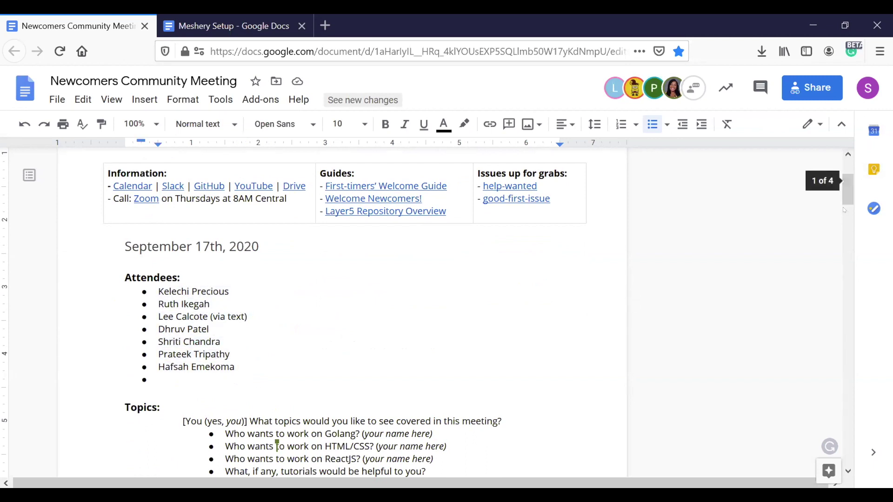
pyautogui.scroll(-6, 844, 208)
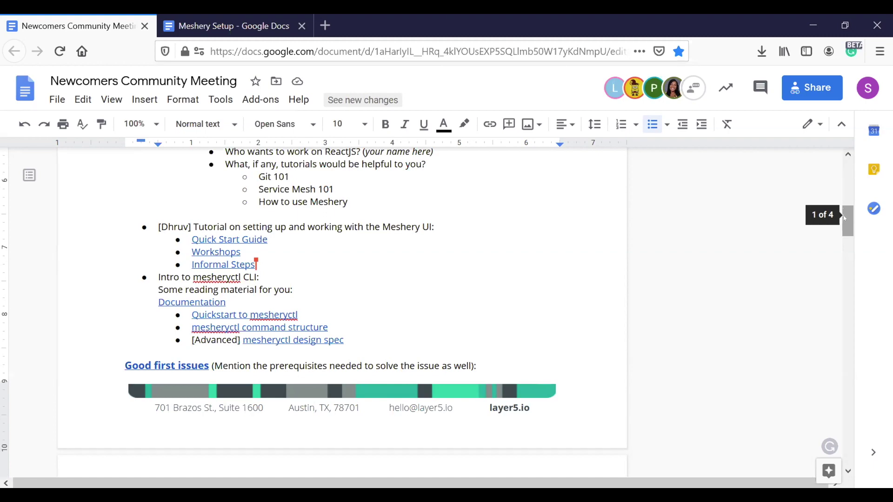
pyautogui.scroll(3, 845, 218)
pyautogui.scroll(-2, 472, 264)
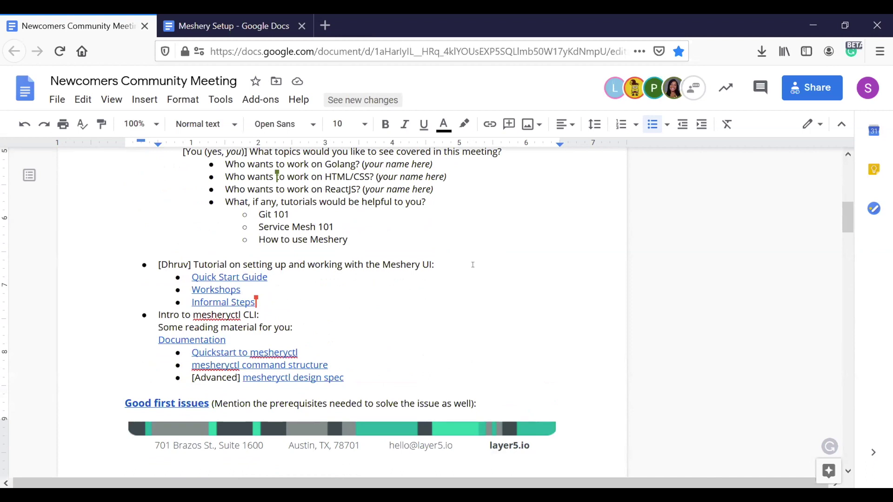
pyautogui.moveTo(849, 225)
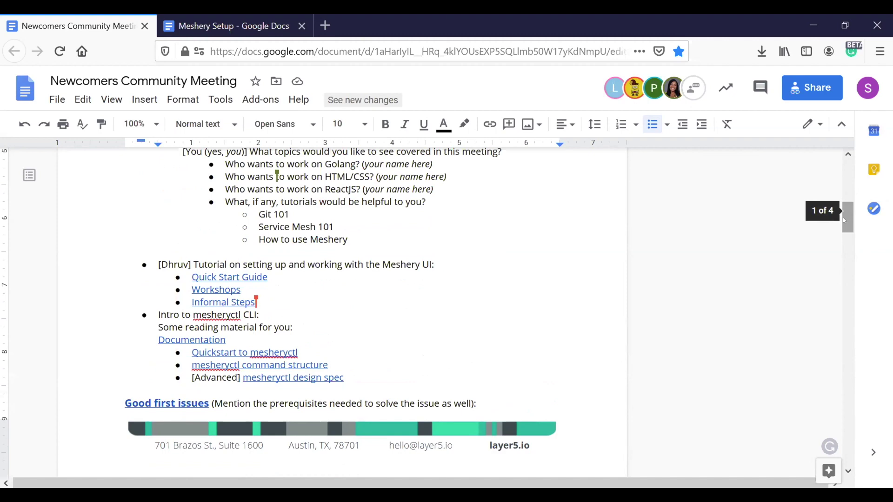
pyautogui.moveTo(845, 220); pyautogui.dragTo(845, 234)
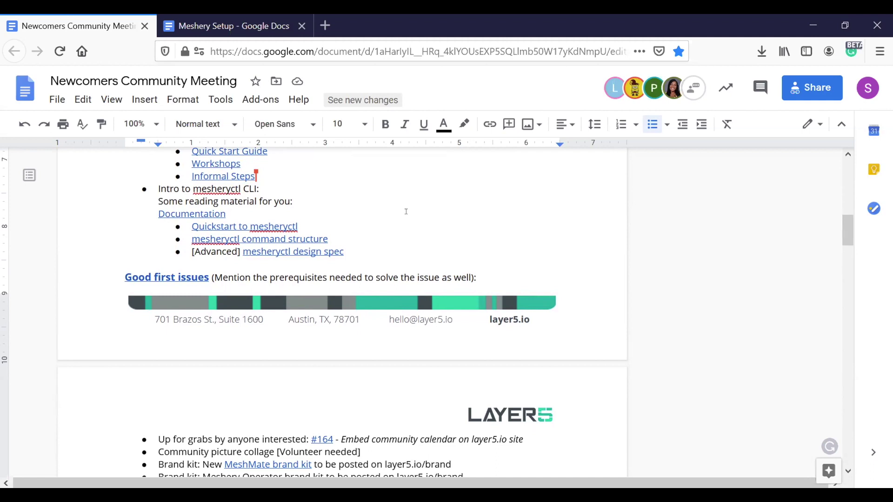
# - Open the Installation Guide linked from 'Quickstart to mesheryctl' in a new tab
pyautogui.click(158, 213)
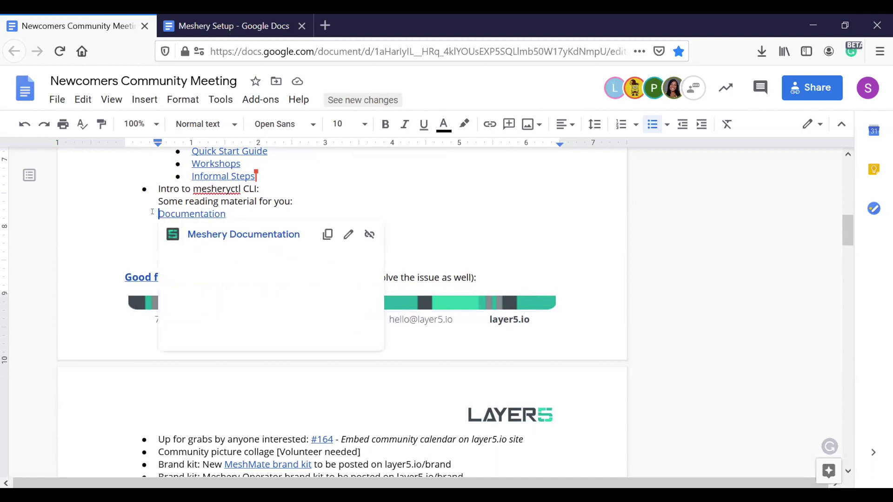
pyautogui.keyDown('shift'); pyautogui.click(356, 249); pyautogui.keyUp('shift')
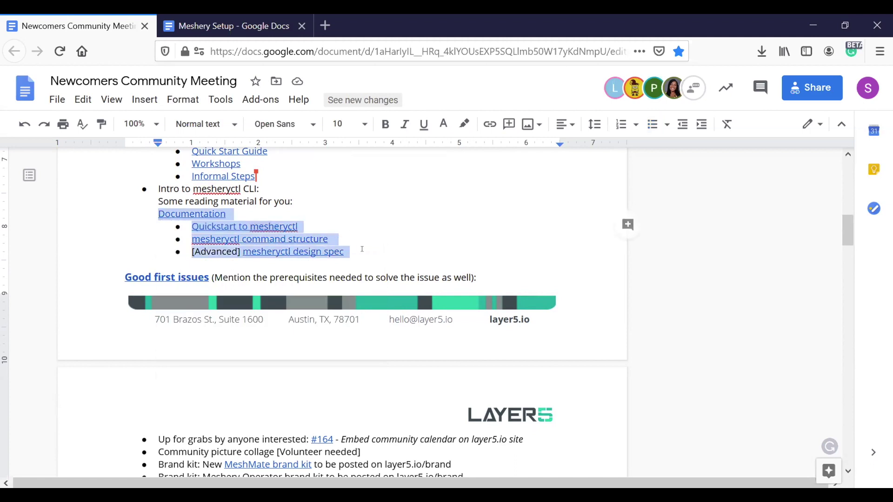
pyautogui.click(362, 249)
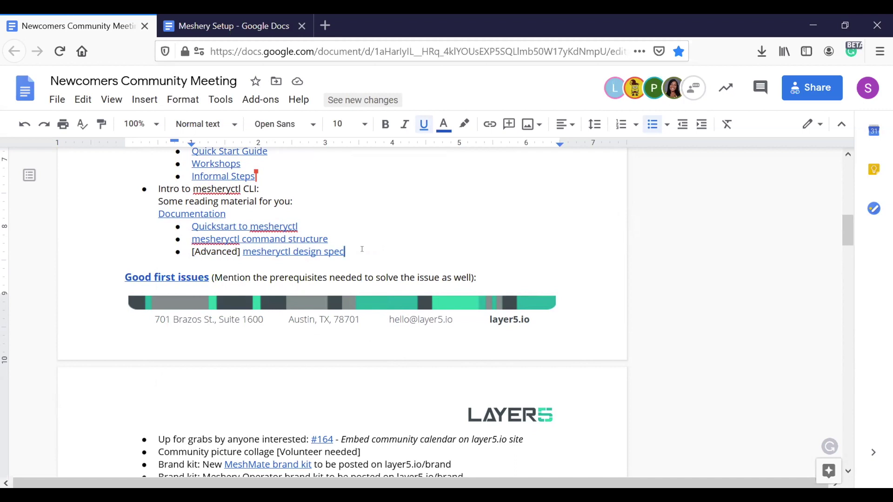
pyautogui.click(275, 227)
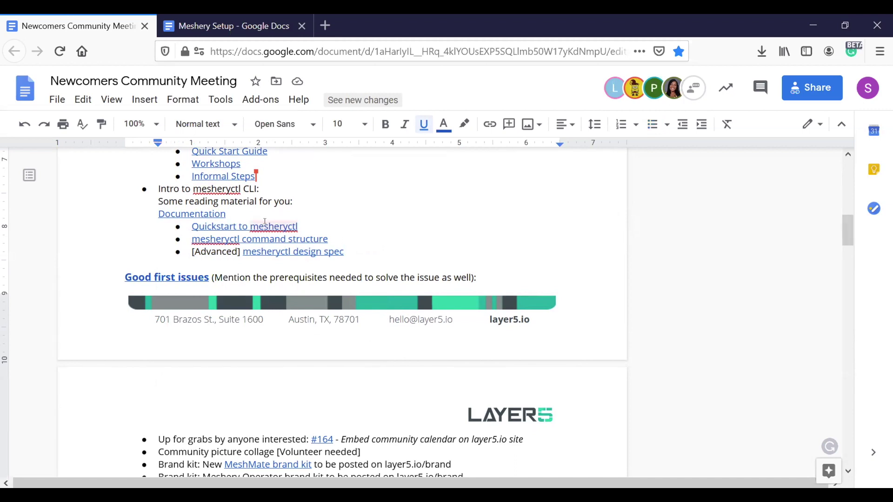
pyautogui.click(317, 248)
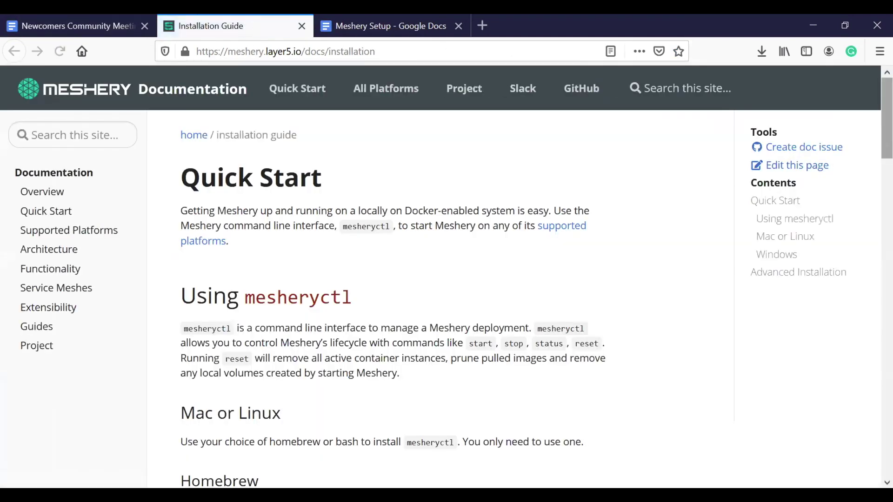
# - Scroll through the Installation Guide's Homebrew, Bash, Scoop and Advanced Installation sections
pyautogui.scroll(-7, 878, 204)
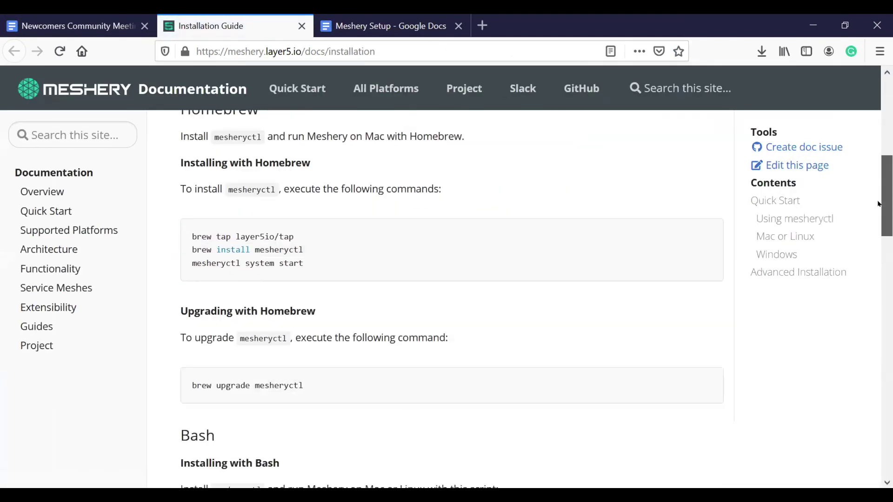
pyautogui.scroll(-20, 451, 297)
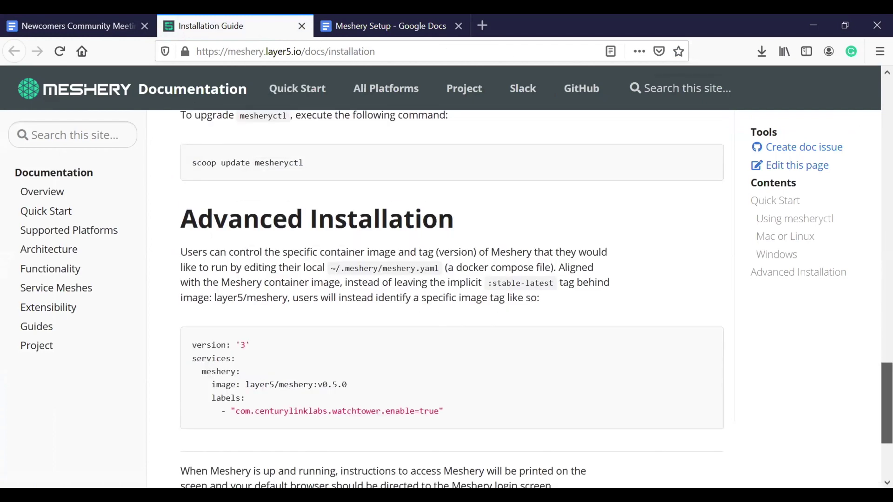
pyautogui.scroll(-3, 461, 152)
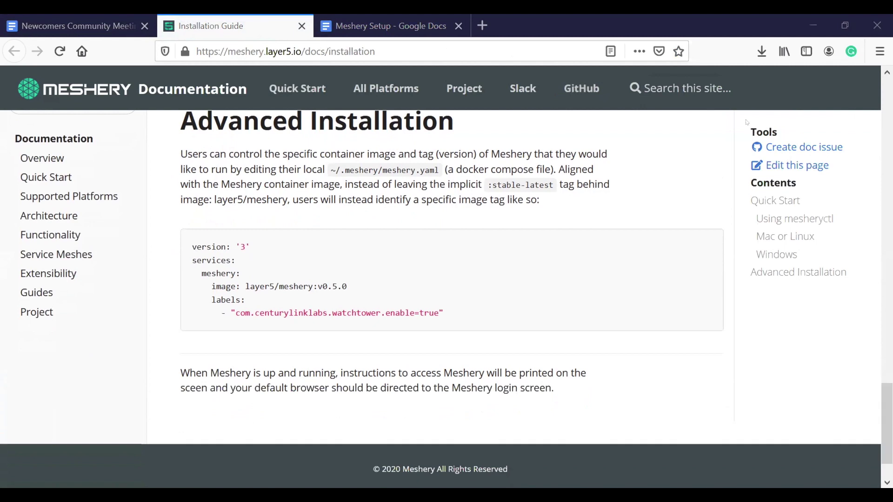
# - In the meeting notes, undo and redo the edit after 'Quickstart to mesheryctl', keeping the reading list intact
pyautogui.click(82, 17)
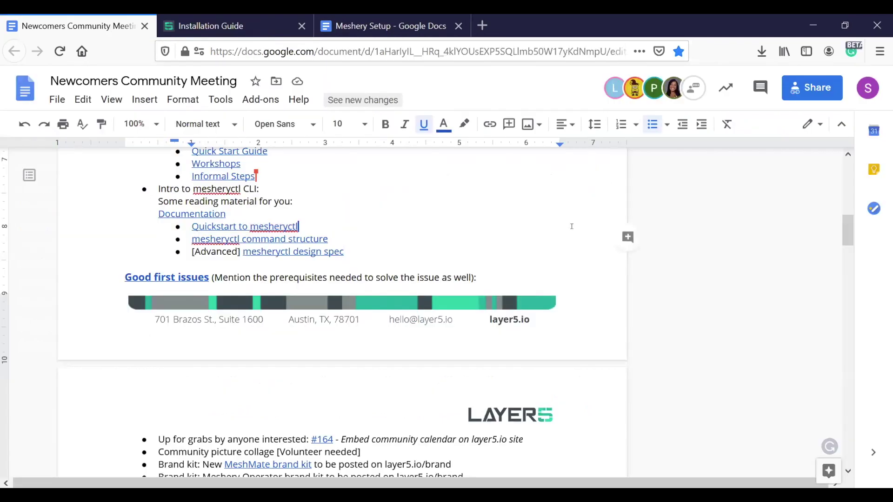
pyautogui.moveTo(845, 235)
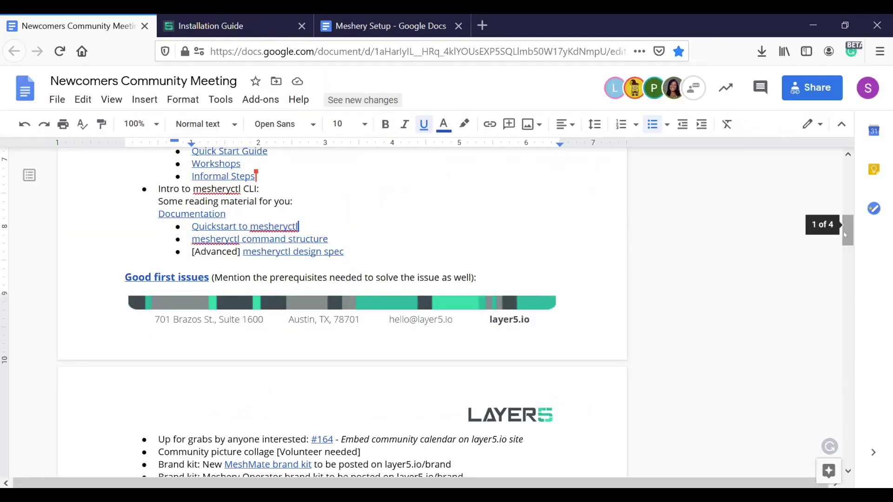
pyautogui.click(845, 235)
pyautogui.moveTo(845, 235)
pyautogui.mouseDown()
pyautogui.moveTo(849, 261)
pyautogui.moveTo(849, 226)
pyautogui.mouseUp()
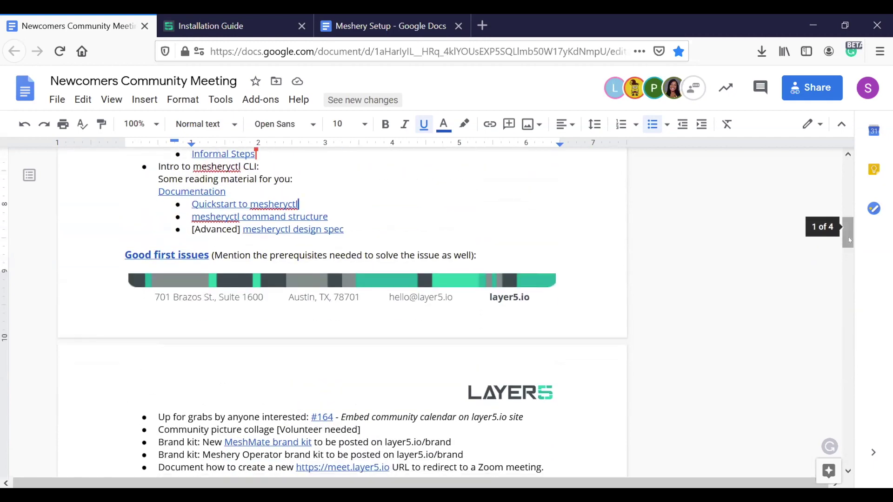
pyautogui.click(340, 204)
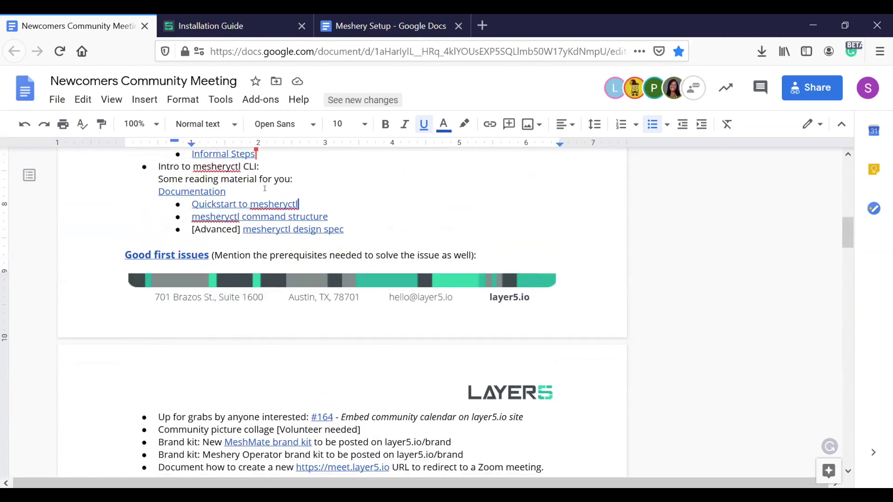
pyautogui.hotkey('ctrl', 'z')
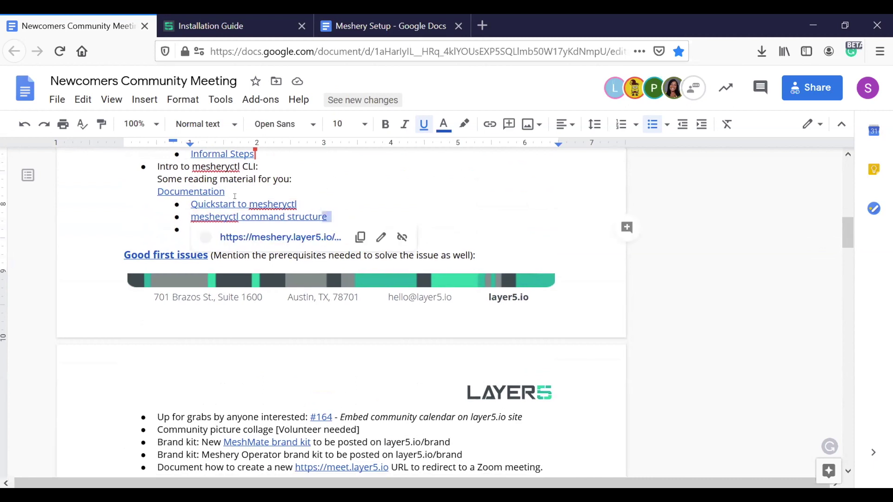
pyautogui.hotkey('ctrl', 'y')
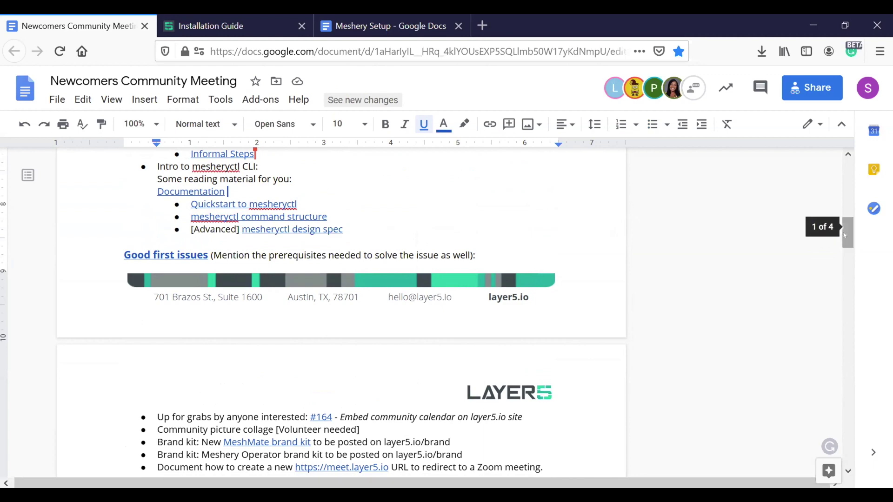
pyautogui.click(849, 261)
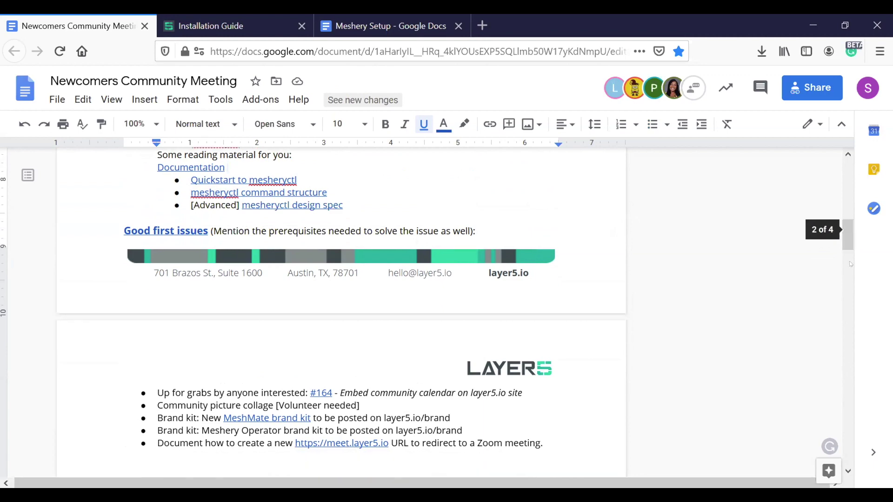
pyautogui.moveTo(850, 264); pyautogui.dragTo(850, 234)
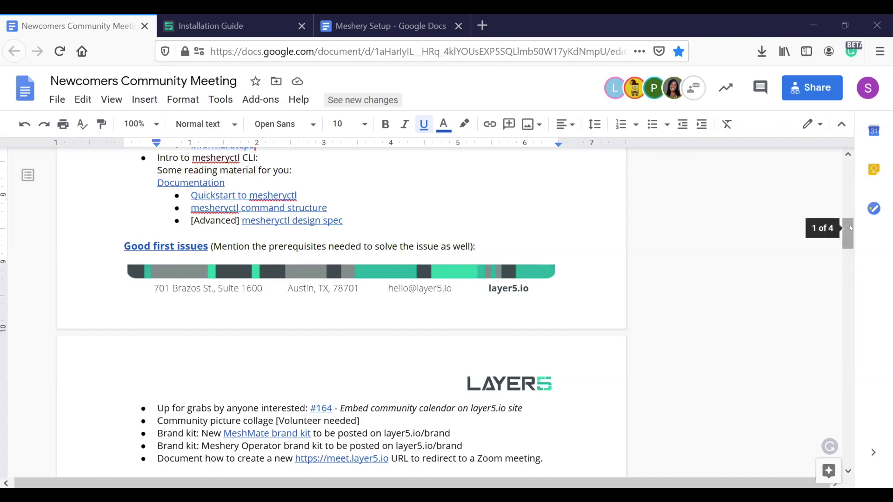
pyautogui.moveTo(850, 219)
pyautogui.mouseDown()
pyautogui.moveTo(850, 190)
pyautogui.moveTo(849, 206)
pyautogui.mouseUp()
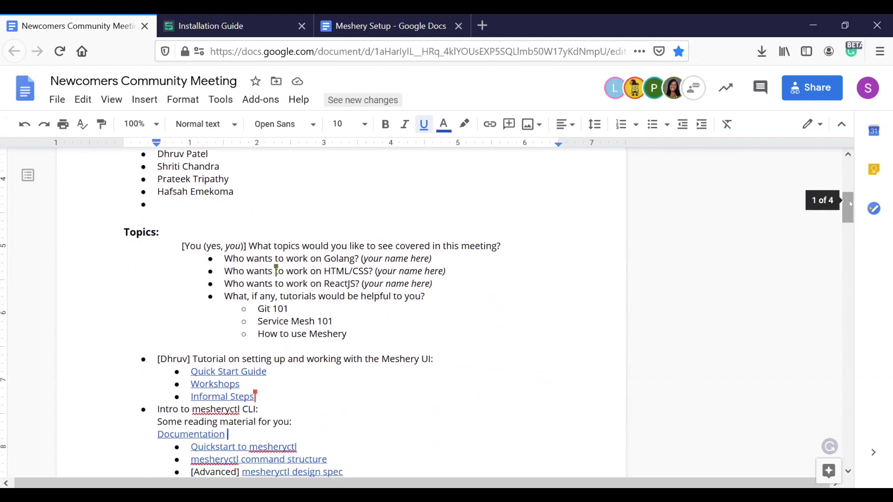
pyautogui.click(175, 241)
pyautogui.moveTo(177, 241); pyautogui.dragTo(249, 241)
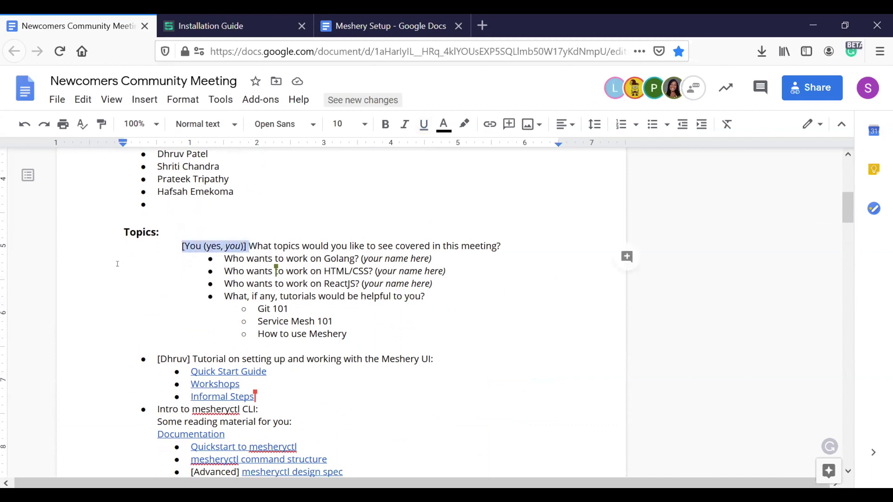
pyautogui.click(174, 241)
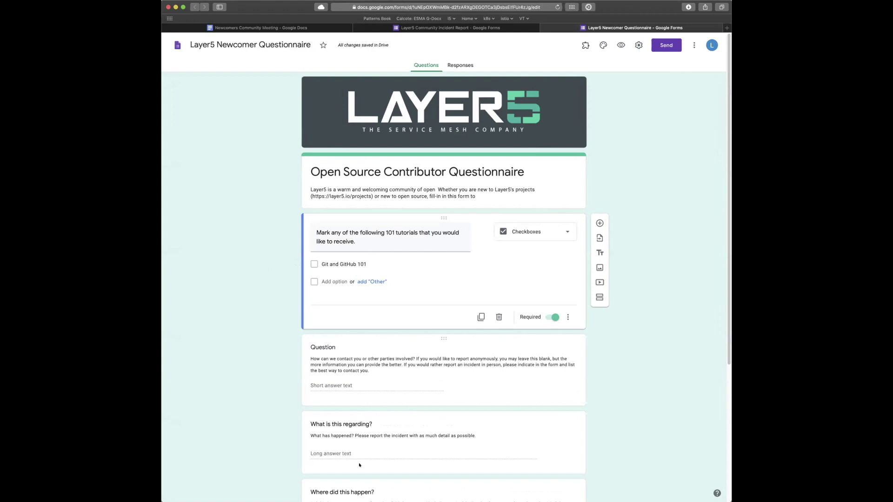
# - Delete the untitled short-answer question and start editing the 'Git and GitHub 101' option
pyautogui.click(343, 399)
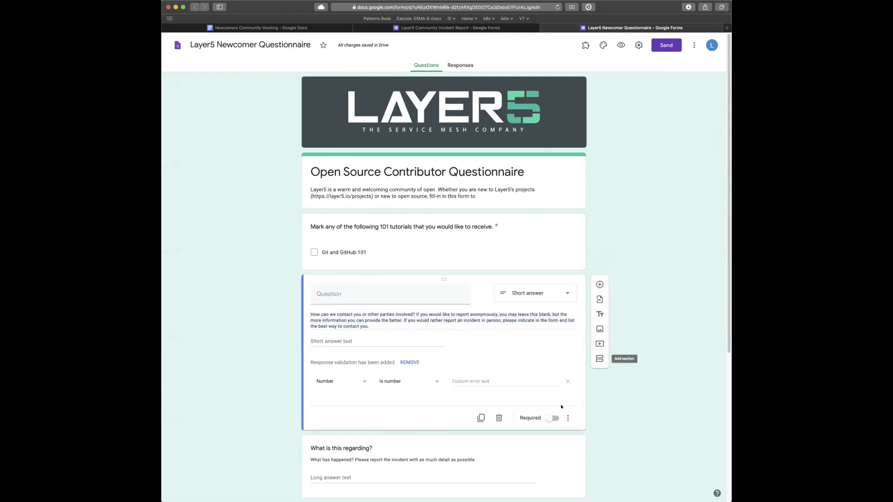
pyautogui.click(498, 418)
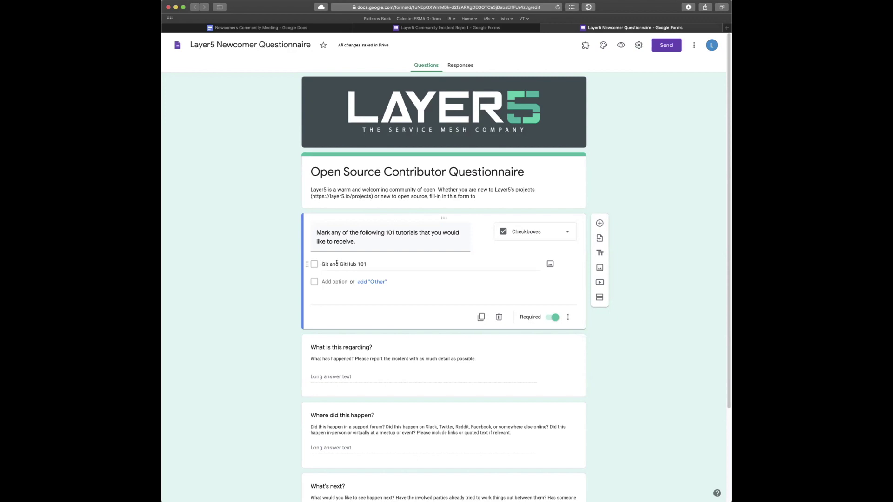
pyautogui.click(354, 264)
pyautogui.doubleClick(349, 263)
pyautogui.doubleClick(324, 264)
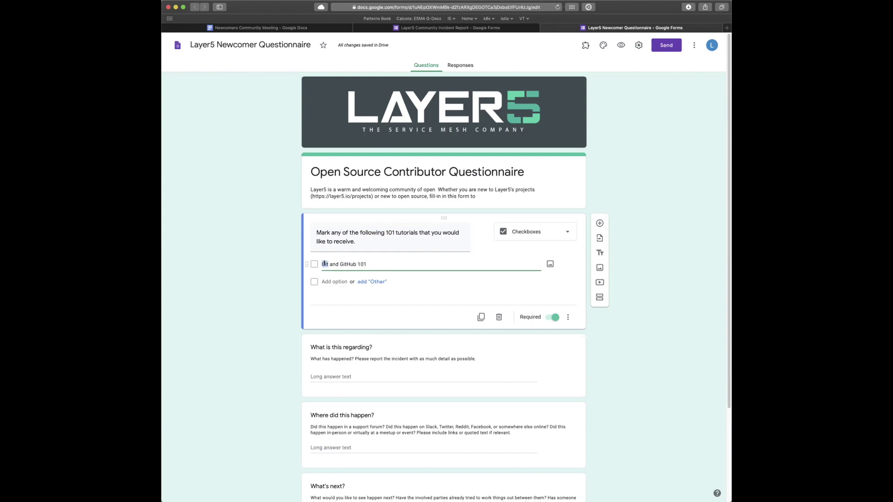
pyautogui.click(371, 259)
# - Narrow the Safari window and copy the questionnaire's web address from the address bar
pyautogui.moveTo(727, 266); pyautogui.dragTo(668, 266)
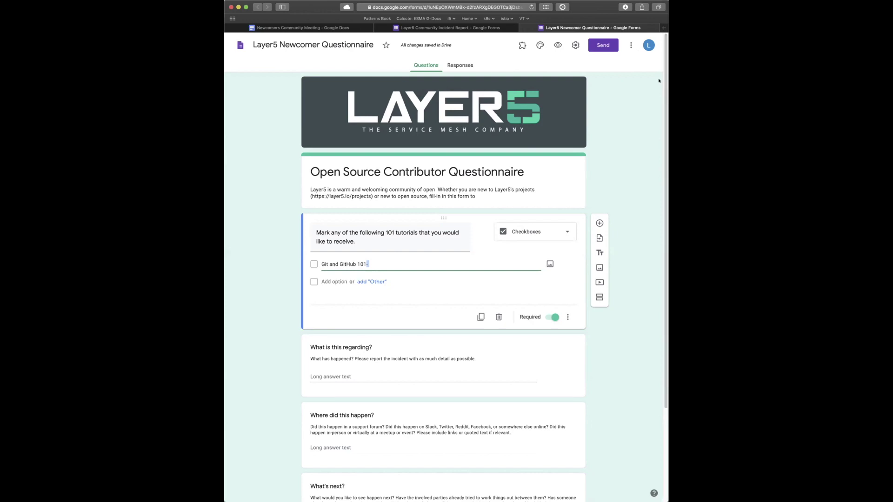
pyautogui.click(473, 7)
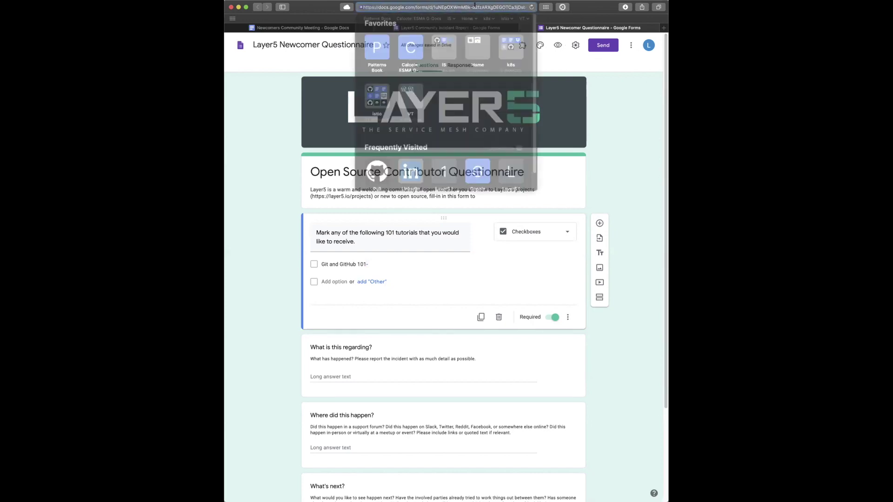
pyautogui.rightClick(473, 8)
pyautogui.click(505, 17)
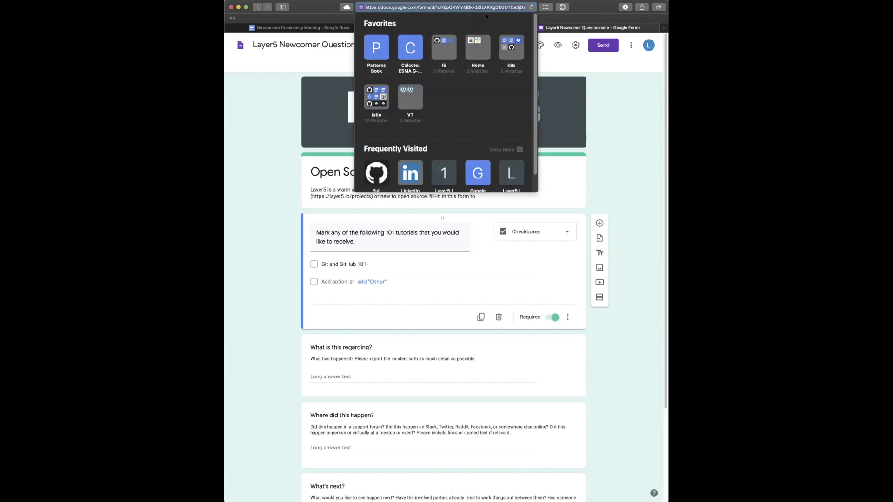
pyautogui.click(612, 137)
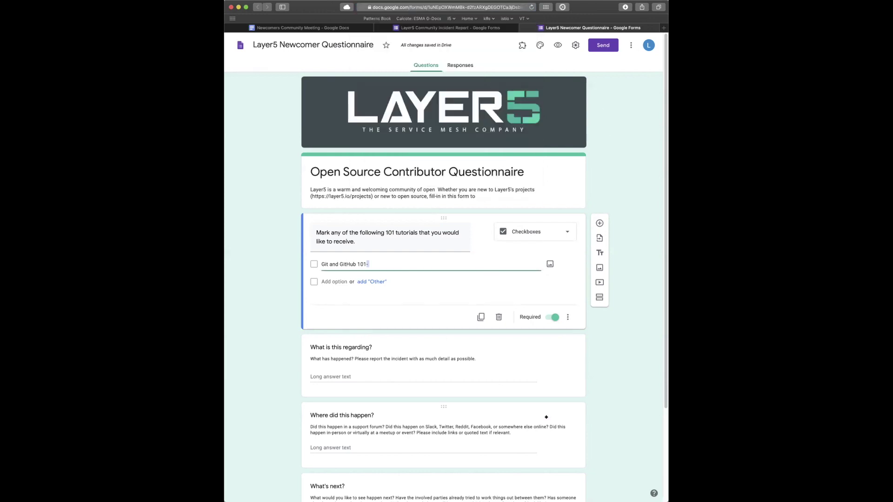
# - Delete the 'What is this regarding?', 'Where did this happen?' and 'What's next?' questions
pyautogui.click(573, 380)
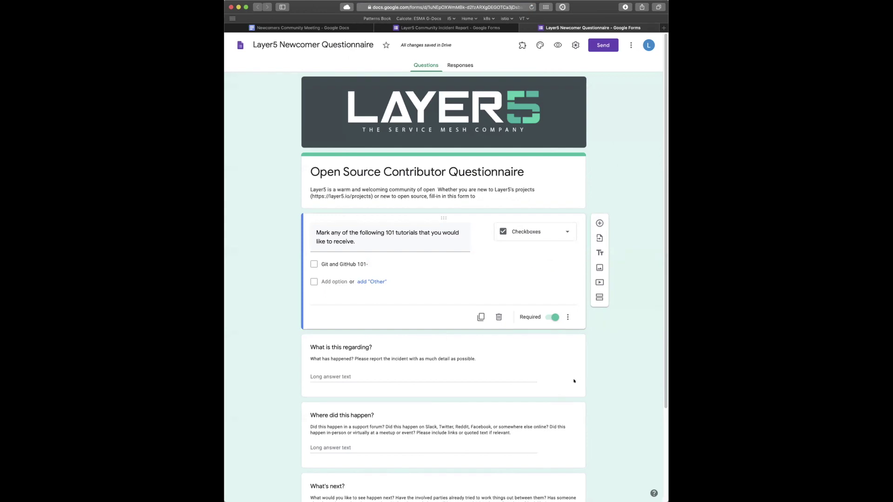
pyautogui.click(485, 376)
pyautogui.click(500, 366)
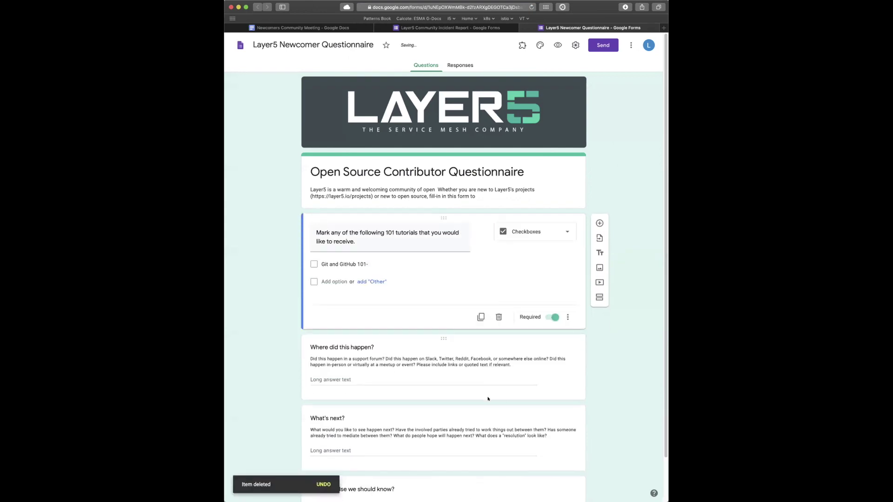
pyautogui.click(494, 376)
pyautogui.click(500, 370)
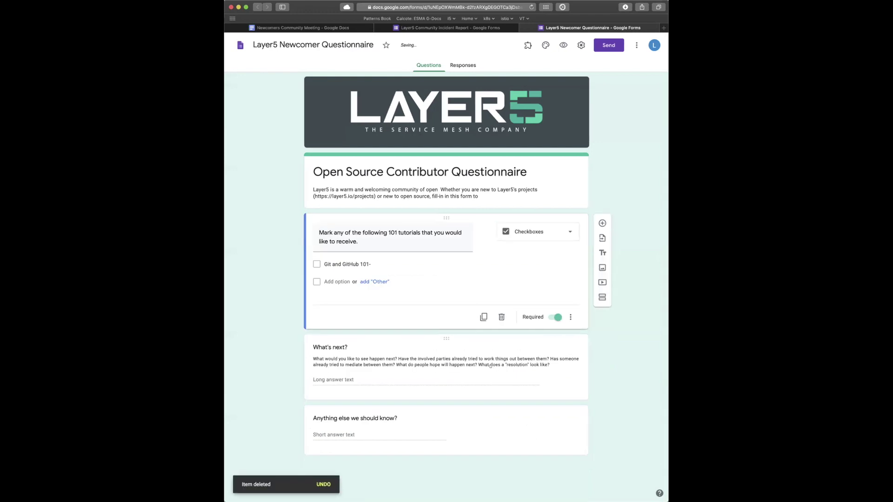
pyautogui.click(496, 371)
pyautogui.click(499, 370)
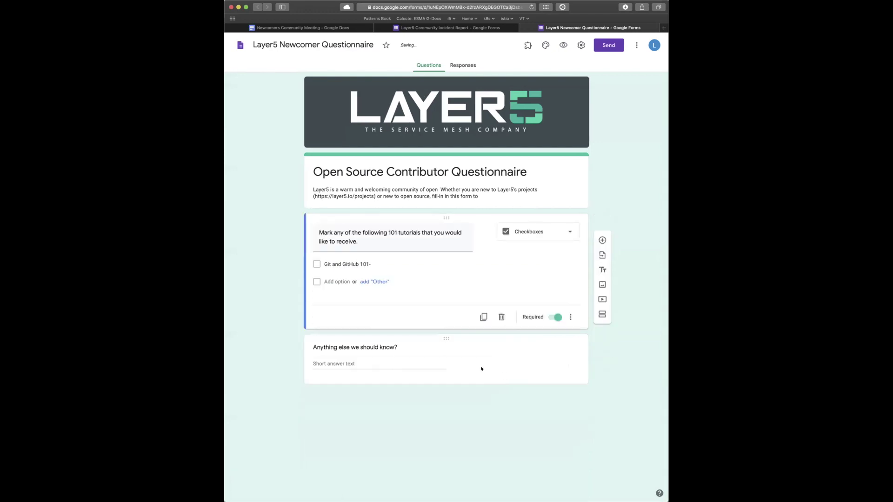
# - Retitle the 'Anything else we should know?' question to 'Hacktoberfest! Yes. So true.'
pyautogui.click(422, 351)
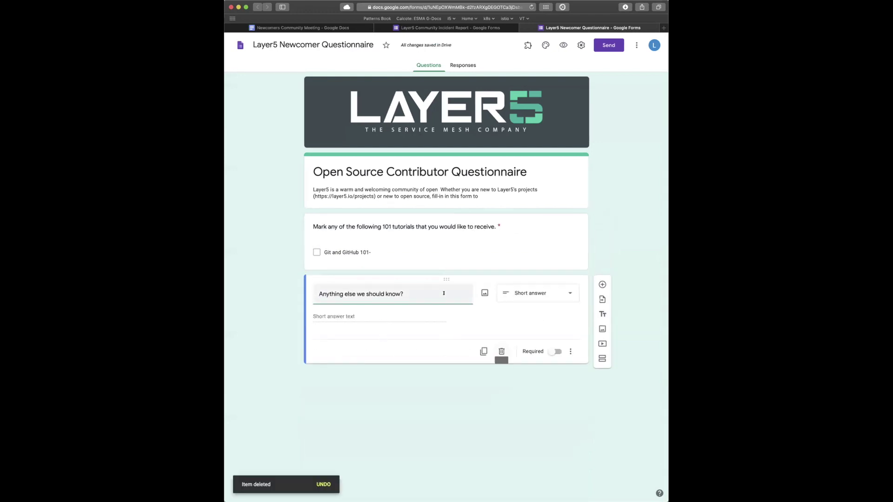
pyautogui.moveTo(444, 293); pyautogui.dragTo(314, 289)
pyautogui.write('Ha')
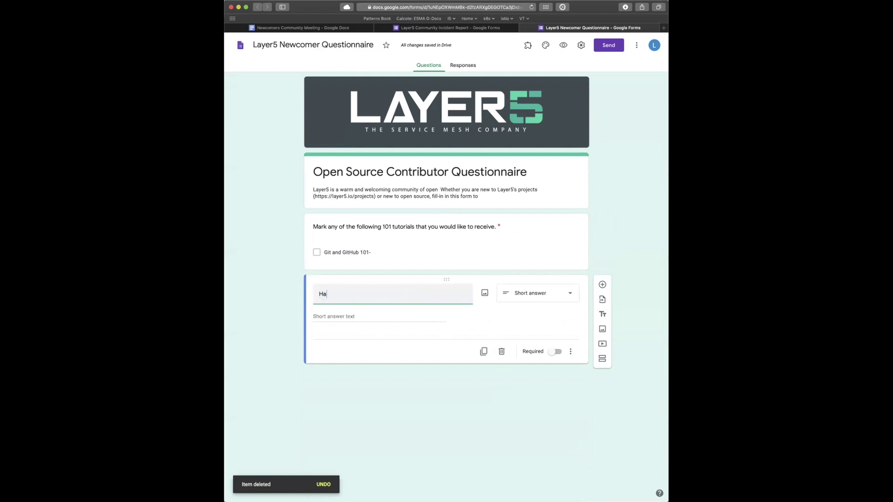
pyautogui.write('cktoberg')
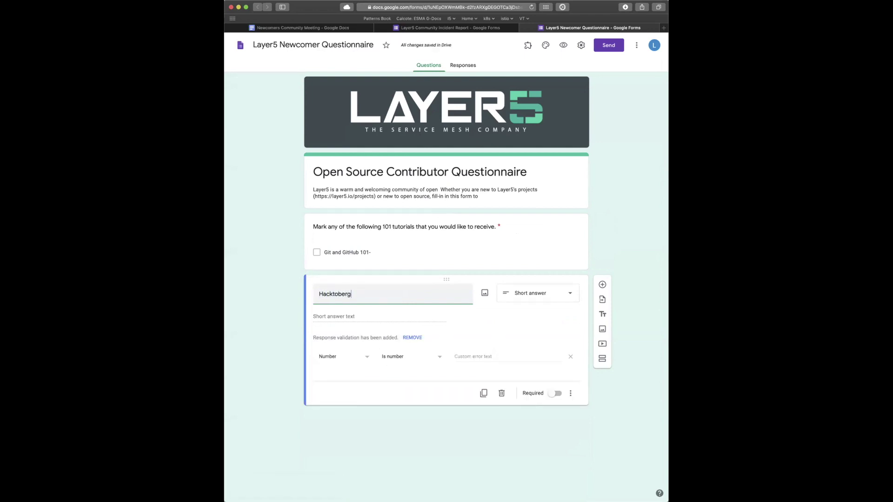
pyautogui.press('BackSpace')
pyautogui.write('fest! Yes. So true.')
# - Retype the first tutorial option as 'Git and GitHub 101', add a second option, and go back to the notes
pyautogui.click(379, 226)
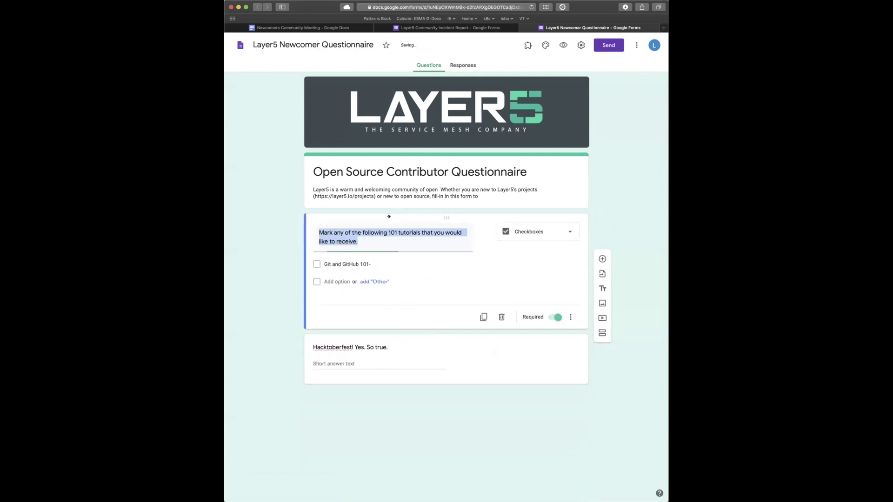
pyautogui.click(366, 264)
pyautogui.press('BackSpace')
pyautogui.hotkey('ctrl', 'z')
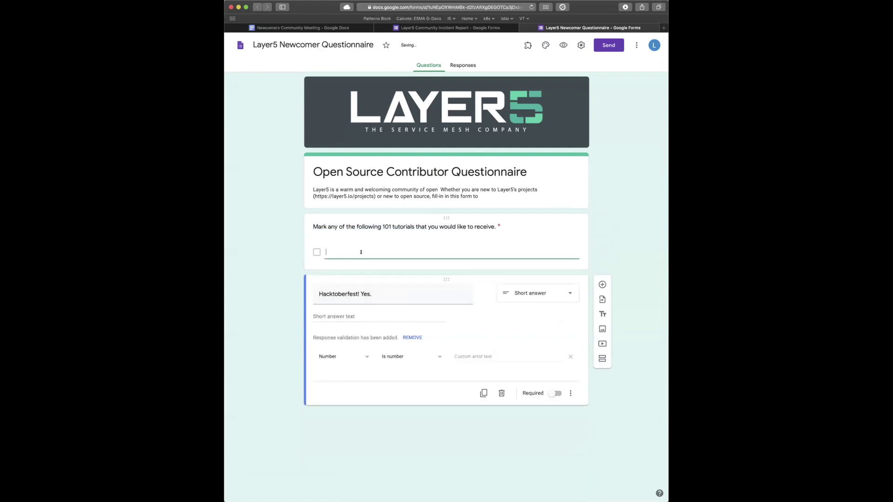
pyautogui.write('Git and GitHub 101')
pyautogui.press('Return')
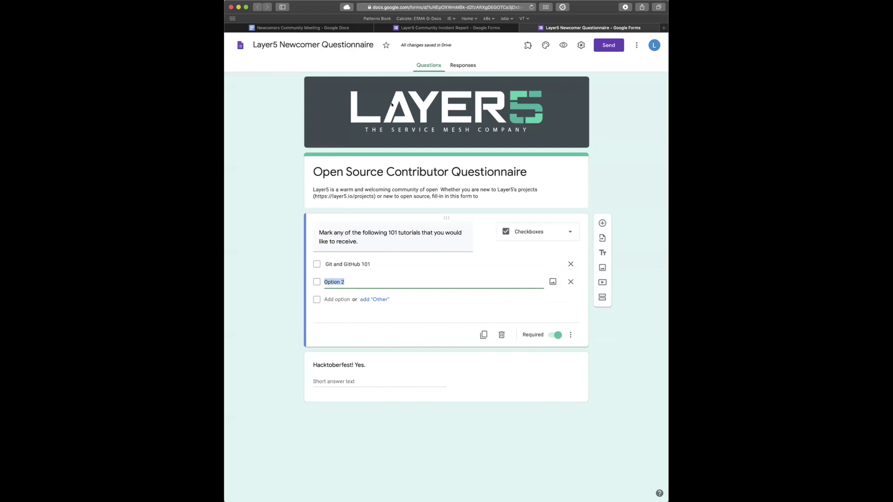
pyautogui.click(353, 28)
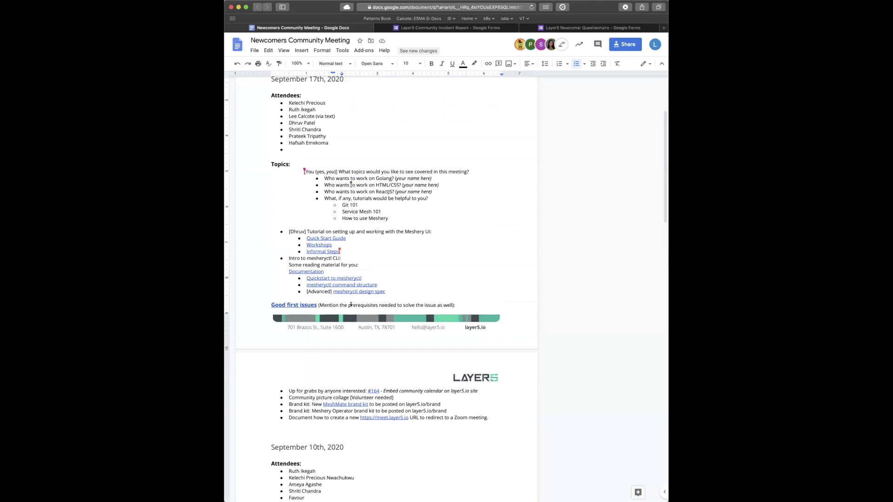
# - Insert a bullet above 'Up for grabs': 'Issues with “Good First Issue” label also need the “Hacktober'
pyautogui.click(285, 389)
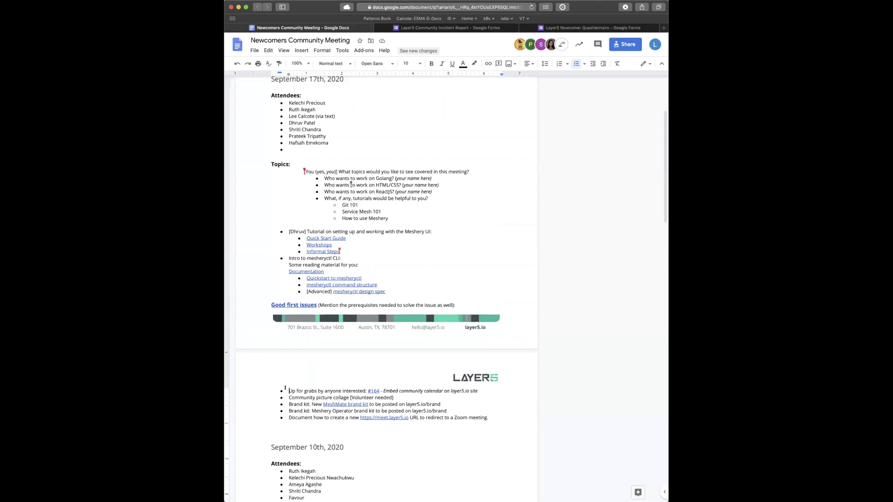
pyautogui.press('Return')
pyautogui.press('Up')
pyautogui.write('Goo')
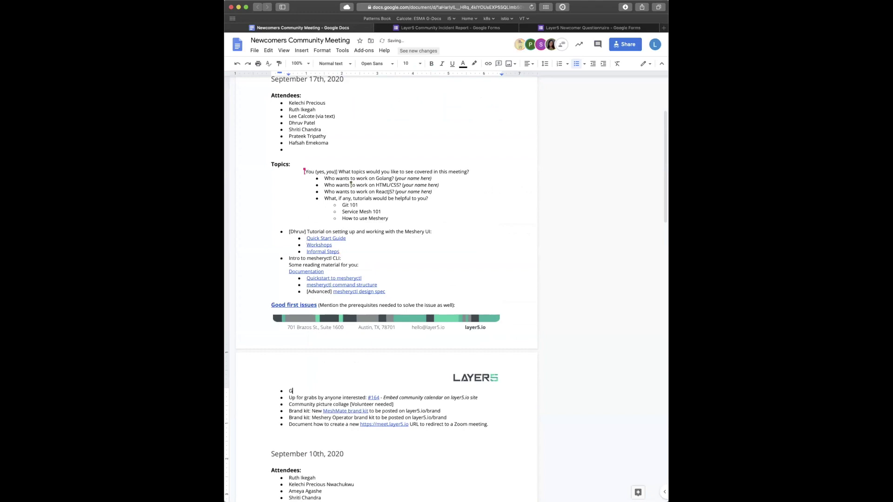
pyautogui.write('First')
pyautogui.write('"')
pyautogui.press('End')
pyautogui.write('label')
pyautogui.press('super+Left')
pyautogui.write('Issue')
pyautogui.press('BackSpace')
pyautogui.write('s with “Good First Issue” label also need the “Hack')
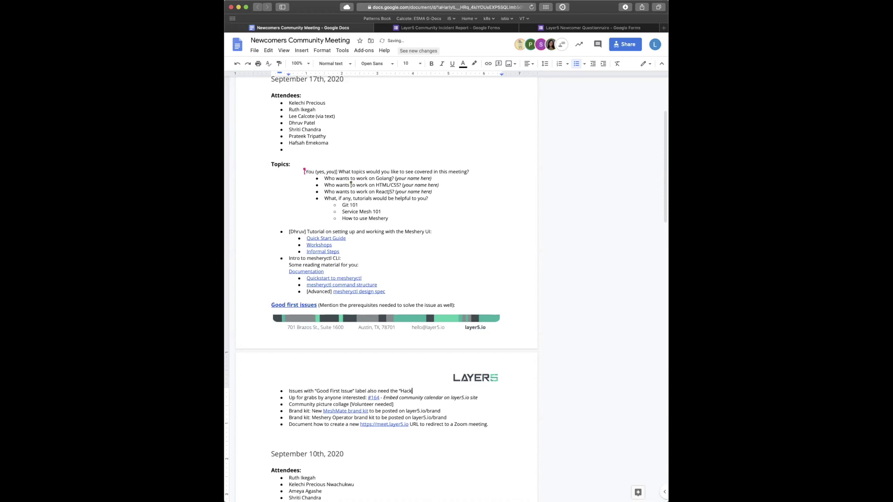
pyautogui.write('tober')
# - Complete the new bullet's label as “Hacktoberfest” with its closing quote
pyautogui.write('fest"')
pyautogui.press('Left')
pyautogui.press('Left')
pyautogui.press('Left')
pyautogui.press('Left')
pyautogui.press('Left')
pyautogui.press('Left')
pyautogui.press('Left')
pyautogui.press('Left')
pyautogui.press('Left')
pyautogui.press('Left')
pyautogui.press('Left')
pyautogui.press('Left')
pyautogui.moveTo(434, 390); pyautogui.dragTo(284, 390)
pyautogui.click(284, 390)
pyautogui.moveTo(416, 389); pyautogui.dragTo(285, 389)
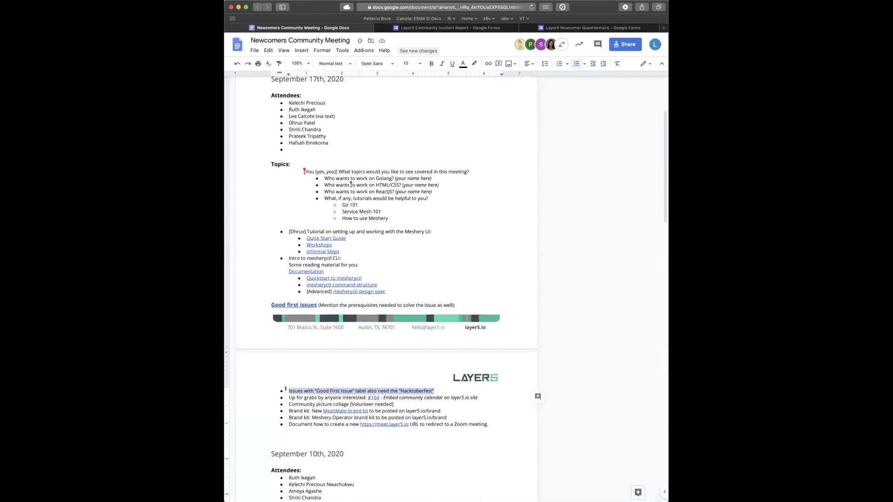
pyautogui.click(286, 388)
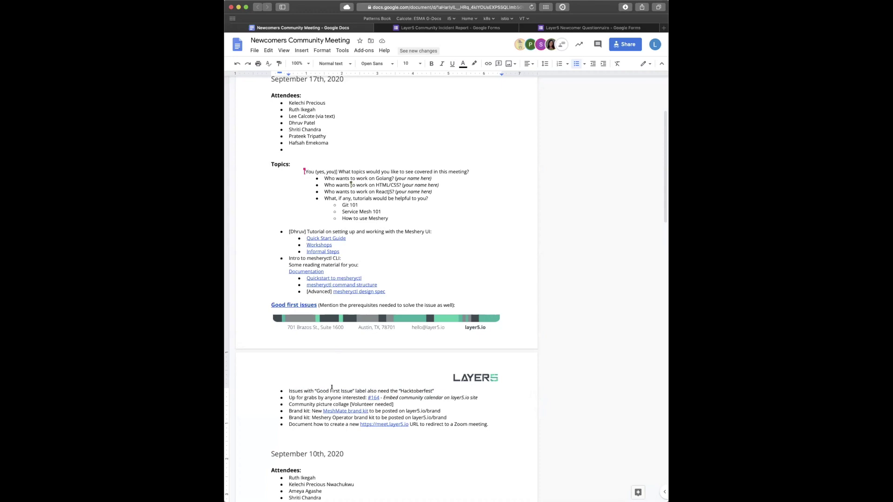
# - Change the label in the bullet from 'Hacktoberfest' to lowercase 'hacktoberfest'
pyautogui.moveTo(438, 389); pyautogui.dragTo(397, 389)
pyautogui.press('Left')
pyautogui.press('Delete')
pyautogui.write('h')
pyautogui.moveTo(432, 389); pyautogui.dragTo(396, 389)
pyautogui.click(440, 388)
pyautogui.moveTo(434, 388); pyautogui.dragTo(397, 389)
pyautogui.click(451, 390)
pyautogui.click(432, 394)
pyautogui.moveTo(433, 388); pyautogui.dragTo(397, 388)
# - Copy the questionnaire form's web address from the Forms tab
pyautogui.click(588, 28)
pyautogui.click(442, 7)
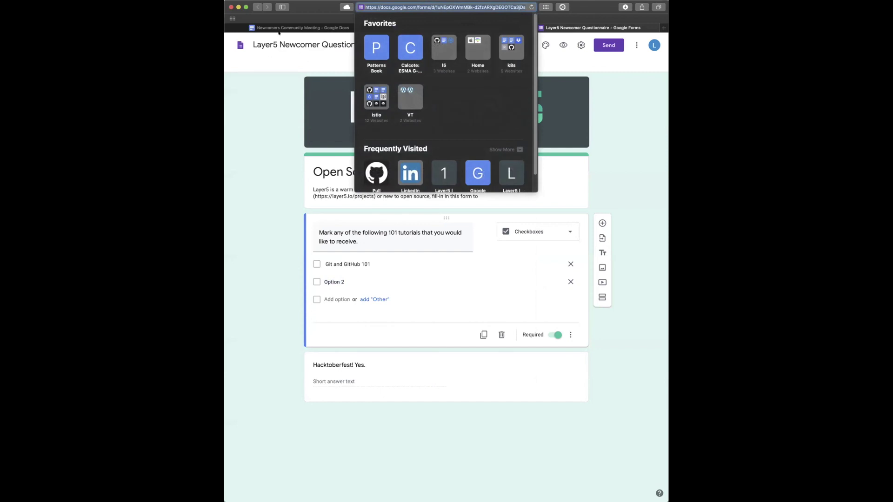
pyautogui.click(283, 28)
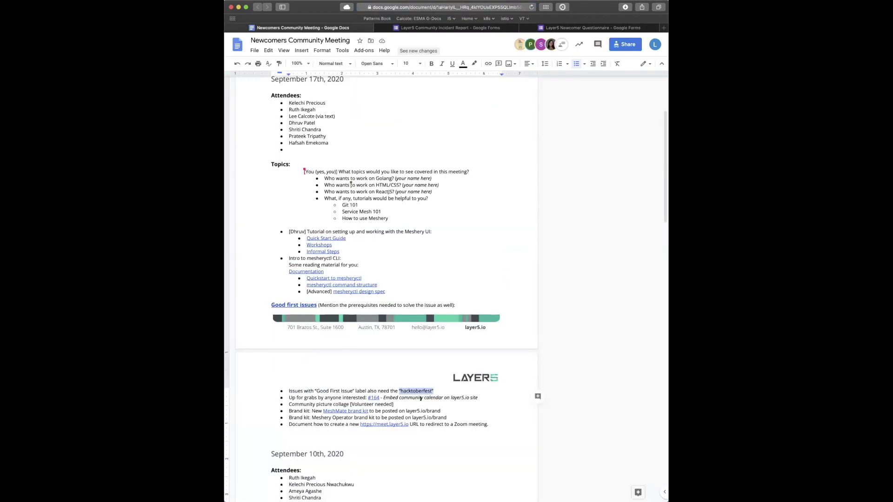
# - Below the bullets, add 'Potential questionnaire to create and send out' with the pasted form link
pyautogui.click(440, 388)
pyautogui.press('Right')
pyautogui.press('Return')
pyautogui.press('Return')
pyautogui.write('POt')
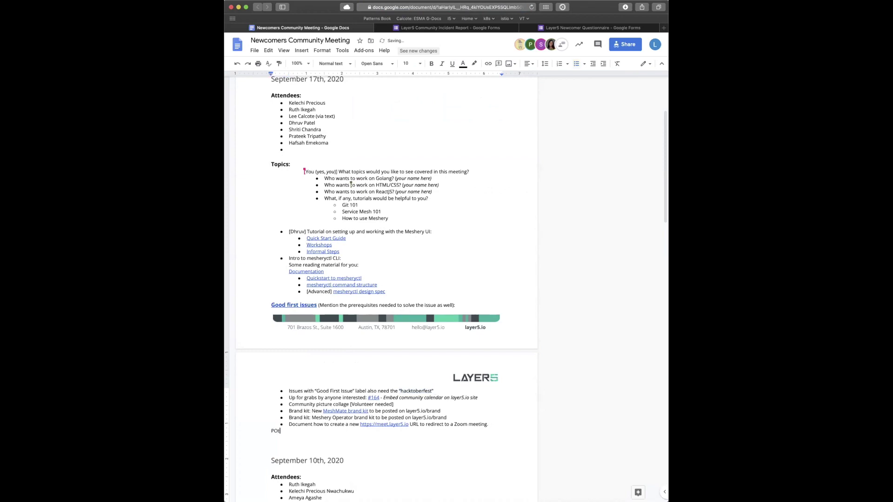
pyautogui.write('entianl questionnaire to send out')
pyautogui.press('BackSpace')
pyautogui.write('o')
pyautogui.press('Return')
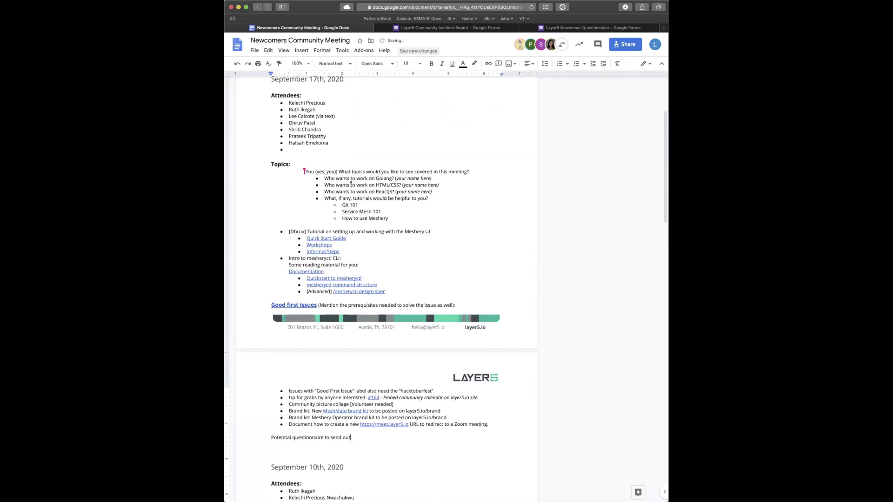
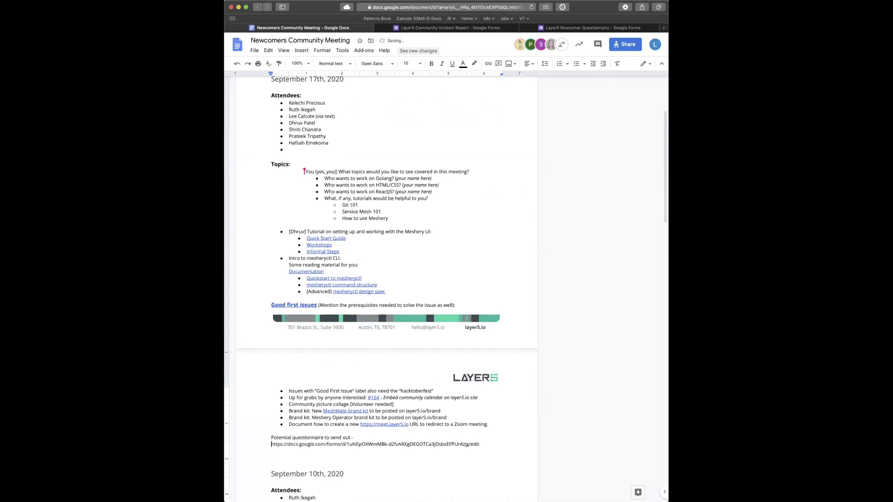
pyautogui.click(330, 438)
pyautogui.write('create and')
pyautogui.click(480, 444)
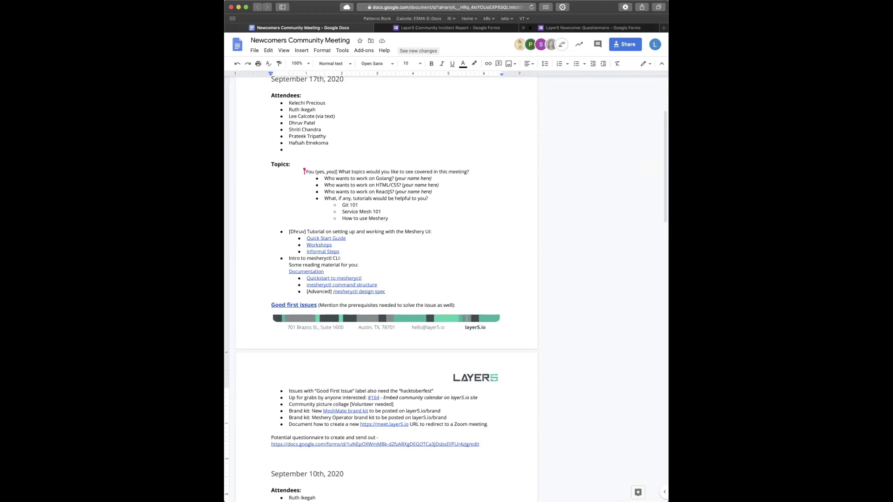
pyautogui.click(531, 28)
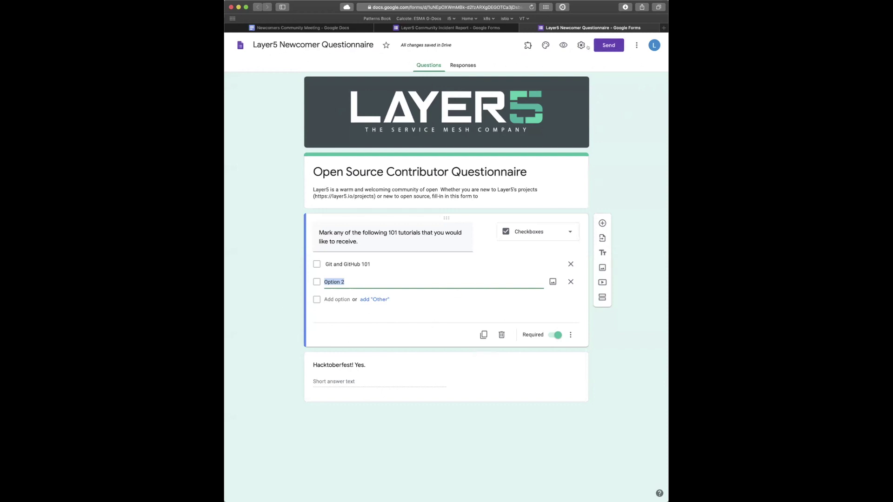
# - Link the questionnaire's responses to a newly created Google Sheets spreadsheet
pyautogui.click(463, 66)
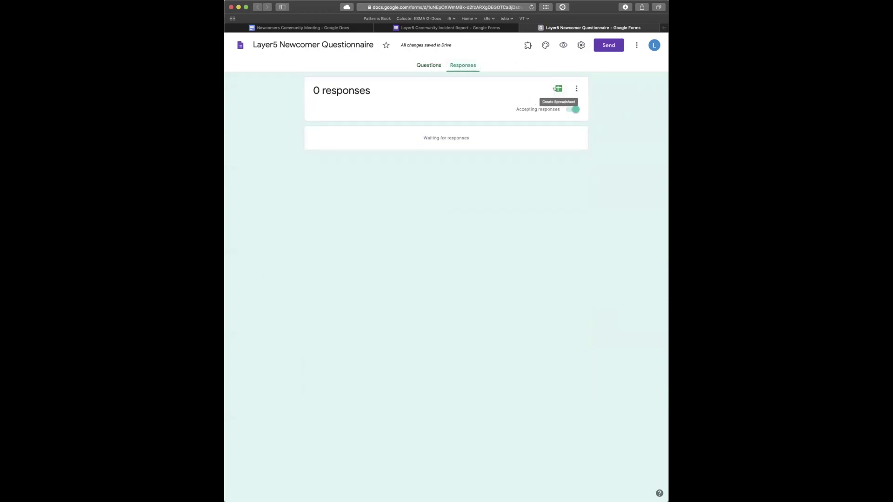
pyautogui.click(556, 89)
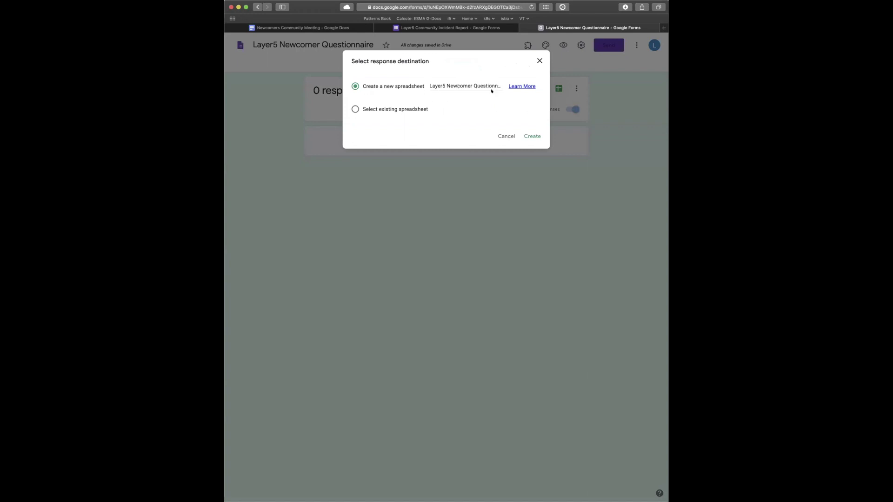
pyautogui.click(531, 136)
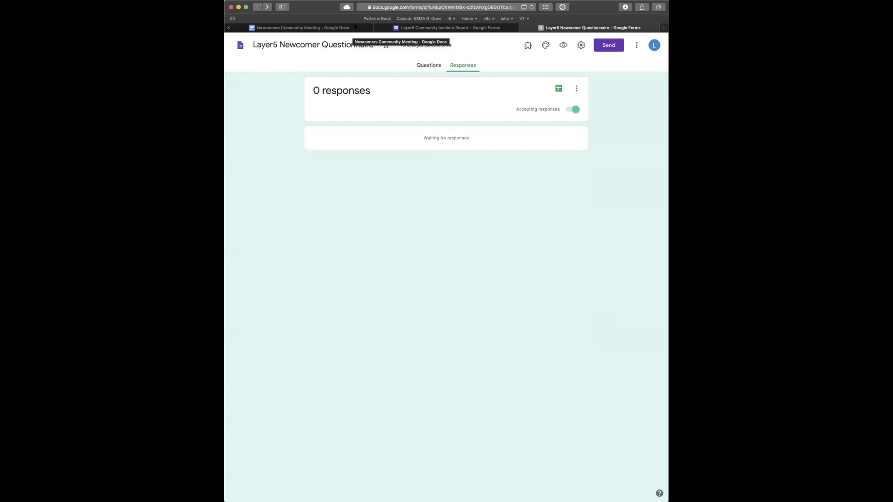
pyautogui.click(418, 65)
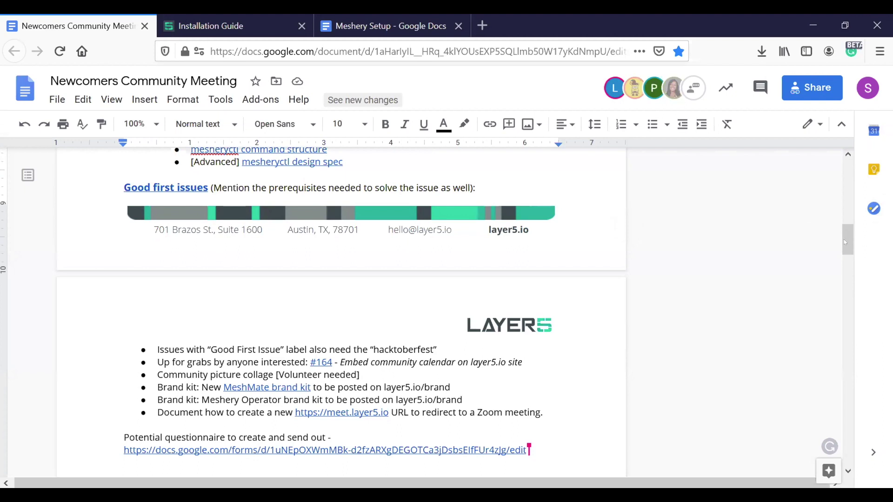
# - Scroll to the #164 issue link in the notes and open it in a new tab
pyautogui.moveTo(843, 243); pyautogui.dragTo(842, 257)
pyautogui.click(362, 210)
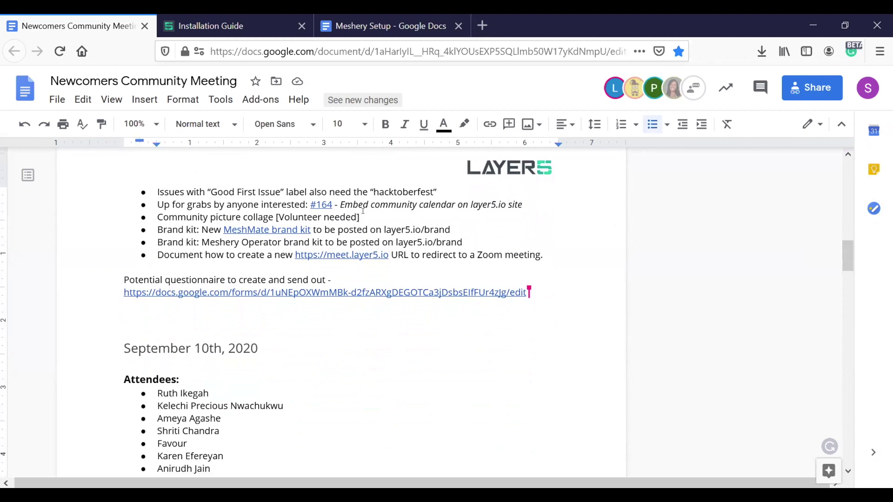
pyautogui.click(325, 199)
pyautogui.click(325, 199)
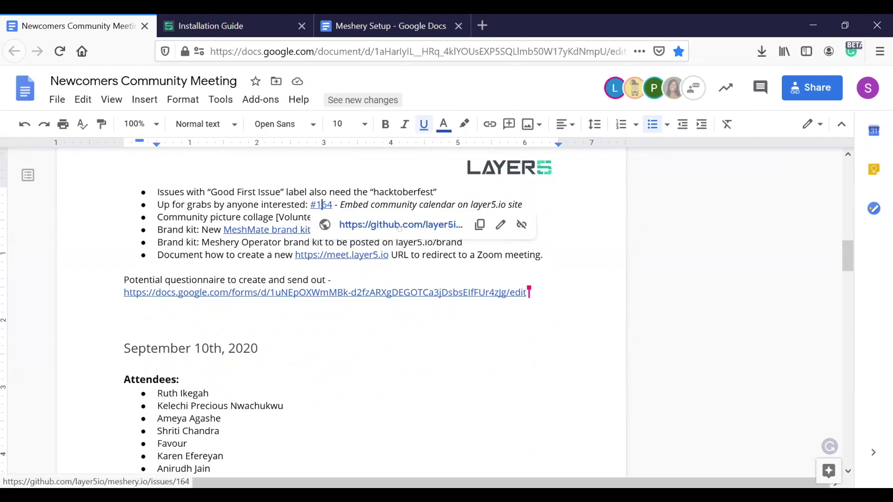
pyautogui.click(399, 226)
pyautogui.click(153, 19)
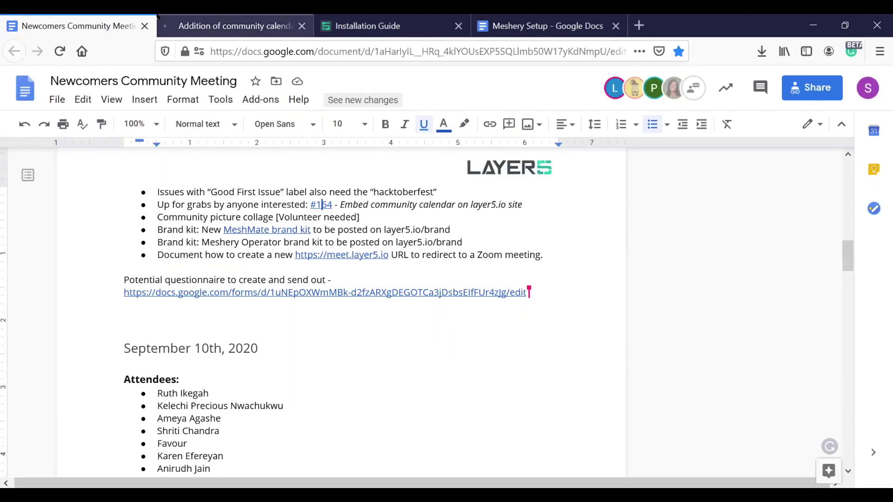
# - Read through GitHub issue #164 on adding a community calendar, then return to the meeting notes
pyautogui.click(232, 26)
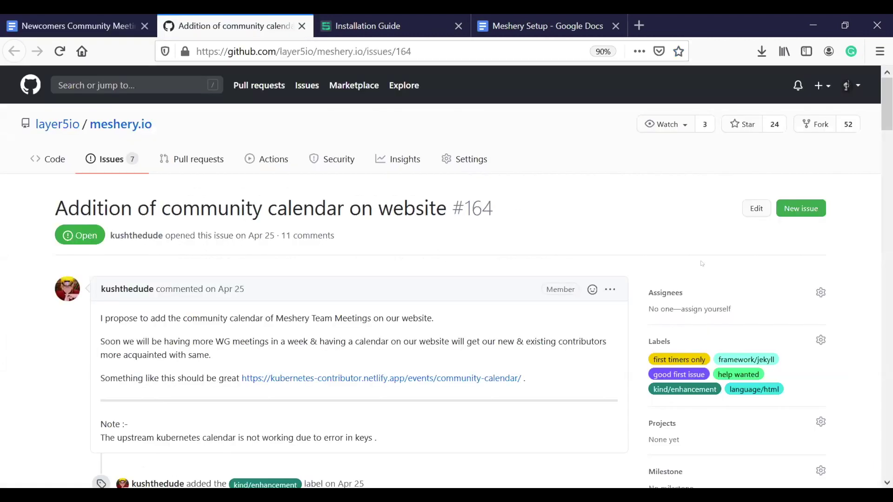
pyautogui.scroll(-3, 447, 279)
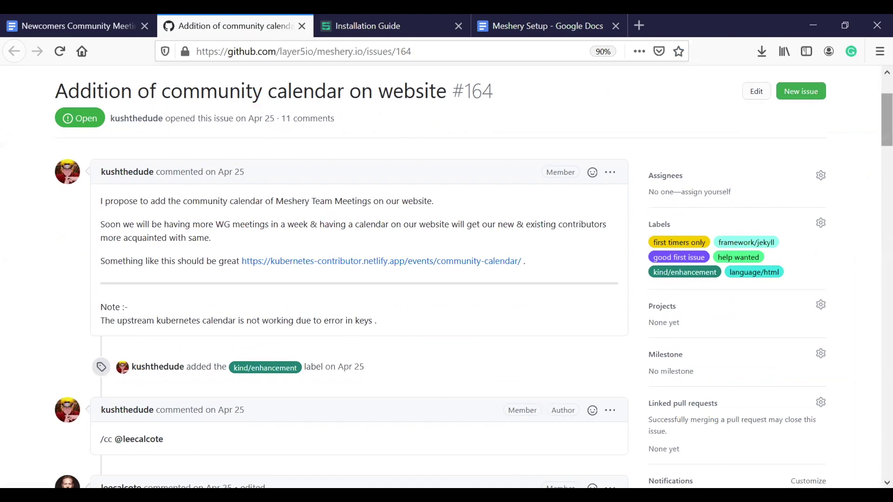
pyautogui.scroll(-5, 887, 120)
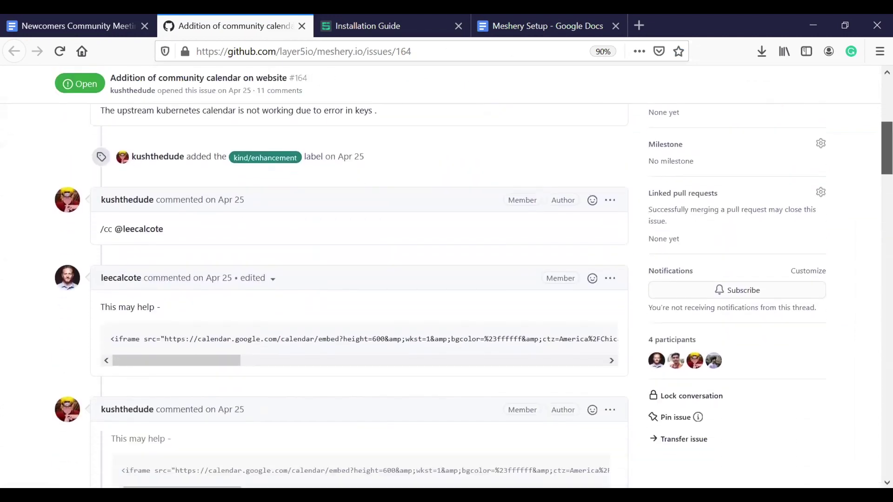
pyautogui.scroll(-5, 887, 120)
pyautogui.scroll(-4, 354, 293)
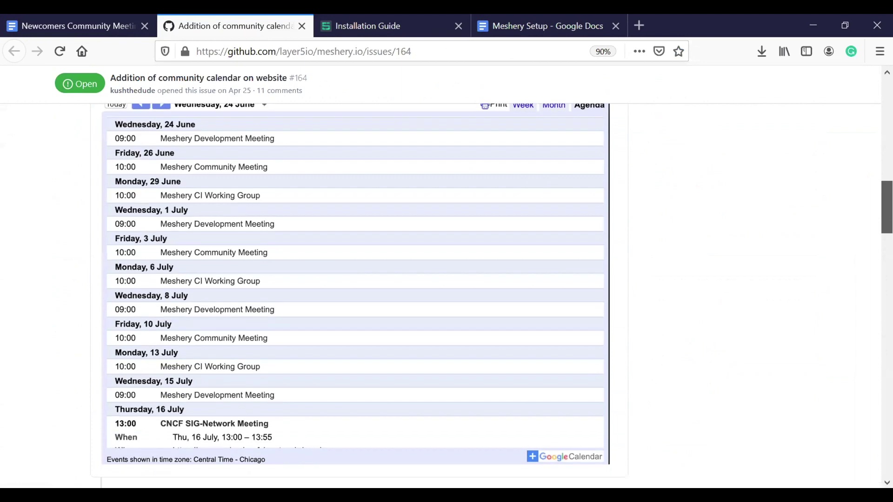
pyautogui.scroll(-1, 354, 293)
pyautogui.scroll(5, 353, 293)
pyautogui.scroll(-10, 354, 293)
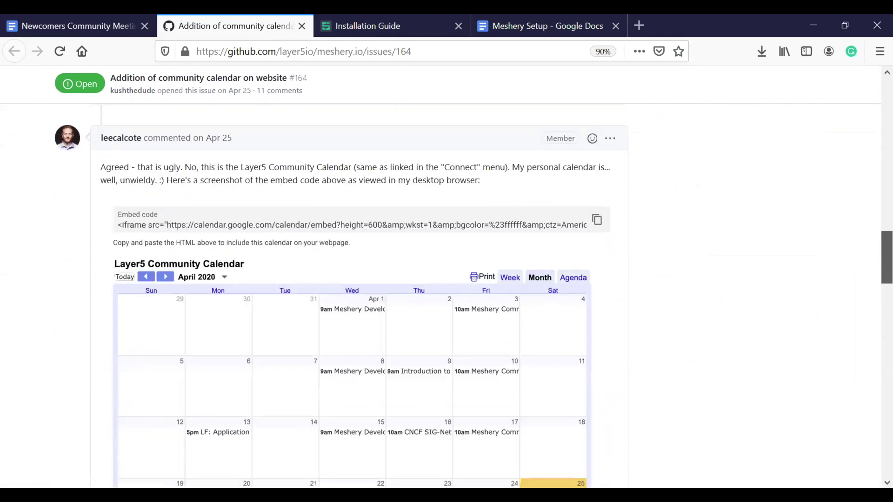
pyautogui.scroll(1, 354, 293)
pyautogui.scroll(-9, 354, 293)
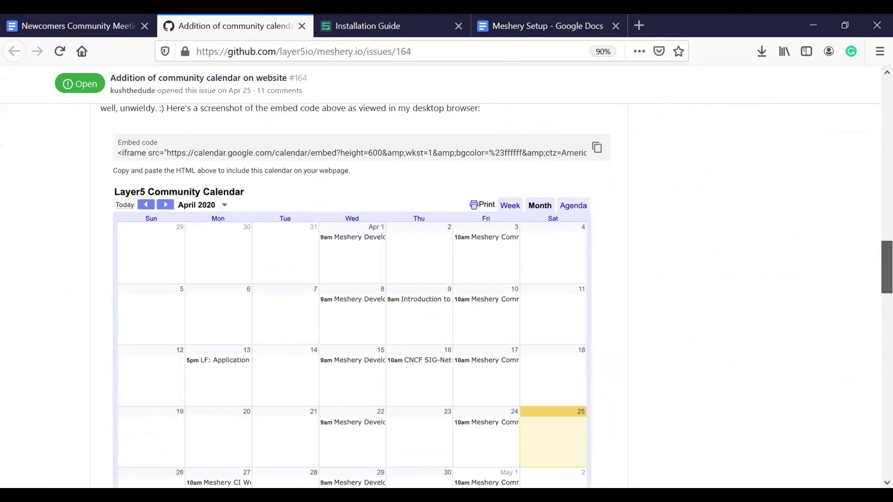
pyautogui.scroll(-10, 873, 404)
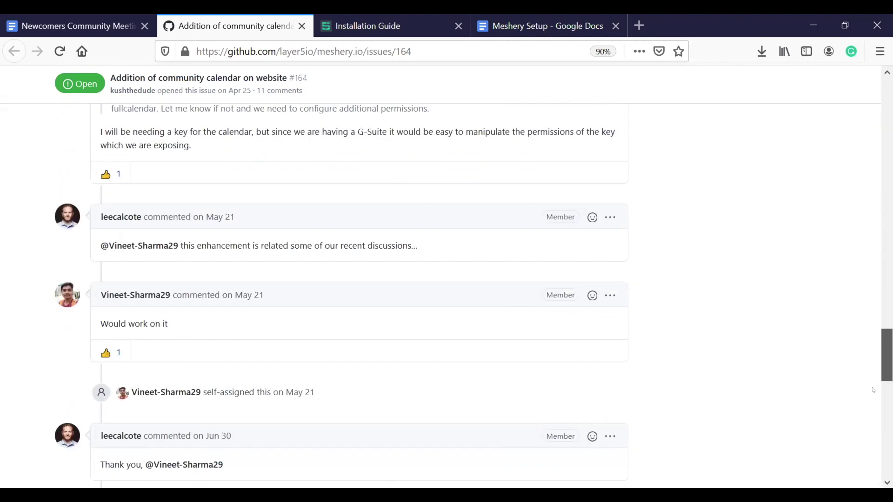
pyautogui.scroll(-1, 873, 404)
pyautogui.scroll(-7, 874, 404)
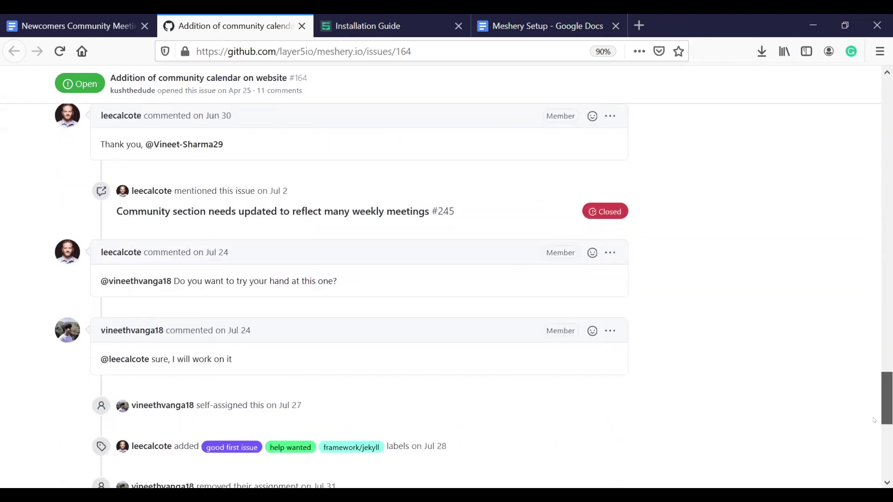
pyautogui.scroll(20, 358, 297)
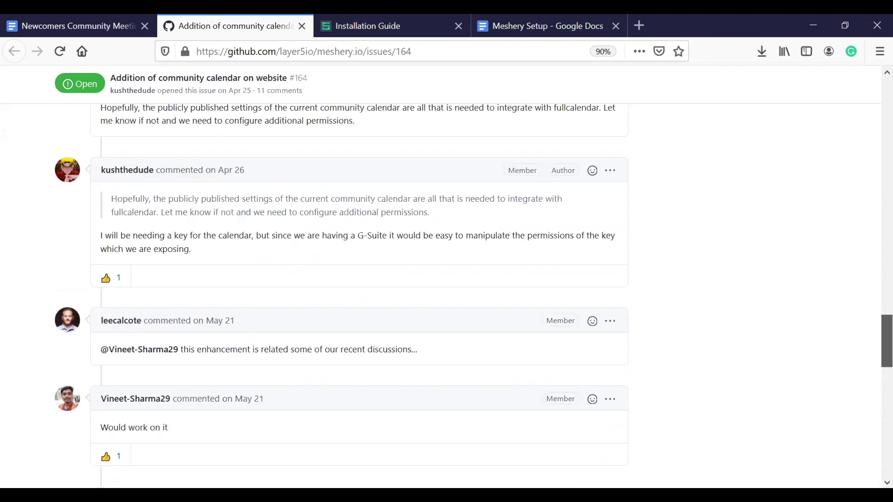
pyautogui.scroll(7, 414, 274)
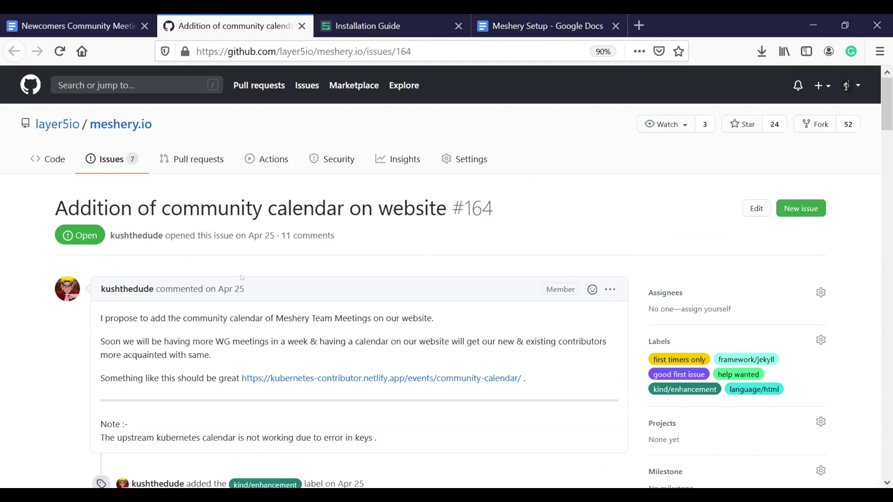
pyautogui.click(27, 17)
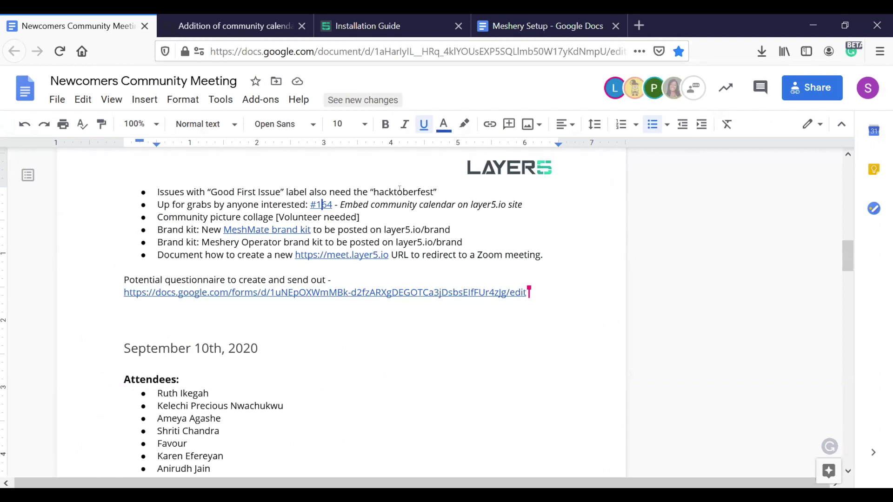
# - Open a new browser tab and load the Layer5 website at layer5.io
pyautogui.press('Down')
pyautogui.press('End')
pyautogui.click(372, 18)
pyautogui.click(638, 21)
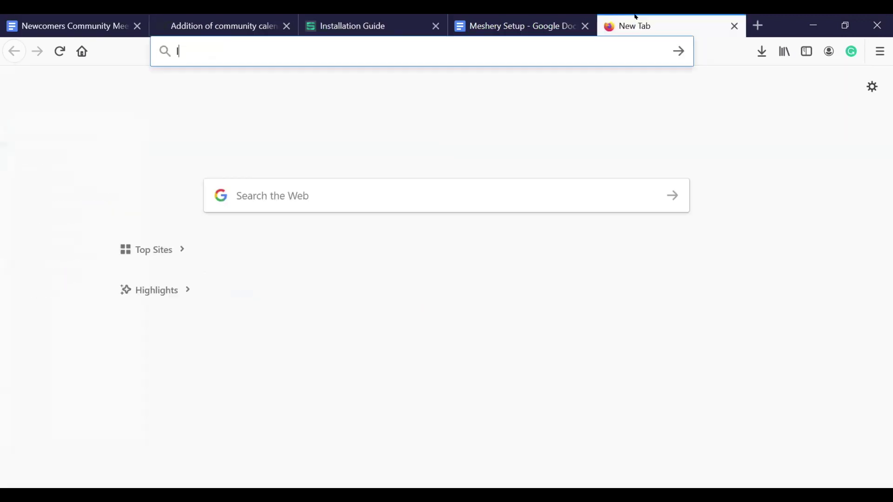
pyautogui.write('layer5.io')
pyautogui.press('Return')
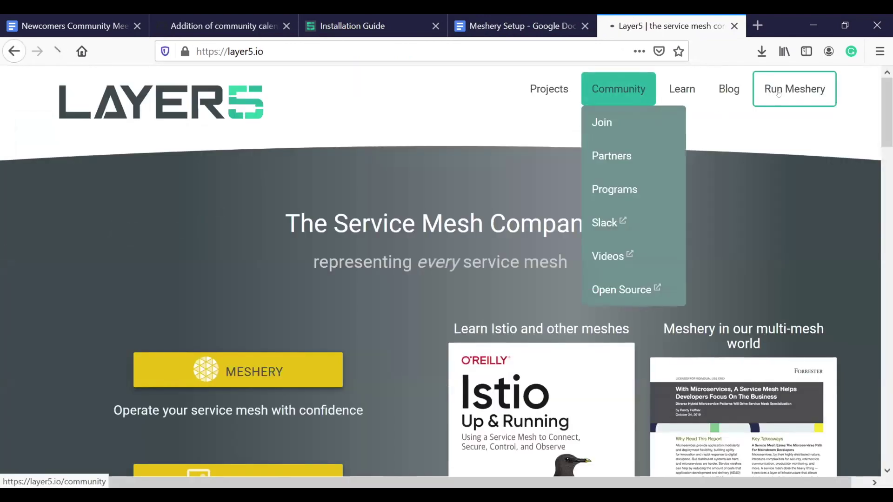
# - Open the Layer5 Community page and scroll through its members and MeshMates sections
pyautogui.click(618, 88)
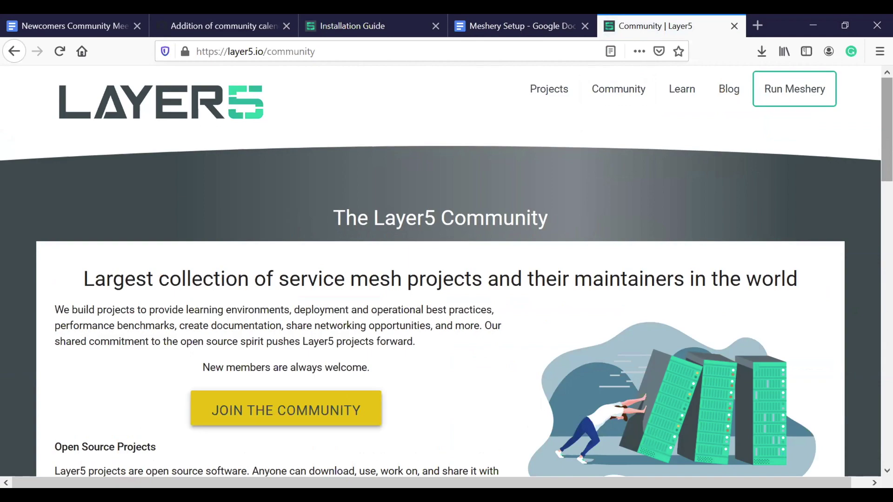
pyautogui.scroll(-7, 881, 292)
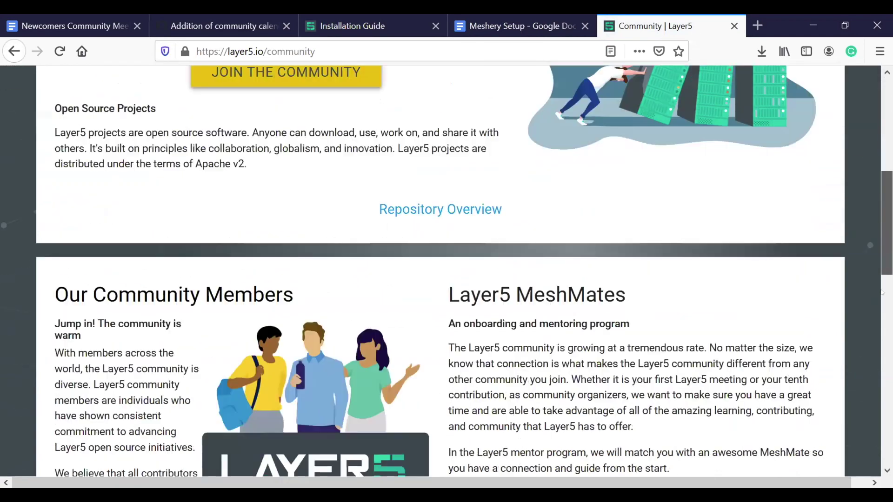
pyautogui.scroll(8, 863, 163)
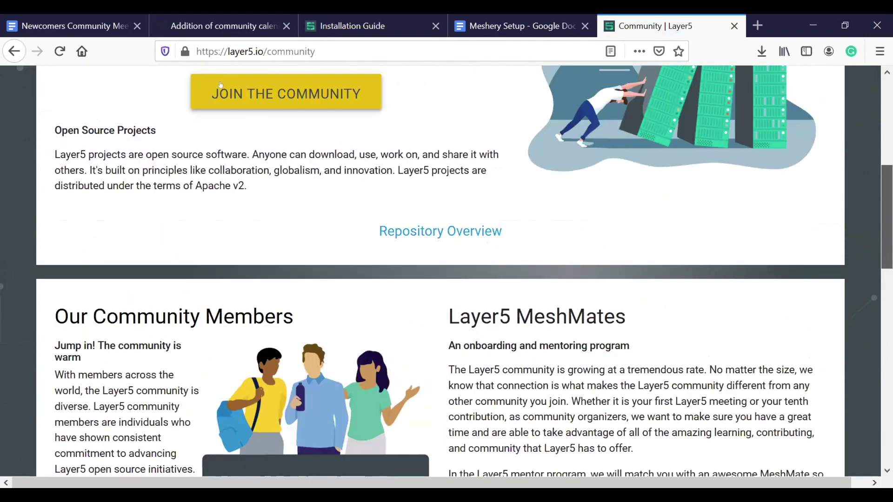
pyautogui.scroll(1, 702, 136)
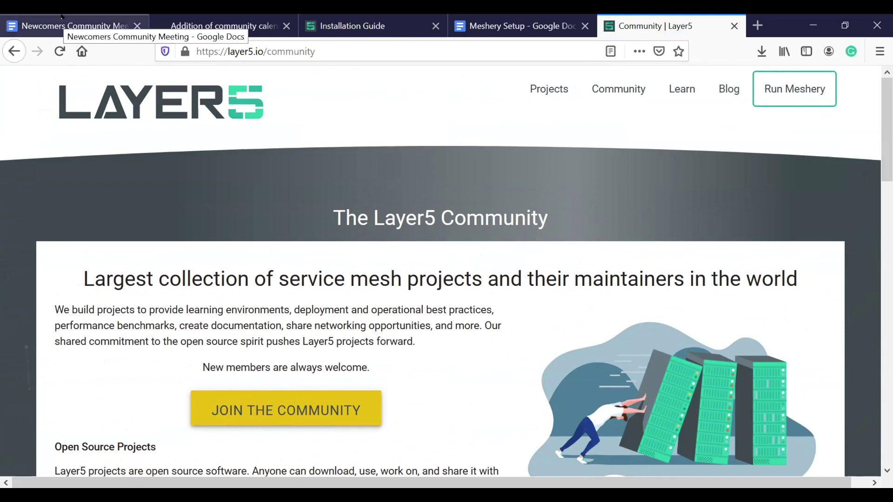
pyautogui.click(62, 16)
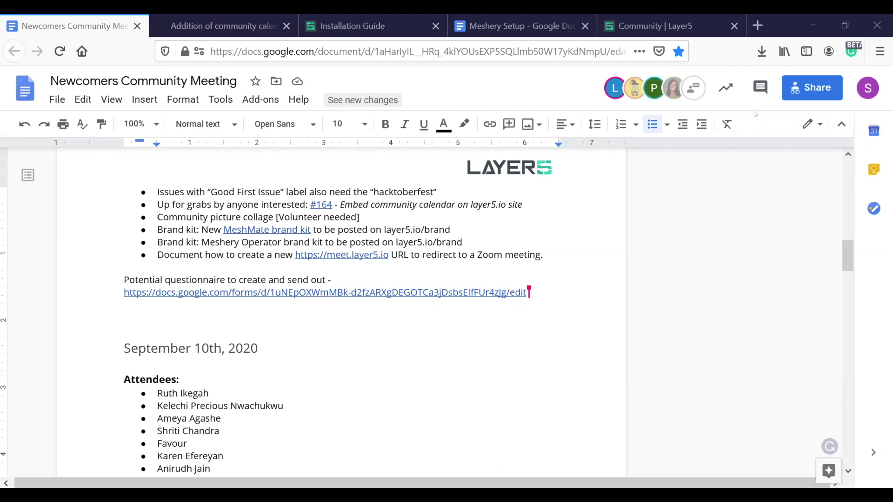
pyautogui.click(505, 248)
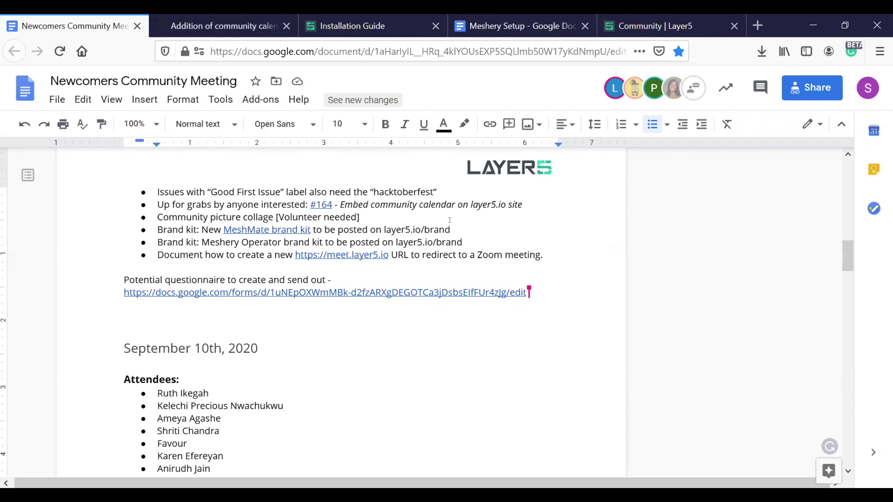
# - From the Community | Layer5 page footer, open the Layer5 Brand Kits page
pyautogui.click(651, 25)
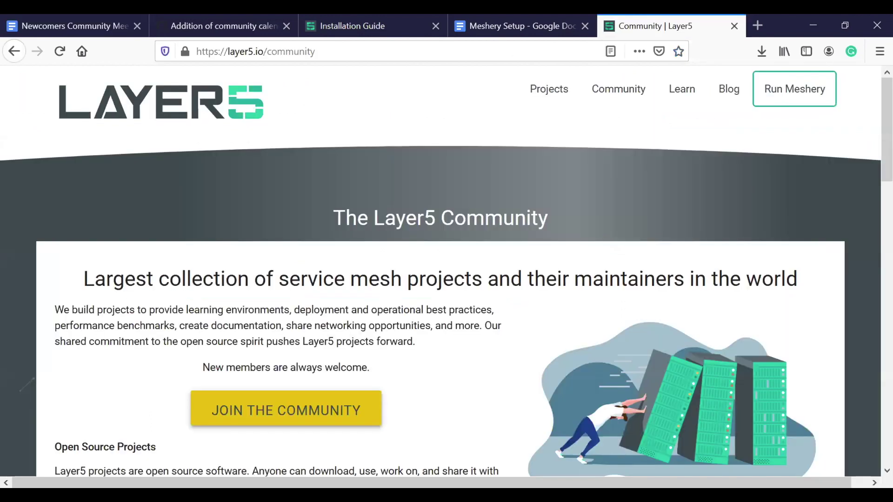
pyautogui.scroll(-20, 681, 181)
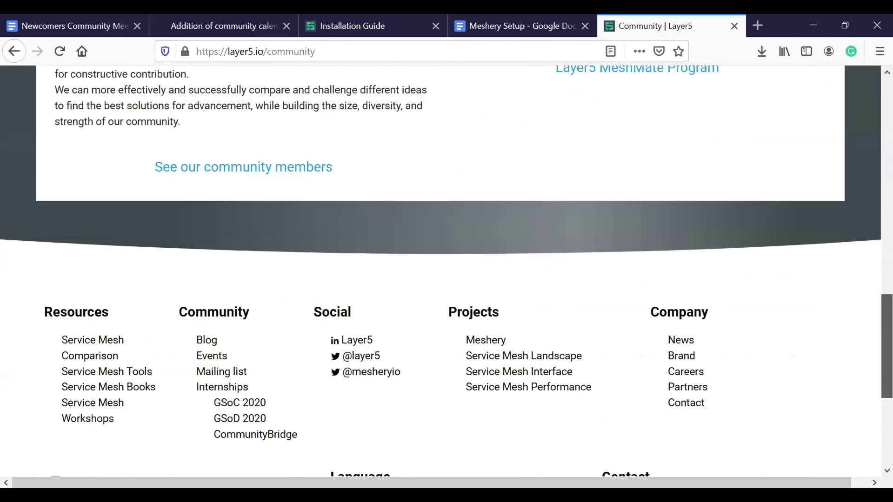
pyautogui.click(681, 181)
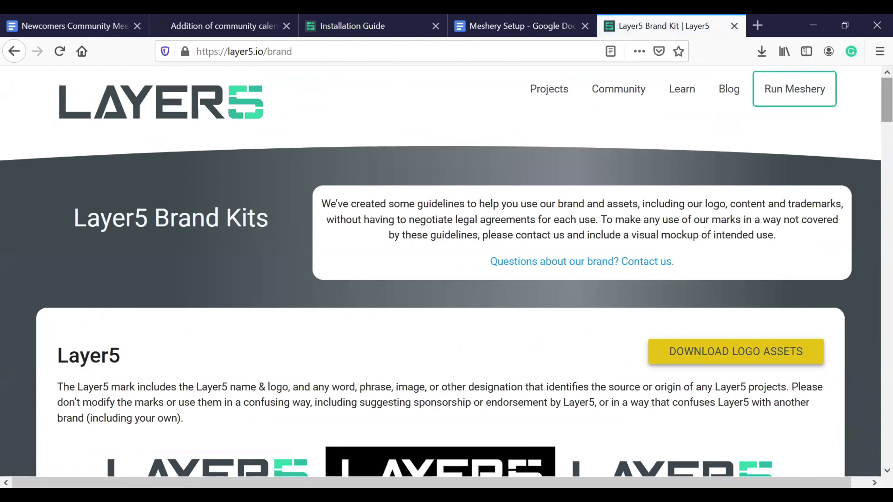
# - Review each project's logos and colour palettes, briefly checking the meeting notes document
pyautogui.scroll(-6, 446, 269)
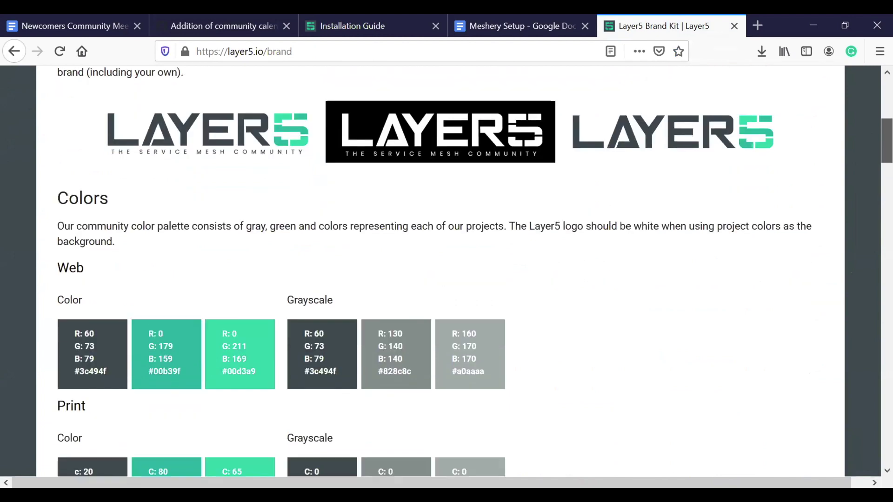
pyautogui.scroll(-3, 446, 270)
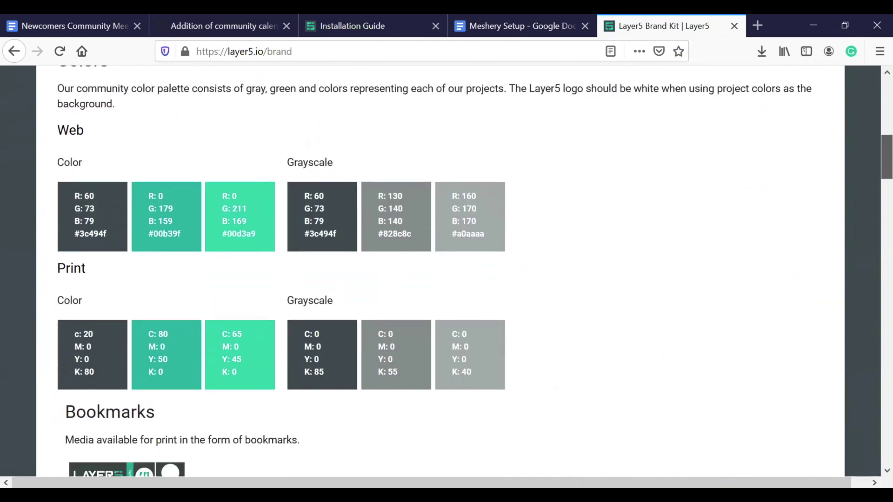
pyautogui.scroll(-3, 446, 270)
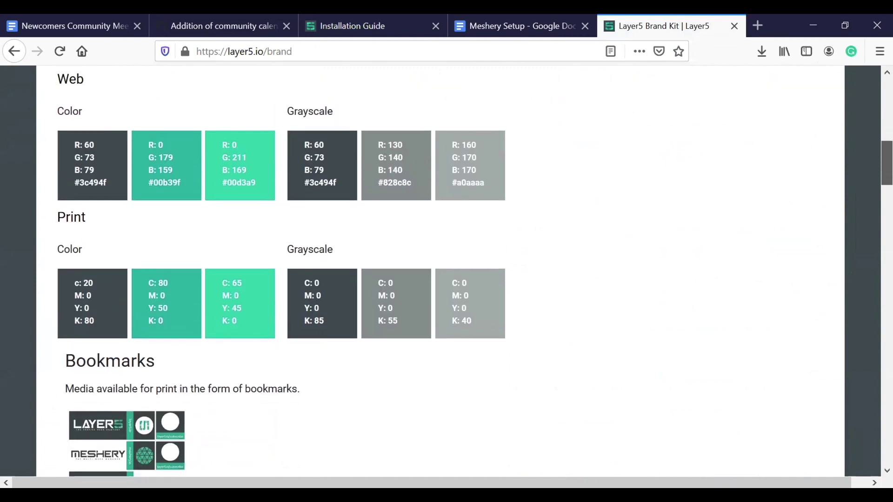
pyautogui.scroll(-6, 446, 269)
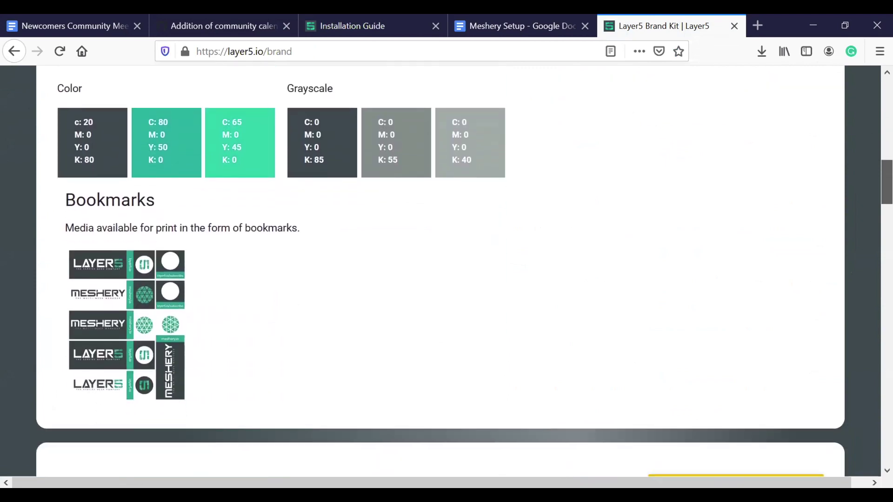
pyautogui.scroll(-8, 446, 270)
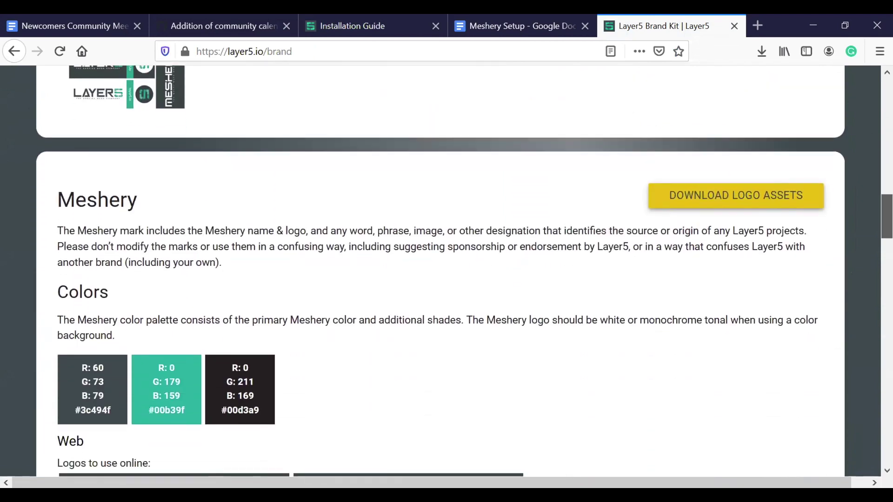
pyautogui.scroll(-7, 446, 270)
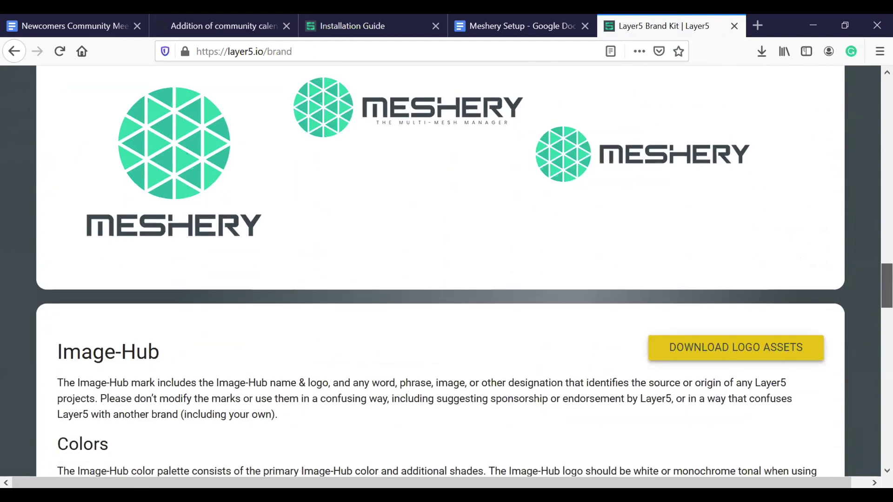
pyautogui.scroll(-6, 446, 270)
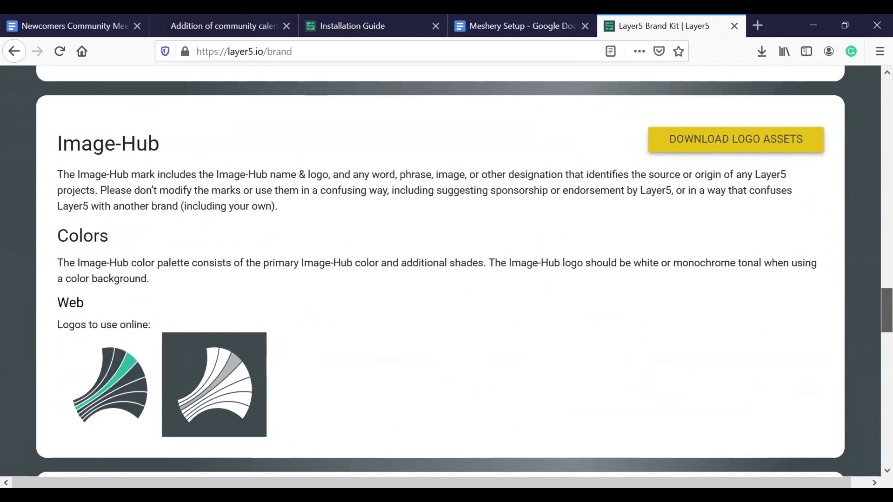
pyautogui.scroll(-8, 881, 397)
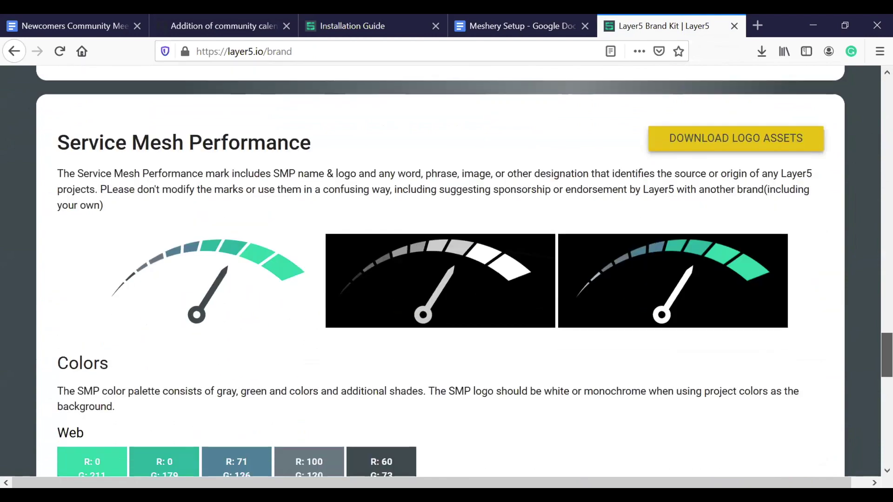
pyautogui.scroll(-2, 881, 398)
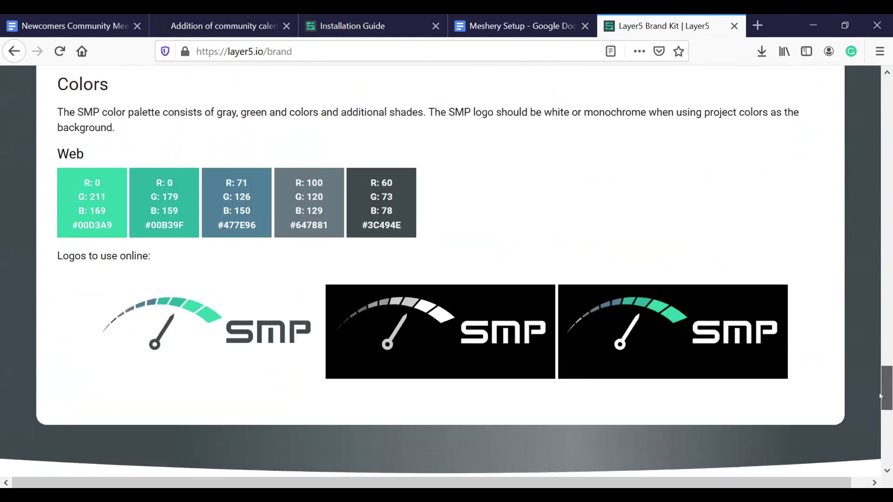
pyautogui.click(53, 17)
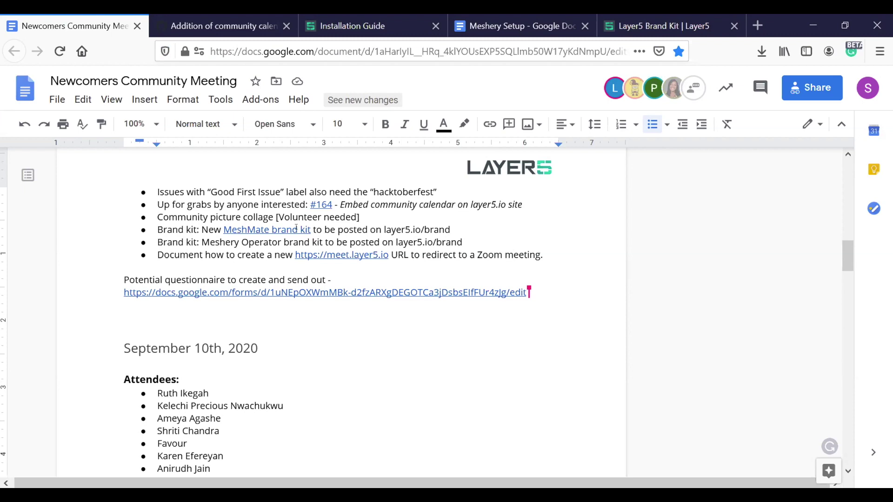
pyautogui.click(626, 18)
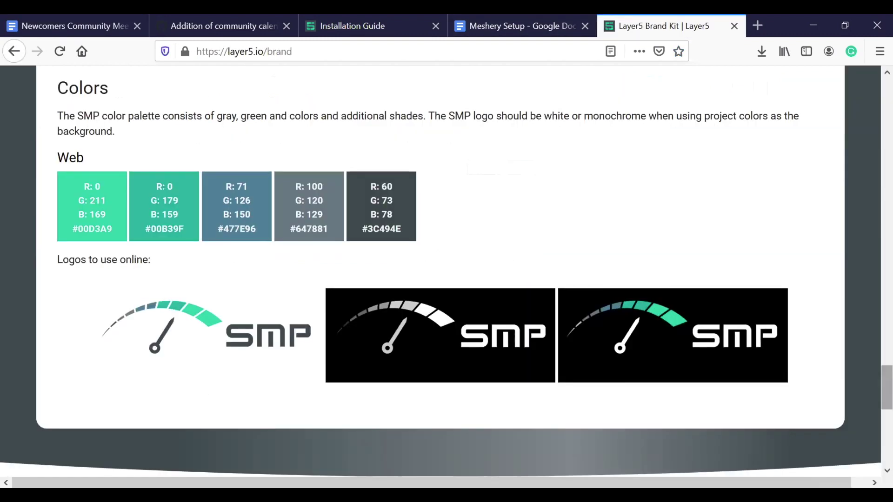
pyautogui.scroll(20, 616, 87)
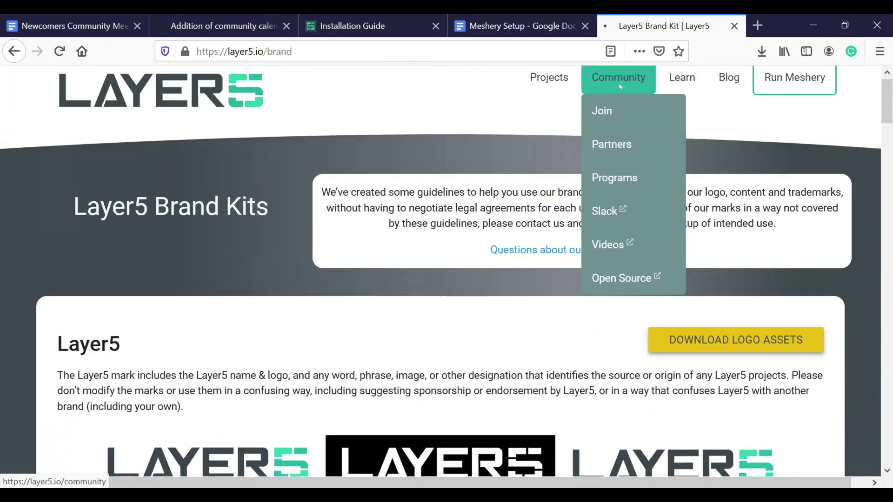
# - Open the Layer5 MeshMate Program page, review the seven mentor cards, then return to the meeting notes
pyautogui.click(617, 75)
pyautogui.scroll(-8, 616, 74)
pyautogui.scroll(-6, 672, 180)
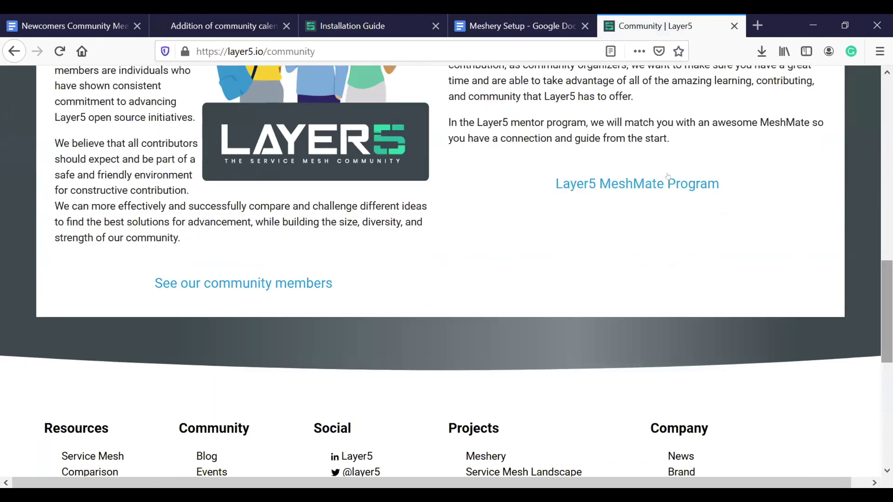
pyautogui.click(671, 178)
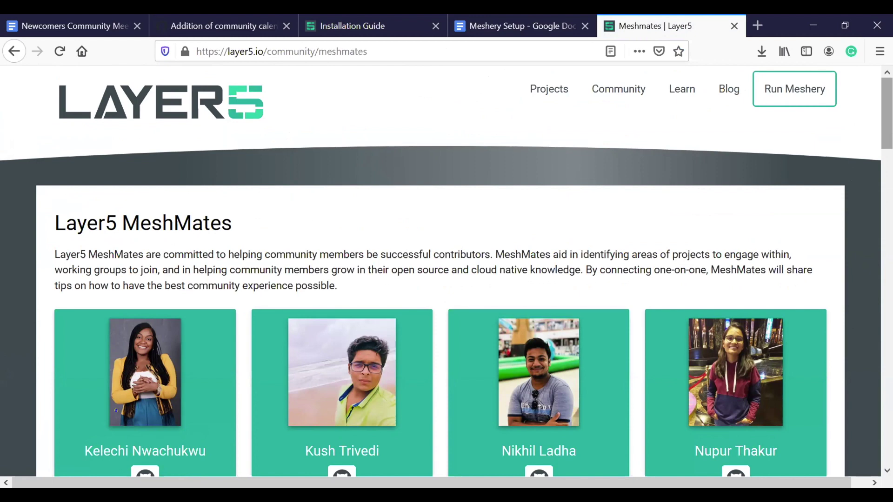
pyautogui.scroll(-5, 446, 274)
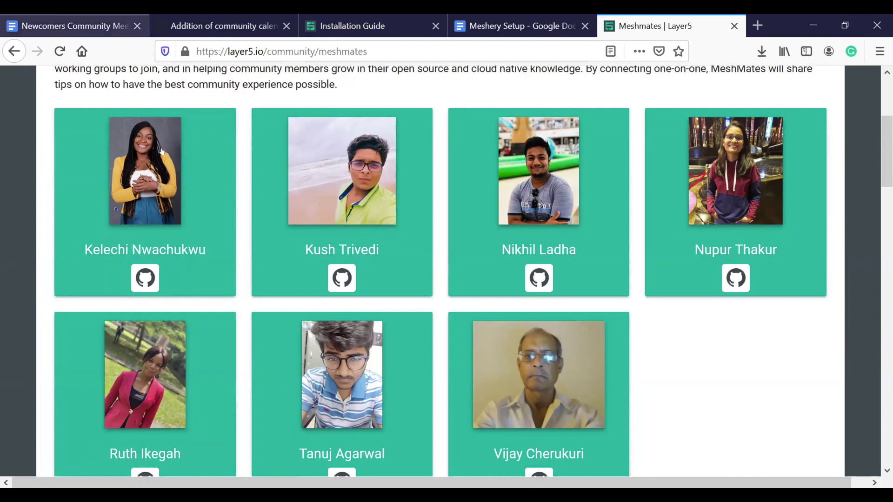
pyautogui.click(53, 20)
pyautogui.click(281, 230)
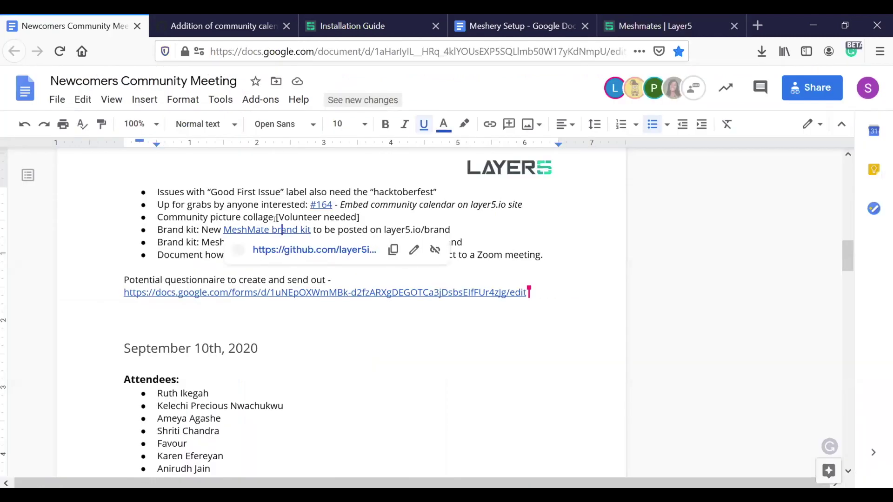
pyautogui.click(392, 212)
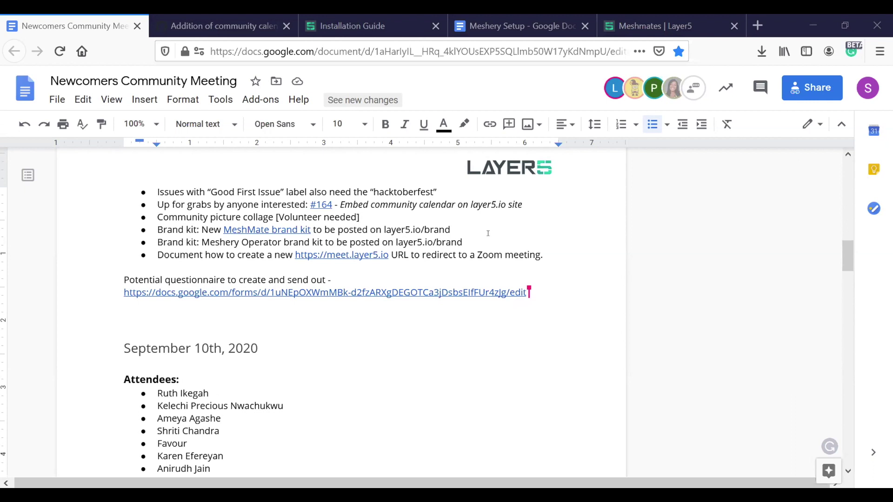
pyautogui.click(494, 255)
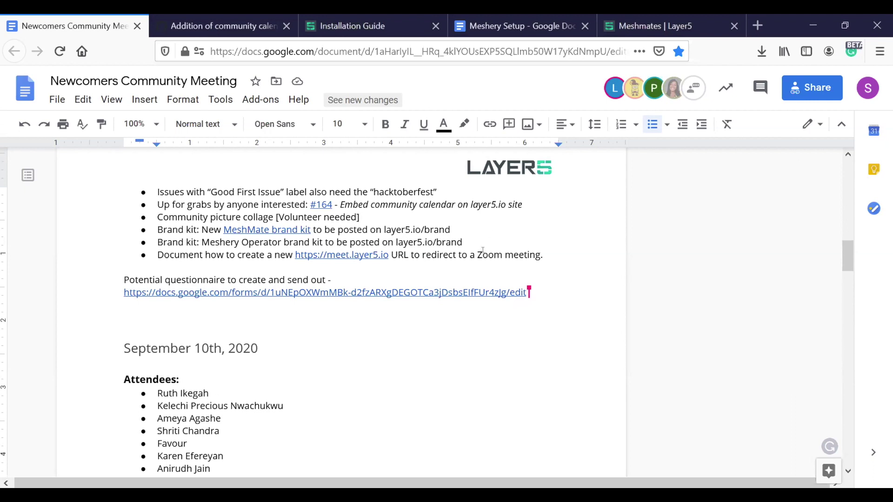
pyautogui.press('Home')
pyautogui.moveTo(192, 251); pyautogui.dragTo(401, 258)
pyautogui.click(400, 271)
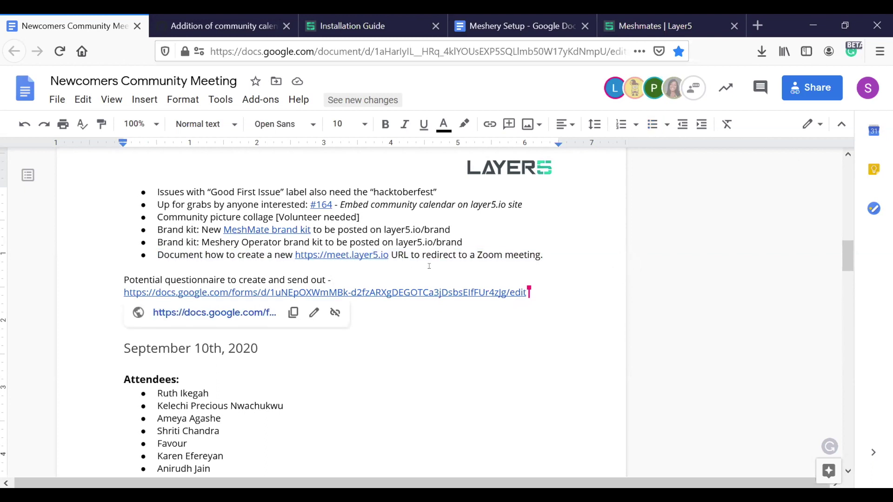
pyautogui.click(476, 253)
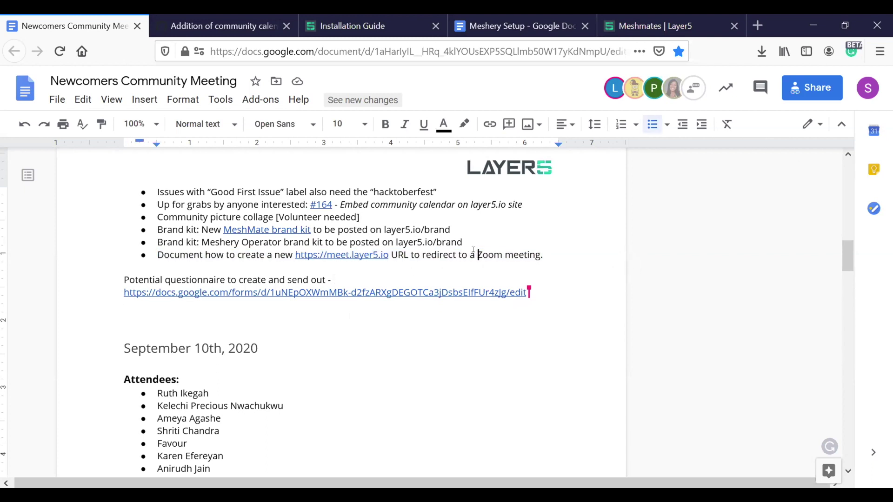
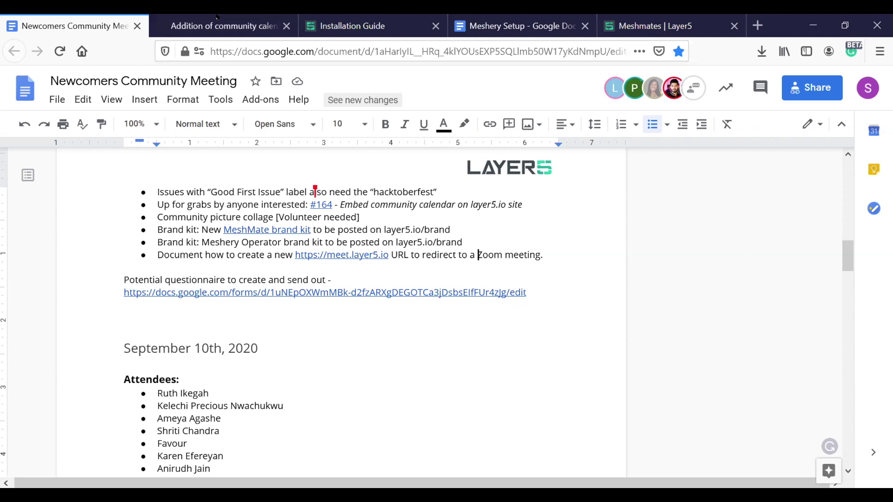
# - Place the cursor in the meeting notes' Zoom redirect action item
pyautogui.click(223, 51)
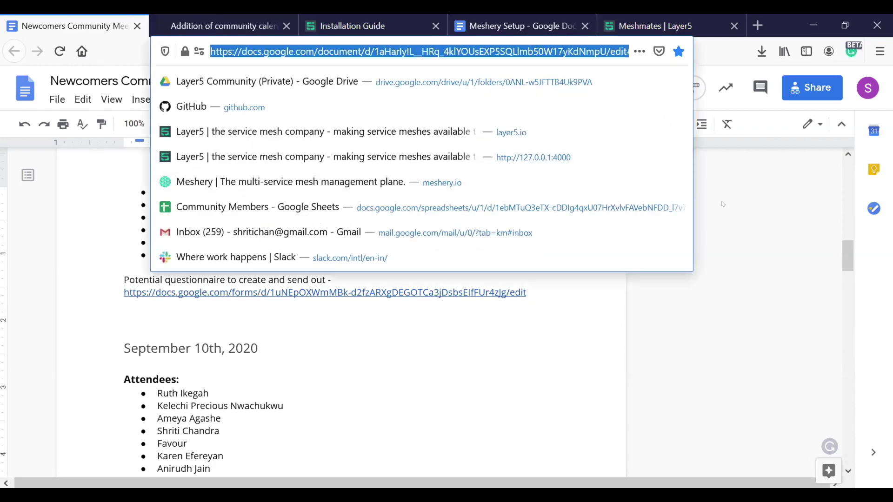
pyautogui.click(722, 204)
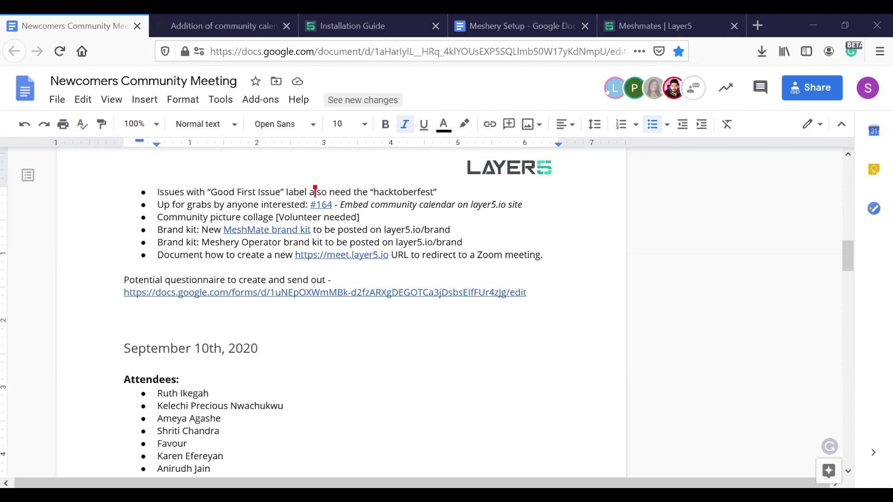
pyautogui.click(502, 249)
# - Preview the meet.layer5.io link, then go to GitHub issue #164 about the community calendar
pyautogui.click(325, 253)
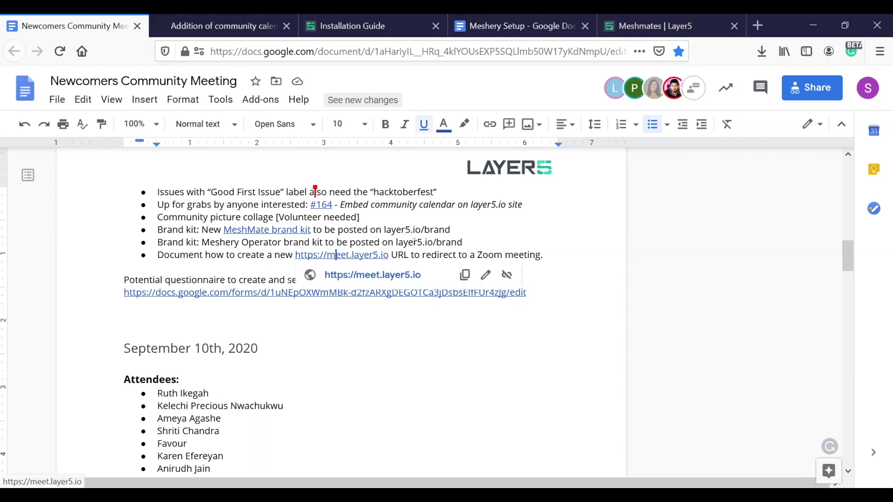
pyautogui.click(420, 242)
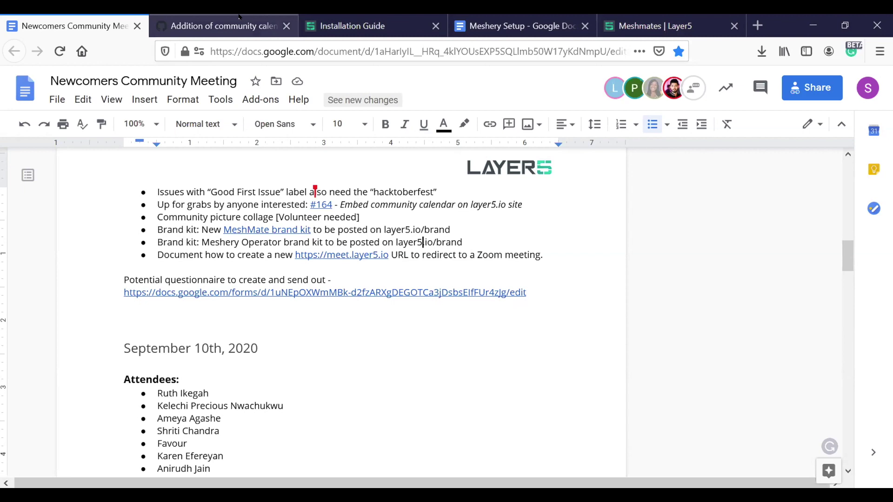
pyautogui.click(297, 18)
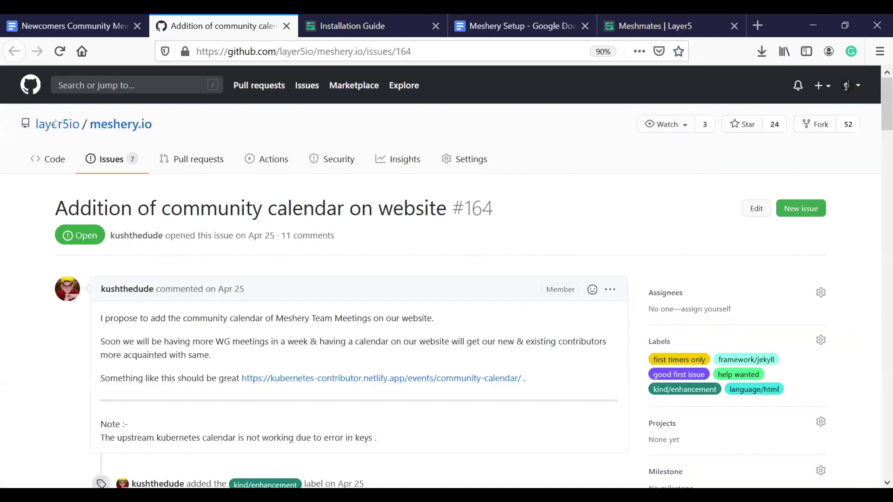
# - From the layer5io organisation page, search repositories for 'meet' and open layer5io/meet
pyautogui.click(57, 124)
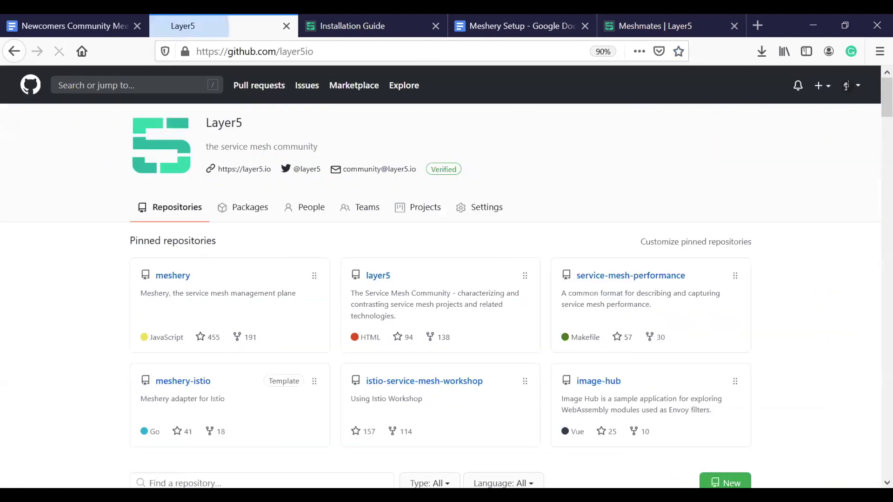
pyautogui.scroll(-1, 666, 166)
pyautogui.scroll(-5, 376, 167)
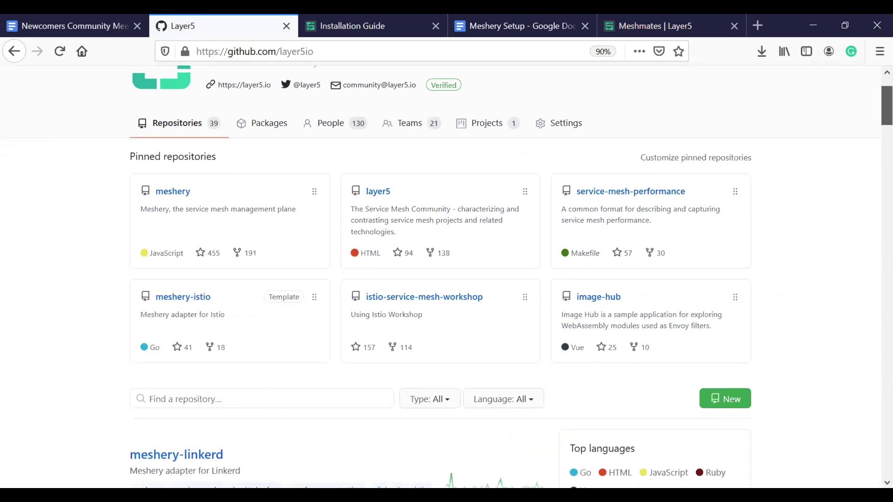
pyautogui.click(377, 166)
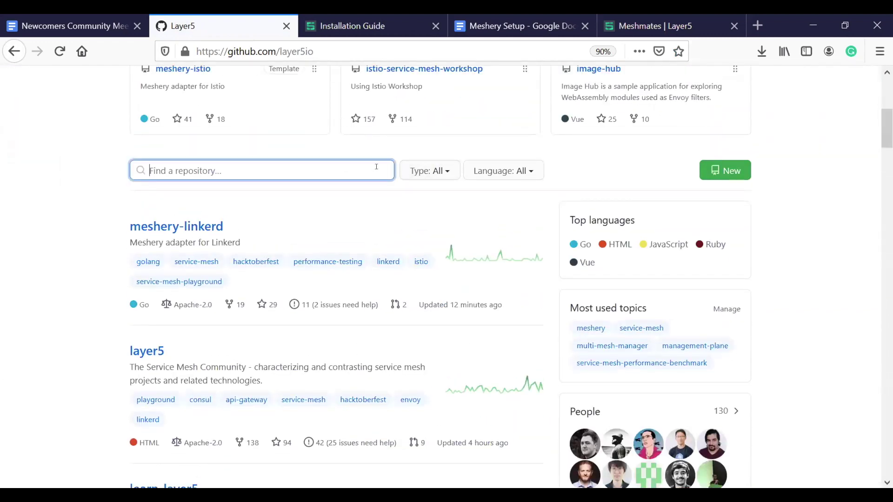
pyautogui.write('meet')
pyautogui.click(140, 455)
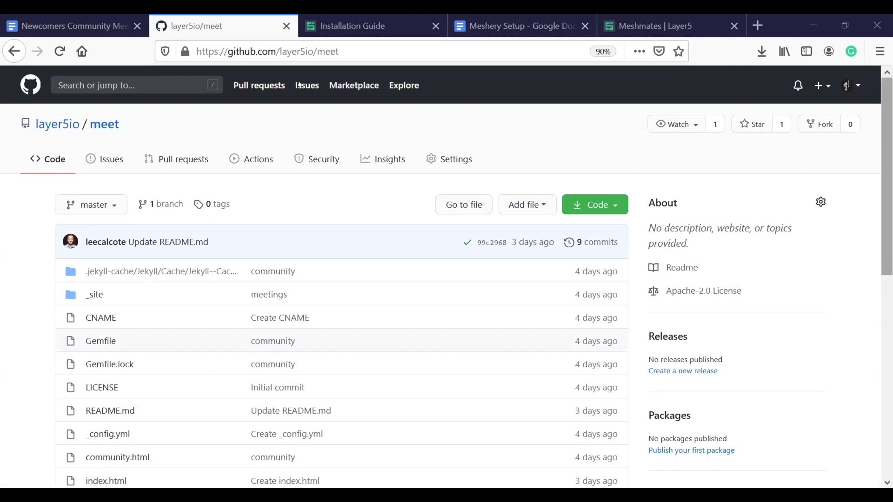
# - Read the Zoom links in the meet README, then open its CNAME file
pyautogui.scroll(-2, 295, 85)
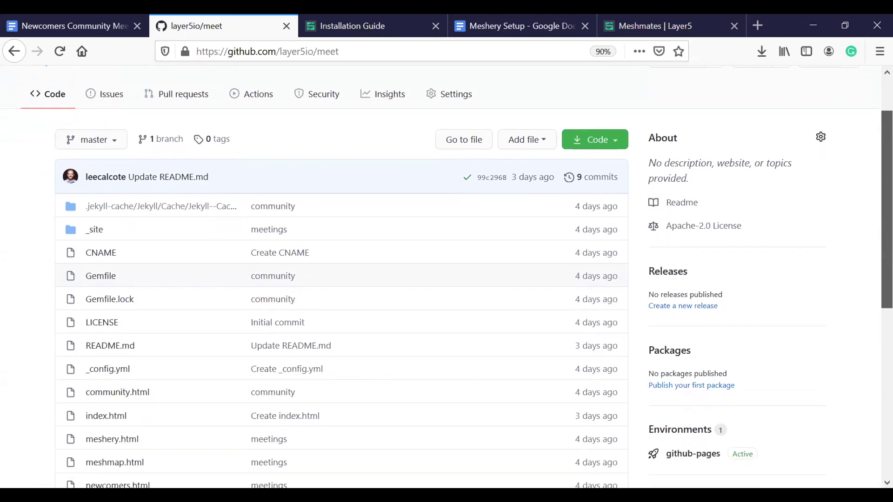
pyautogui.scroll(-1, 446, 279)
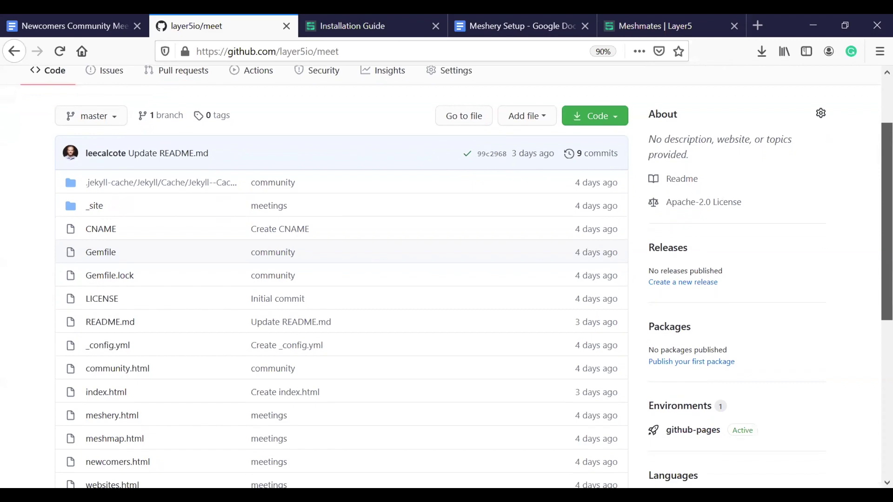
pyautogui.scroll(-1, 446, 279)
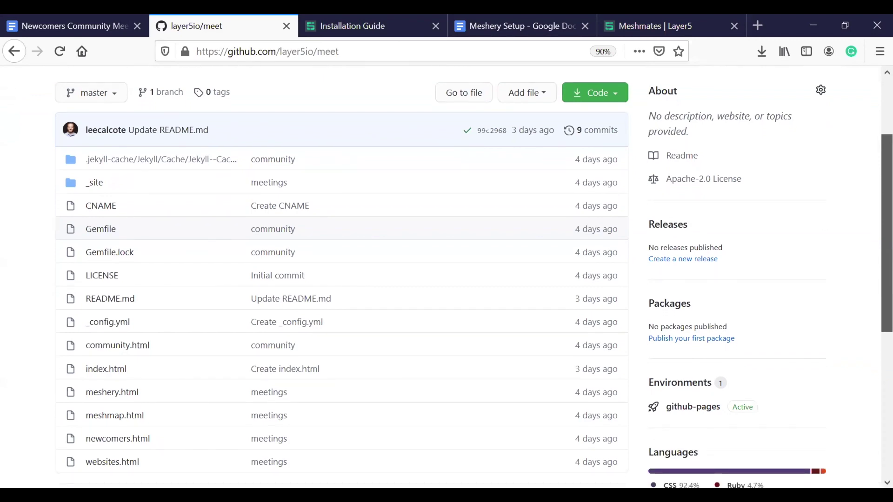
pyautogui.scroll(-5, 446, 278)
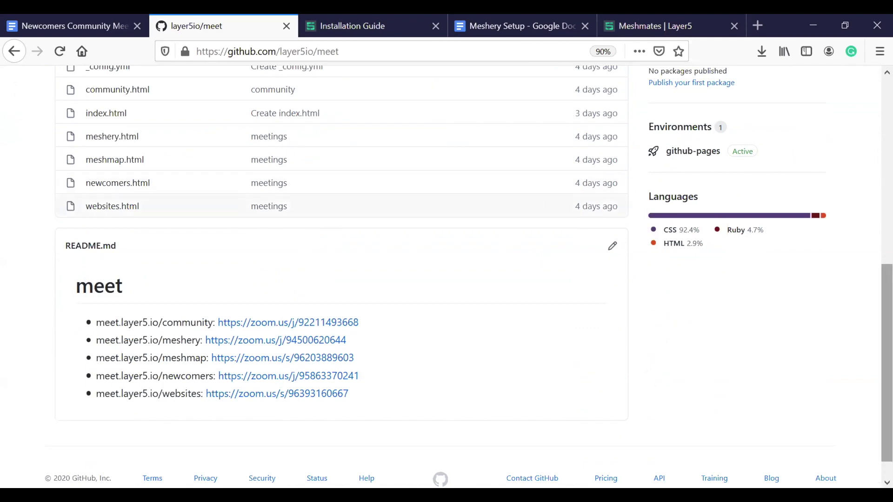
pyautogui.moveTo(887, 363); pyautogui.dragTo(887, 237)
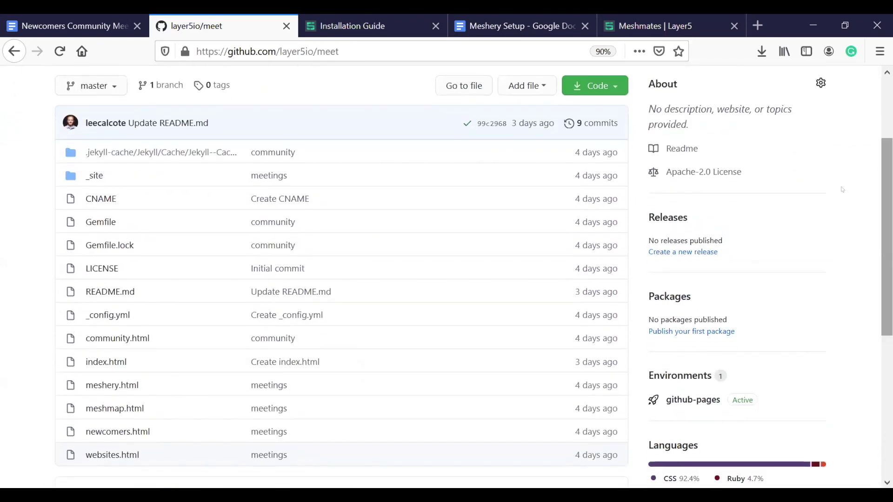
pyautogui.click(96, 199)
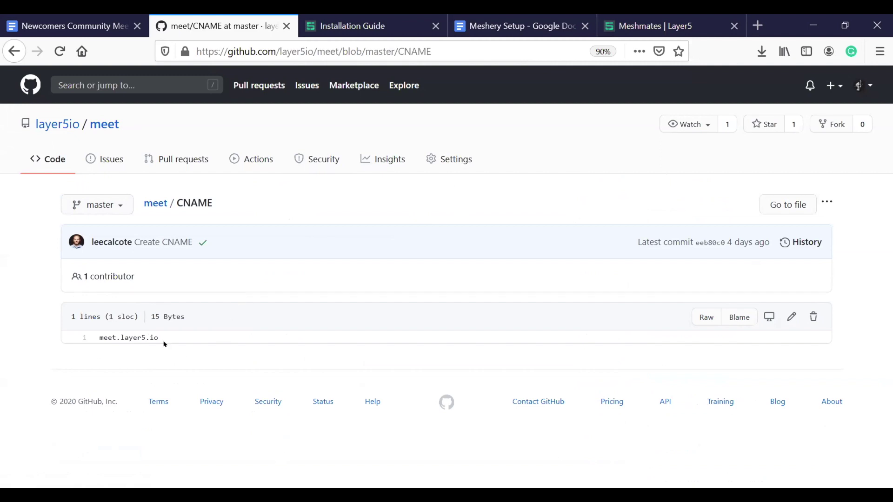
# - Load the CNAME domain meet.layer5.io in a new browser tab
pyautogui.moveTo(159, 338); pyautogui.dragTo(93, 338)
pyautogui.hotkey('ctrl', 'c')
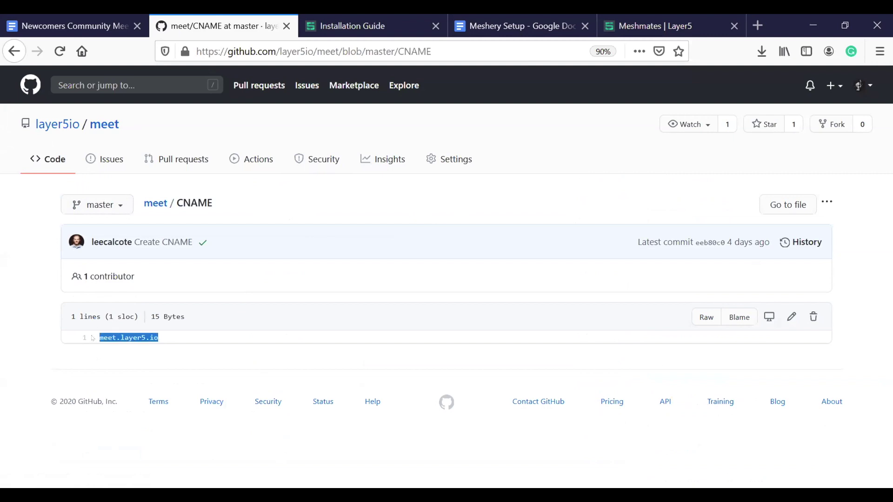
pyautogui.click(160, 358)
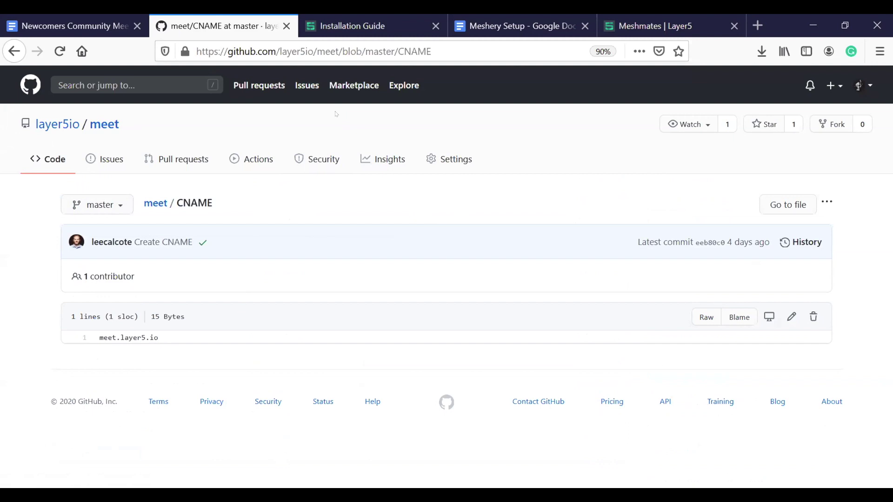
pyautogui.click(757, 25)
pyautogui.hotkey('ctrl', 'v')
pyautogui.press('Return')
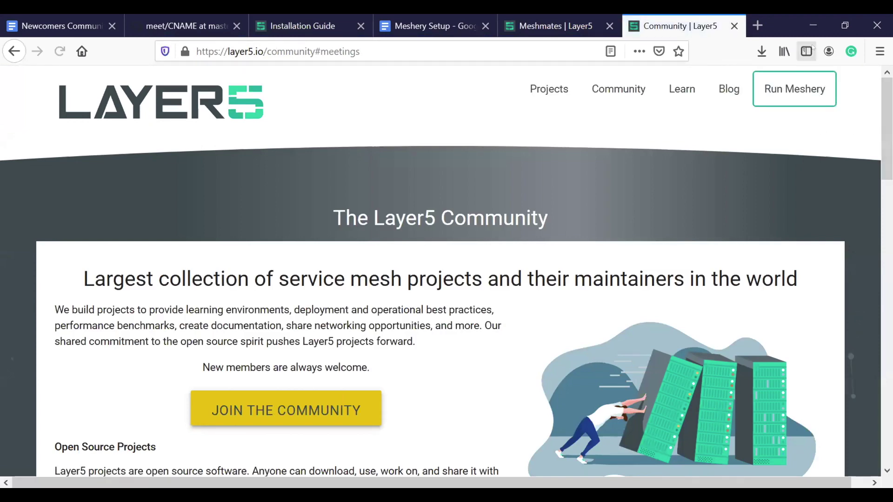
pyautogui.scroll(-4, 880, 272)
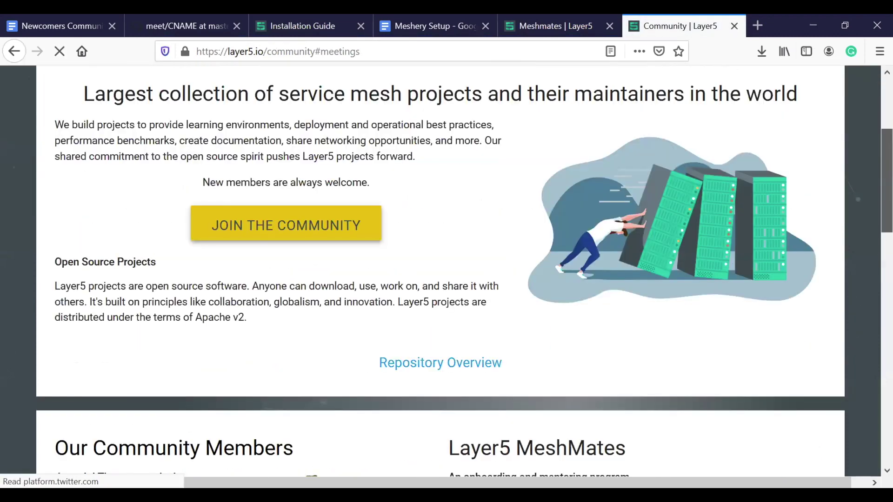
pyautogui.scroll(-6, 880, 271)
pyautogui.scroll(-3, 447, 269)
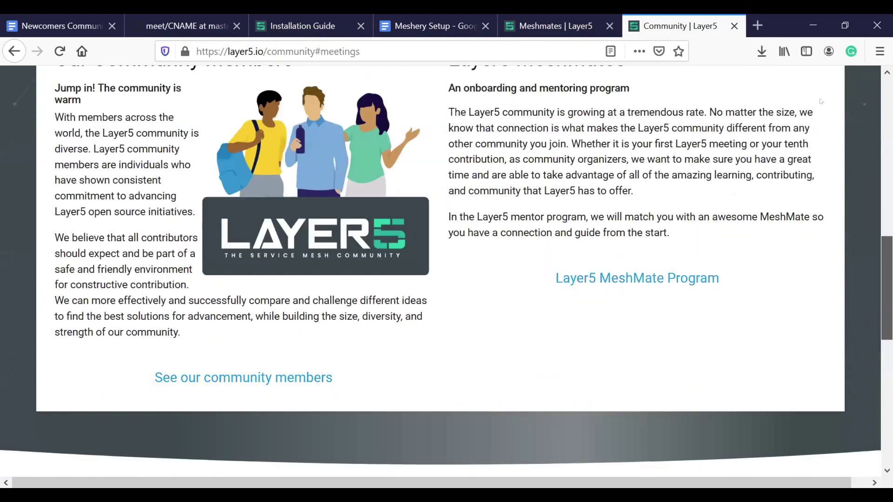
pyautogui.press('Home')
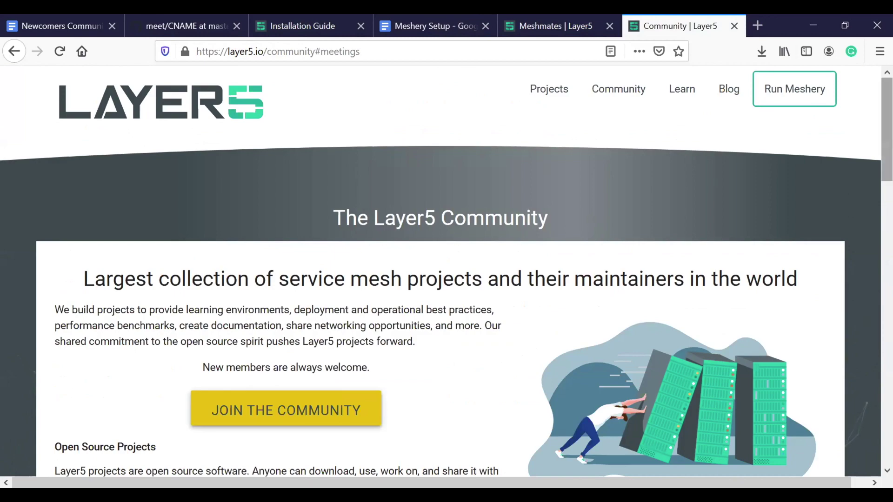
pyautogui.scroll(-5, 872, 240)
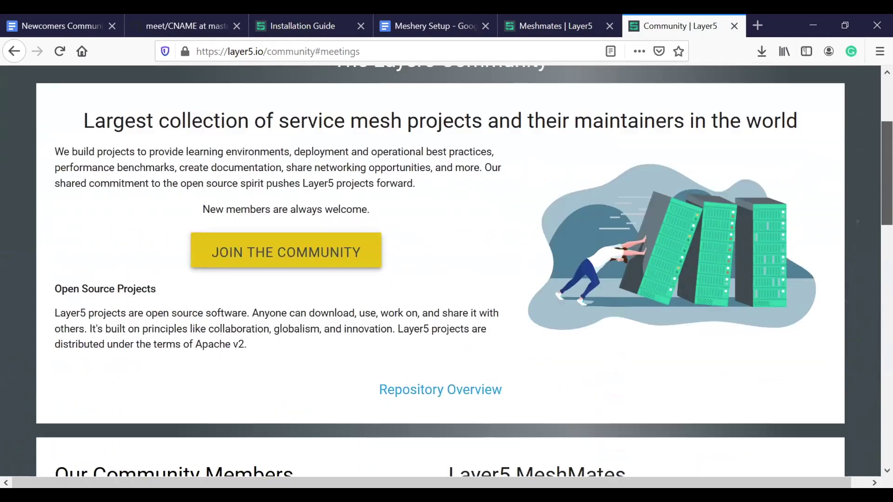
pyautogui.scroll(-8, 872, 241)
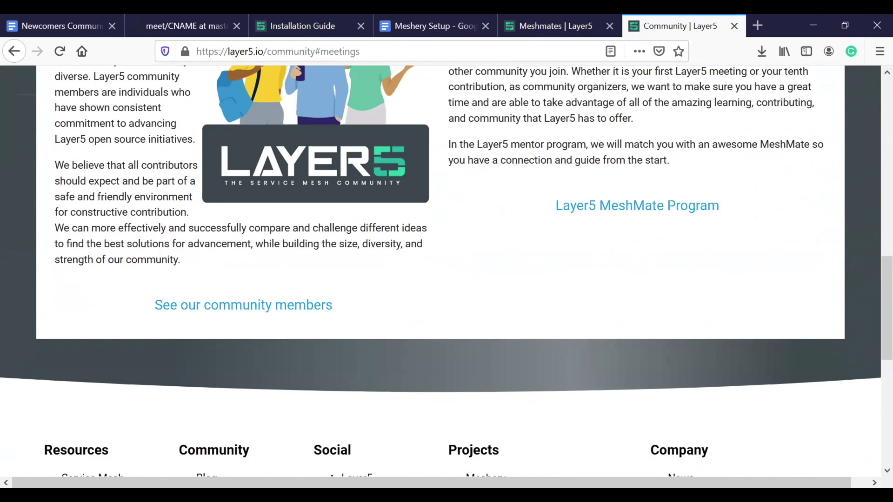
# - Glance at the Meshmates page, then return to the meet repo's CNAME file
pyautogui.click(522, 19)
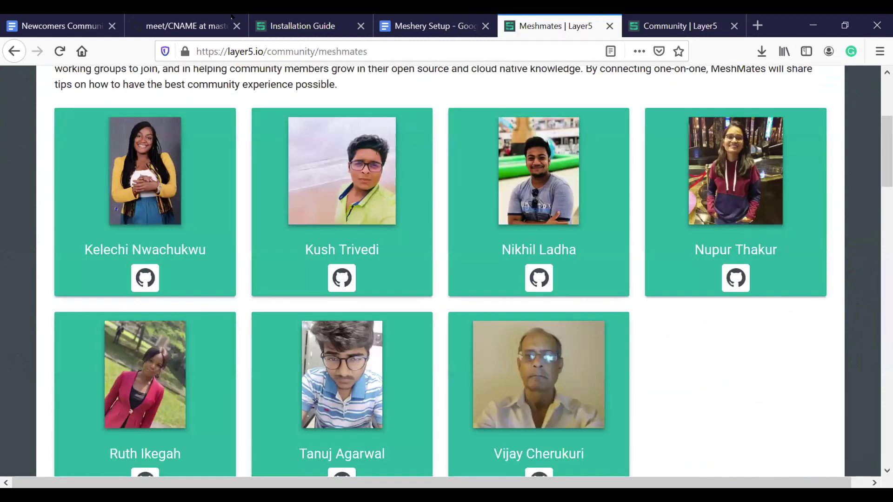
pyautogui.click(185, 26)
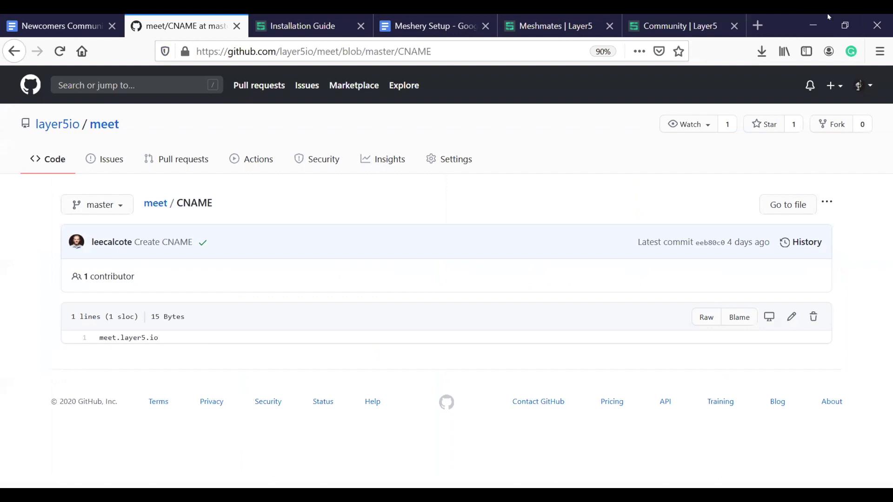
# - Open meshery.html from the layer5io/meet file list to see its Zoom redirect
pyautogui.click(65, 166)
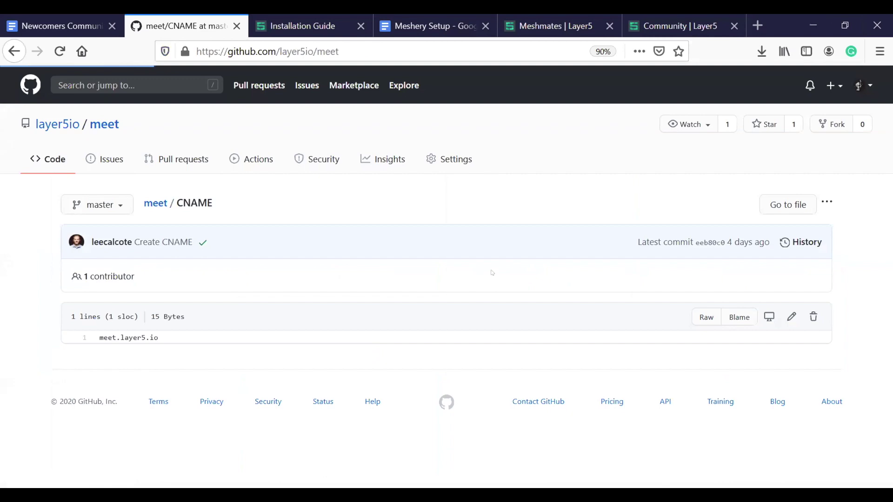
pyautogui.scroll(-4, 313, 286)
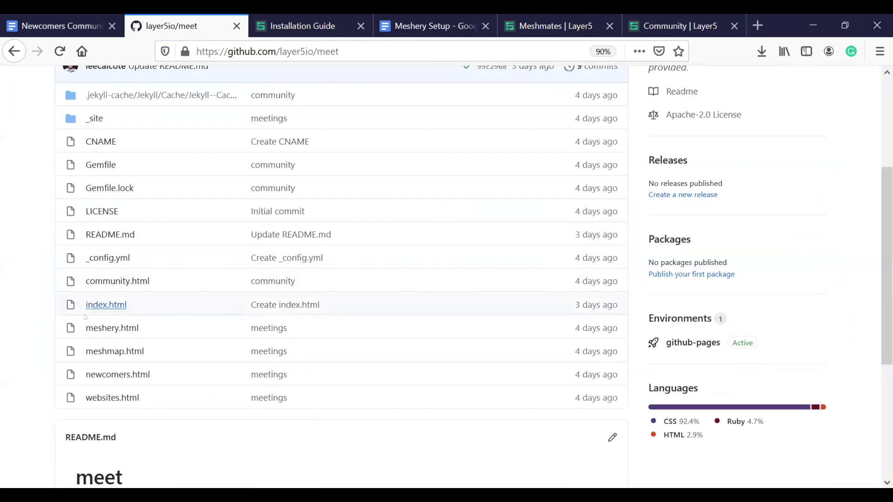
pyautogui.click(112, 328)
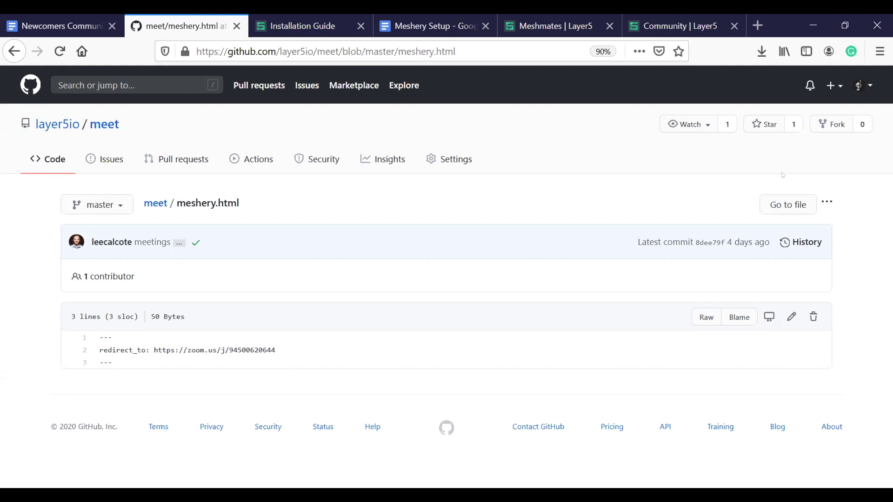
# - In the Newcomers Community Meeting notes, select and review the meet.layer5.io Zoom redirect action item
pyautogui.click(110, 35)
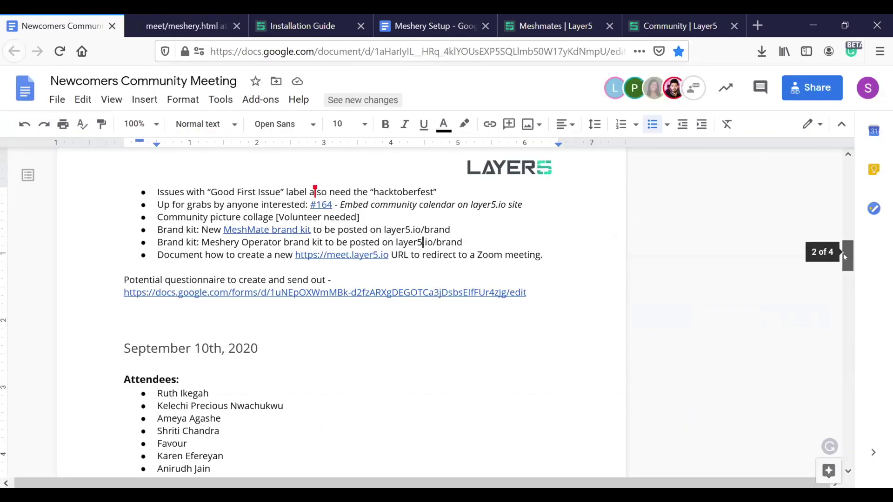
pyautogui.scroll(10, 845, 257)
pyautogui.scroll(-7, 843, 248)
pyautogui.click(526, 367)
pyautogui.hotkey('shift', 'Down')
pyautogui.moveTo(414, 361); pyautogui.dragTo(152, 353)
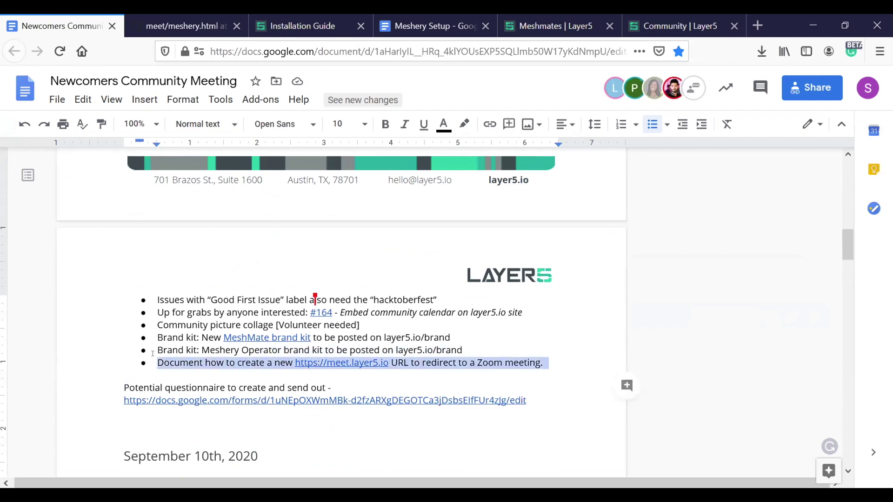
pyautogui.click(527, 374)
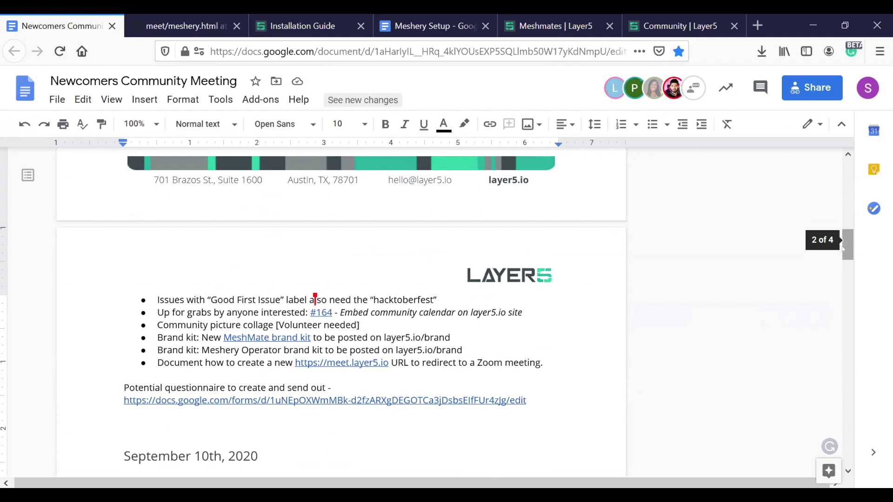
pyautogui.moveTo(843, 249); pyautogui.dragTo(842, 205)
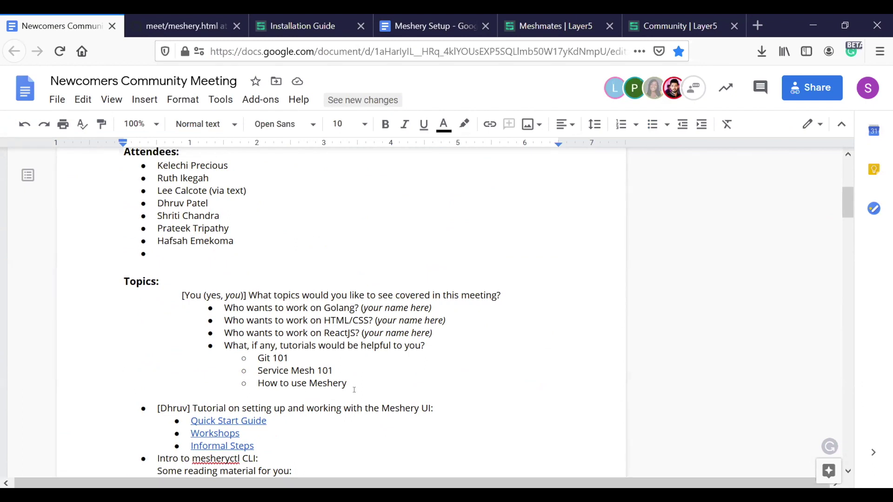
pyautogui.moveTo(344, 392); pyautogui.dragTo(162, 294)
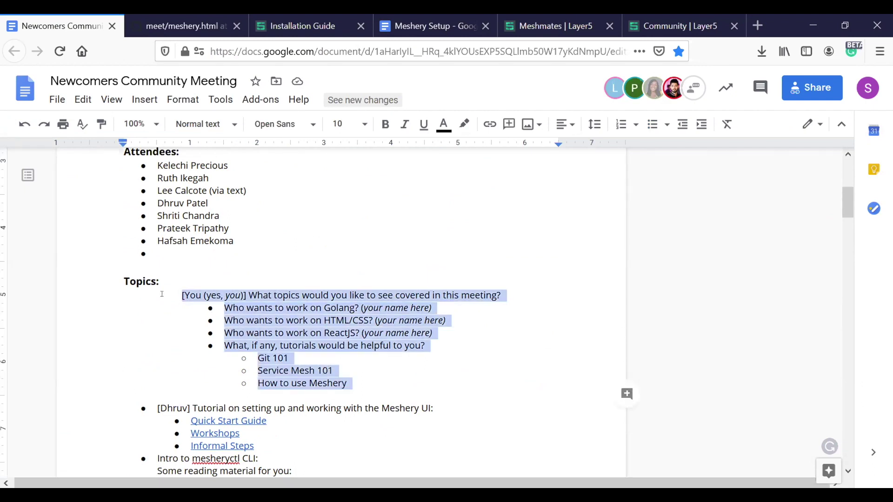
pyautogui.click(311, 325)
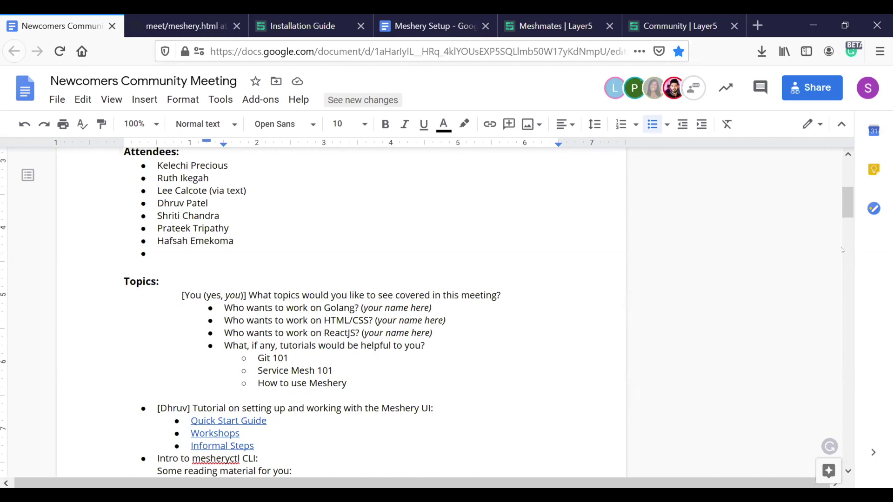
pyautogui.click(355, 382)
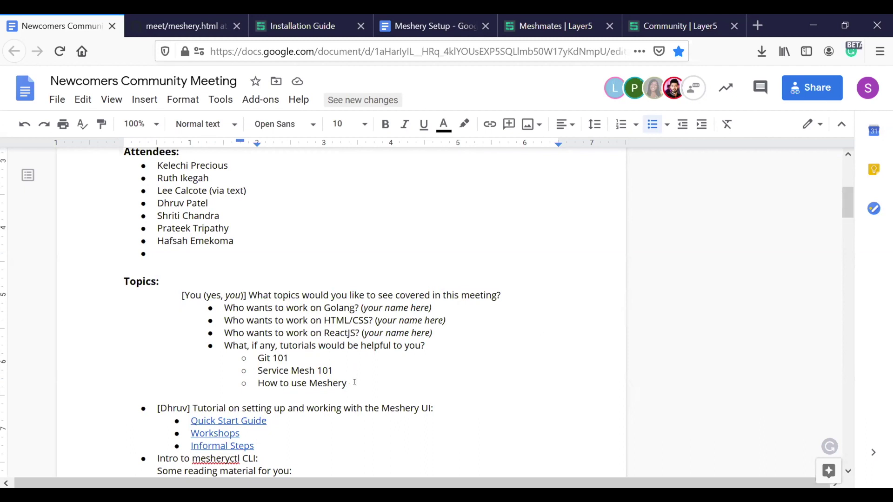